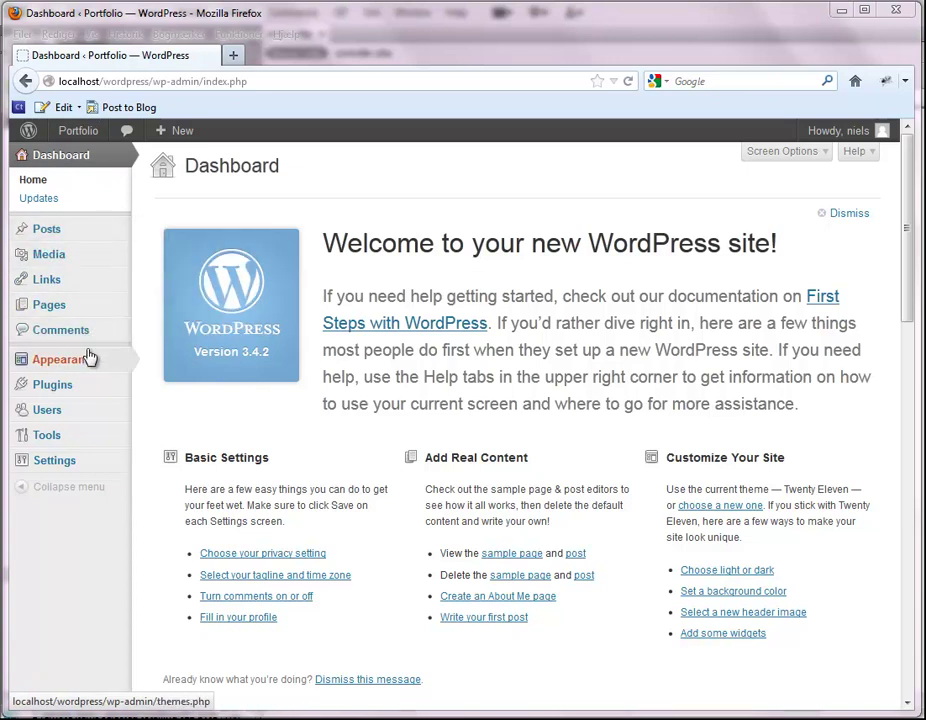
pyautogui.moveTo(84, 469)
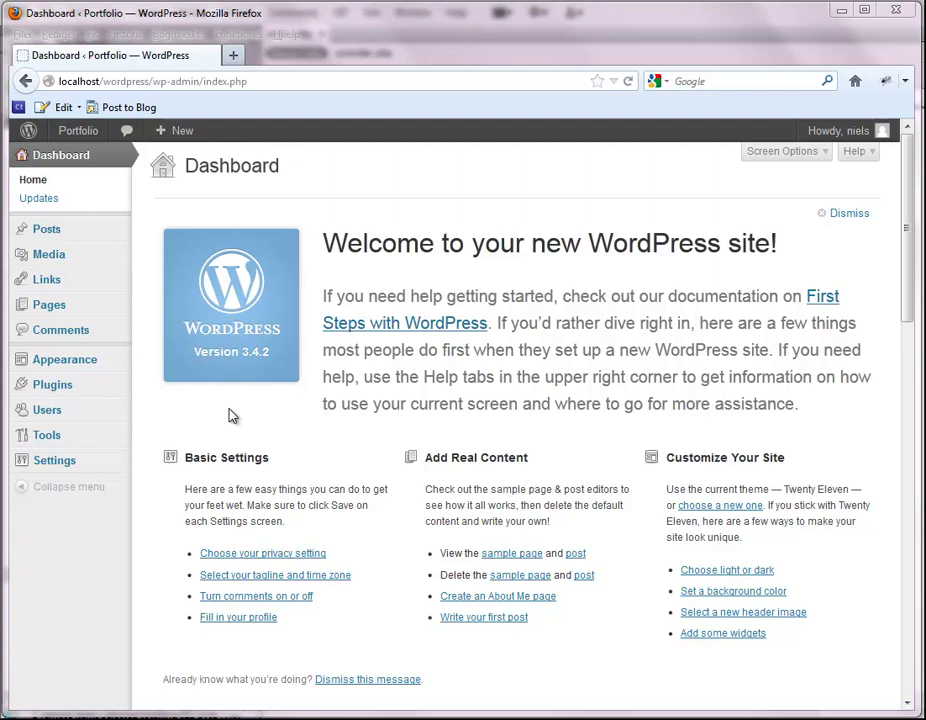
pyautogui.moveTo(82, 236)
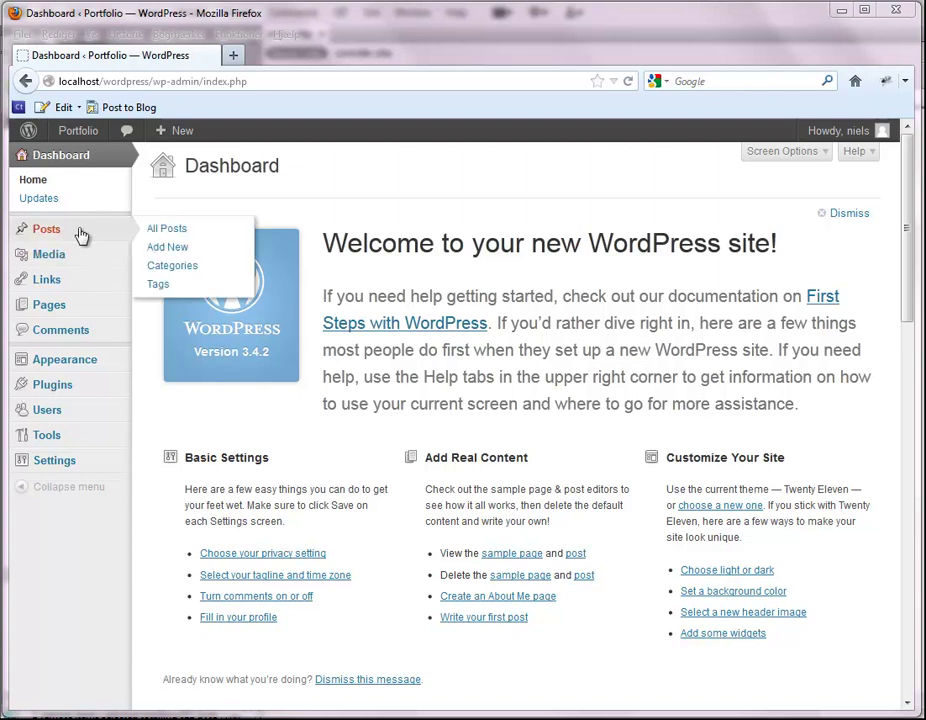
pyautogui.moveTo(73, 316)
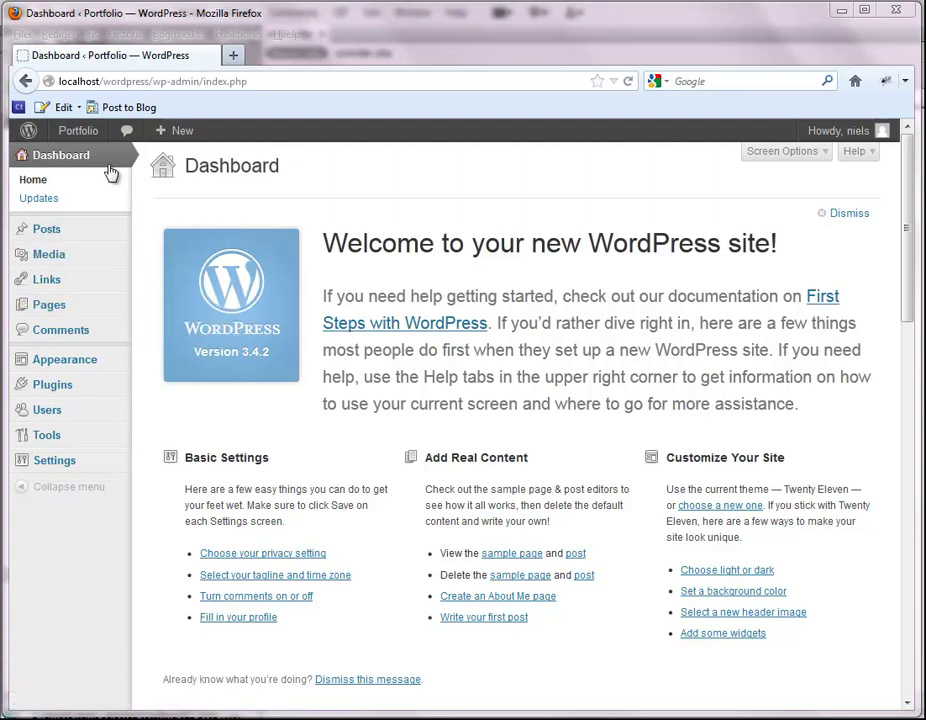
# Open the Portfolio site's front page in a separate browser tab and look through its navigation, post and sidebar.
pyautogui.moveTo(82, 135)
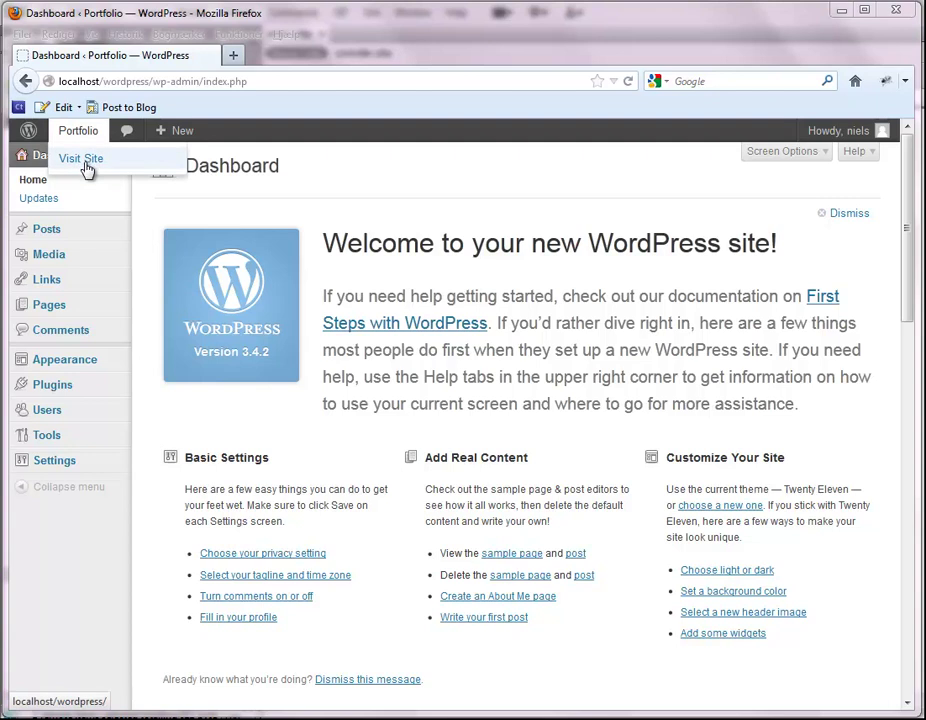
pyautogui.middleClick(87, 164)
pyautogui.click(350, 55)
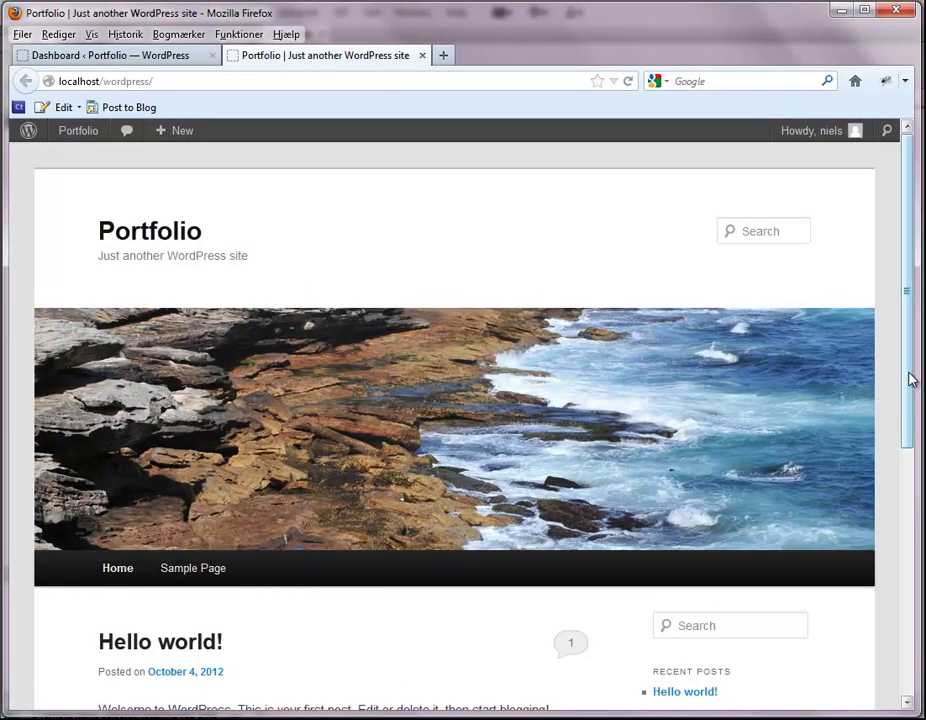
pyautogui.moveTo(912, 378); pyautogui.dragTo(895, 529)
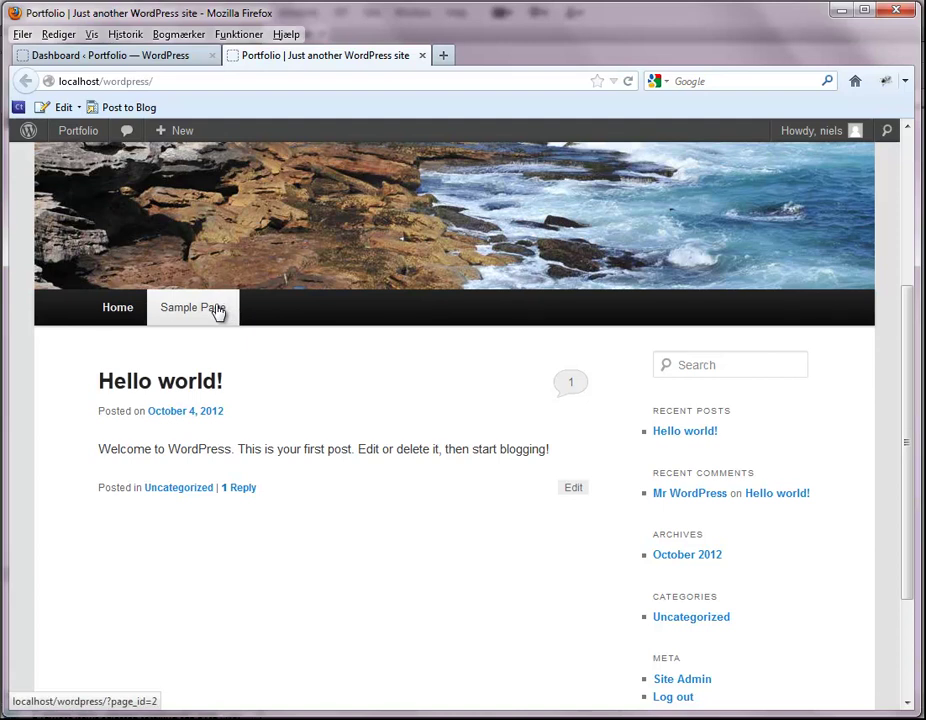
pyautogui.moveTo(175, 130)
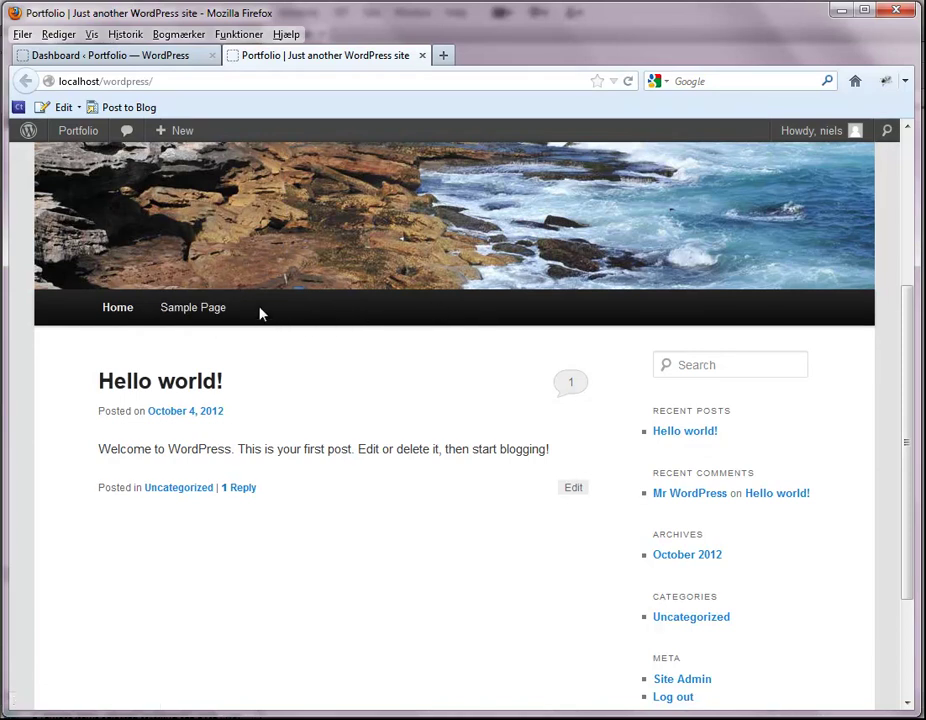
# Return to the dashboard, display the list of all posts and start a new post from there.
pyautogui.click(152, 58)
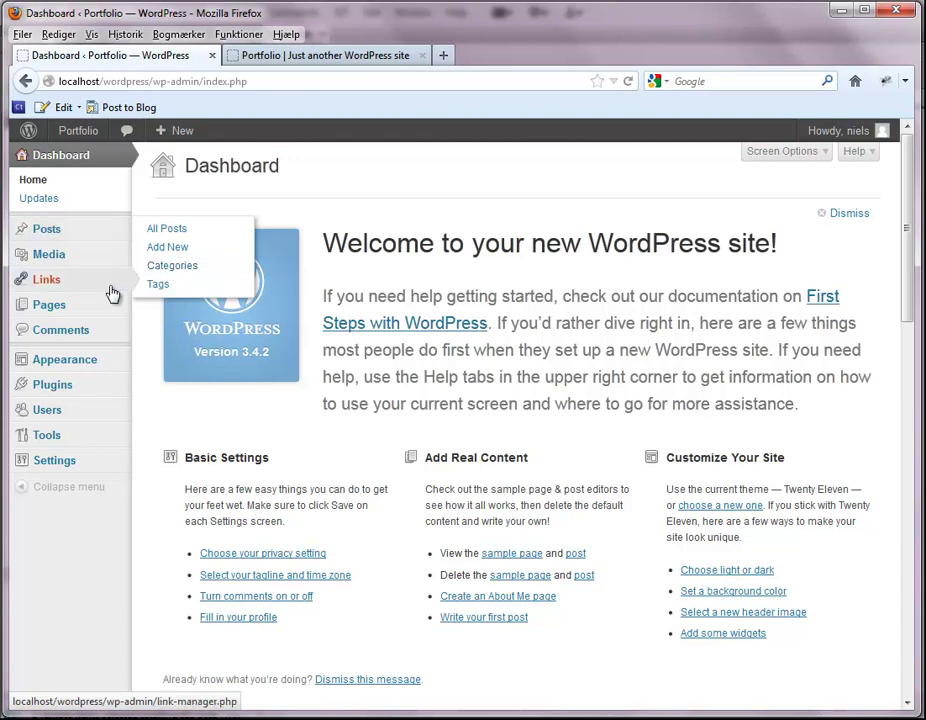
pyautogui.moveTo(82, 312)
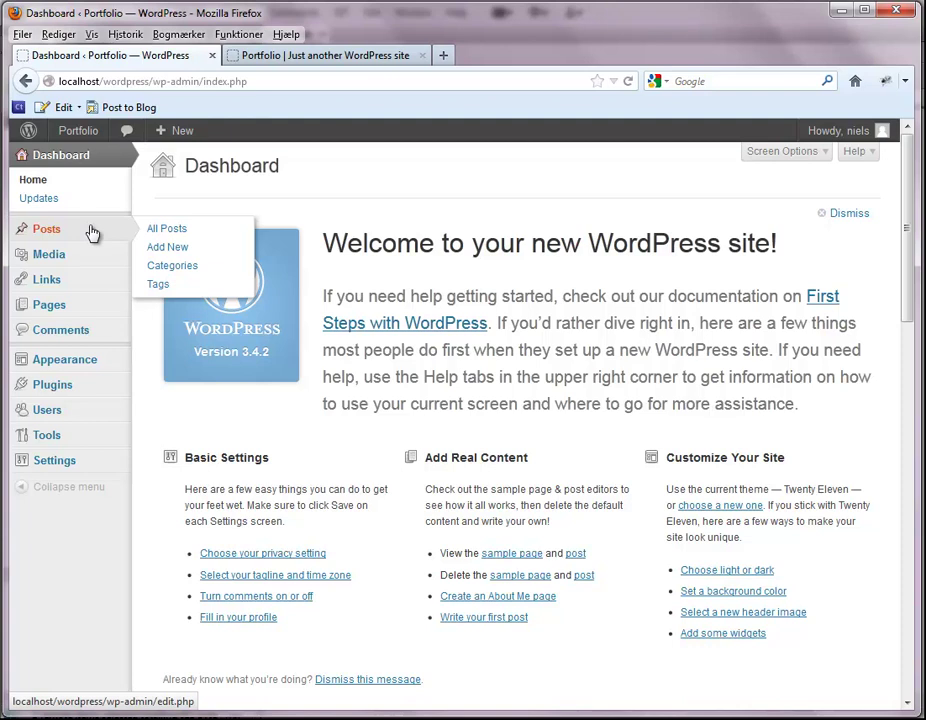
pyautogui.click(166, 231)
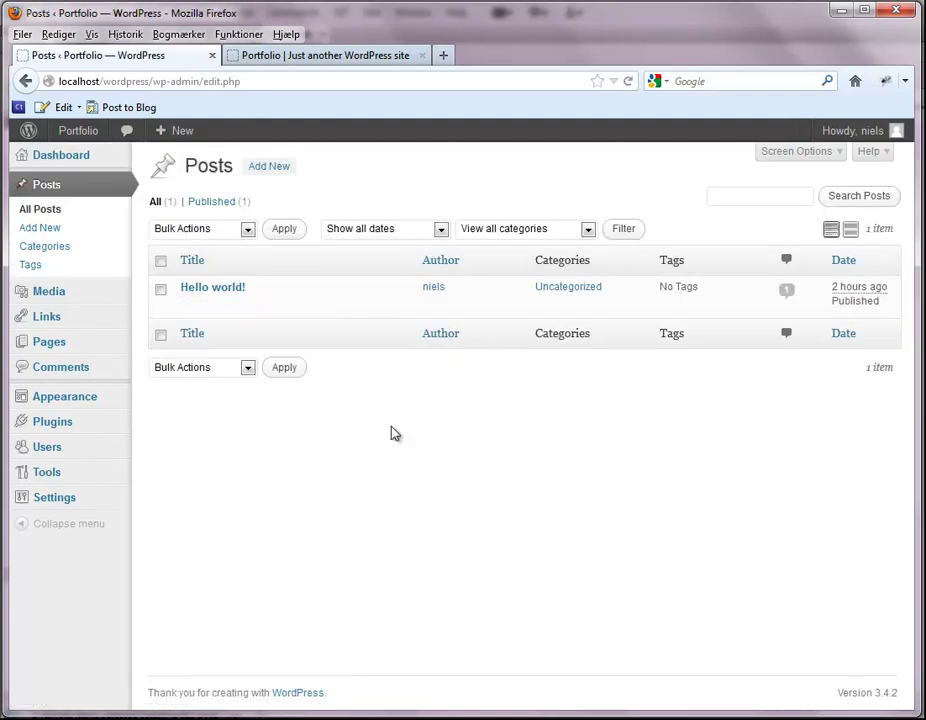
pyautogui.moveTo(231, 294)
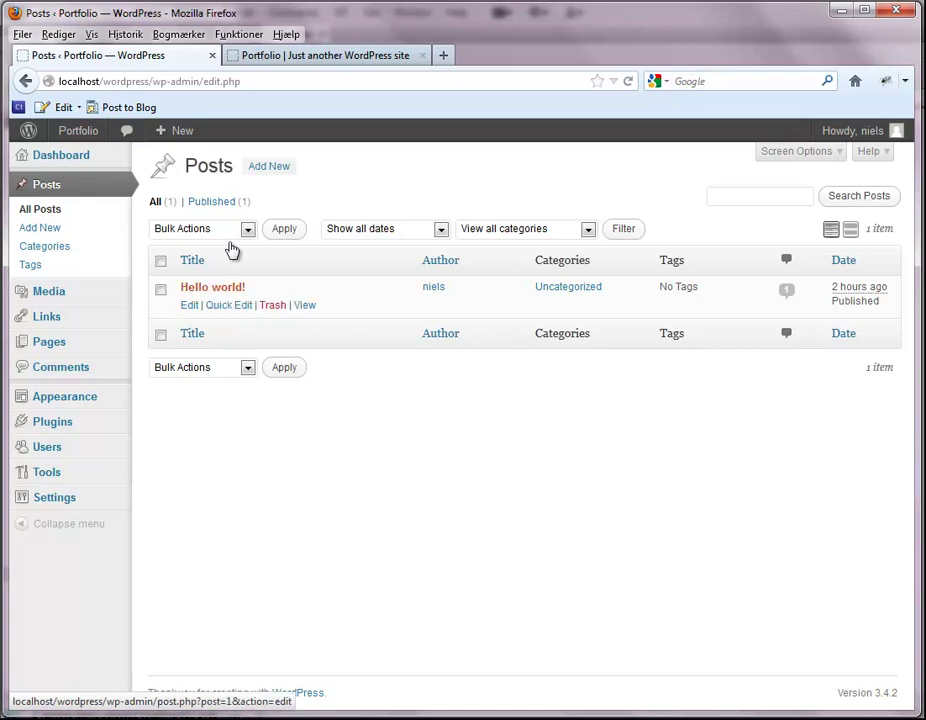
pyautogui.click(278, 167)
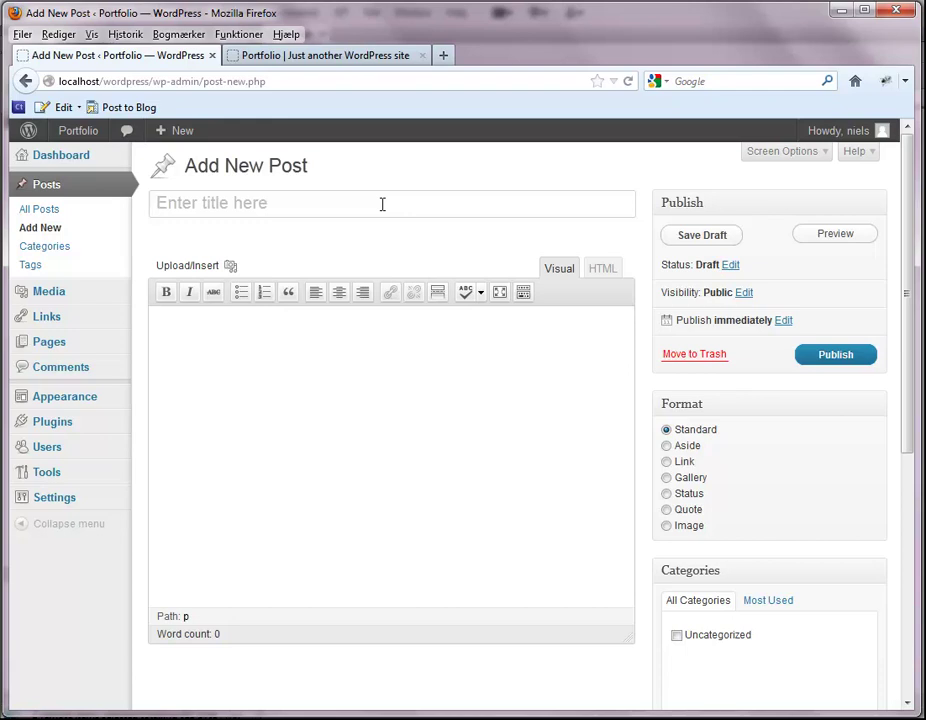
# Check the "Hello world!" post title on the public site and title the new post "Min første WordPress".
pyautogui.click(351, 57)
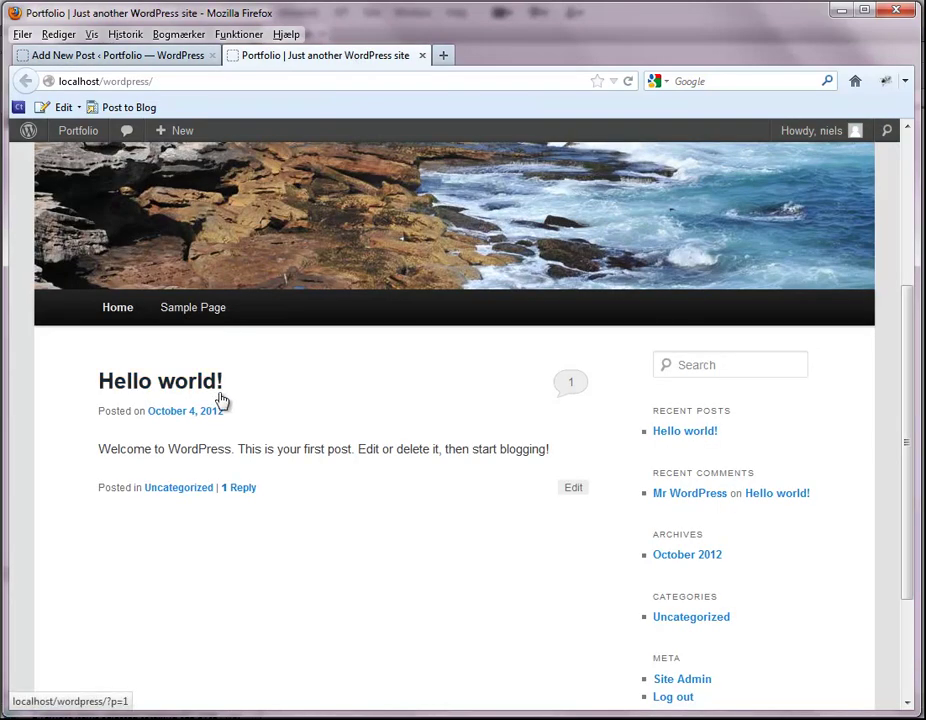
pyautogui.moveTo(233, 386); pyautogui.dragTo(107, 389)
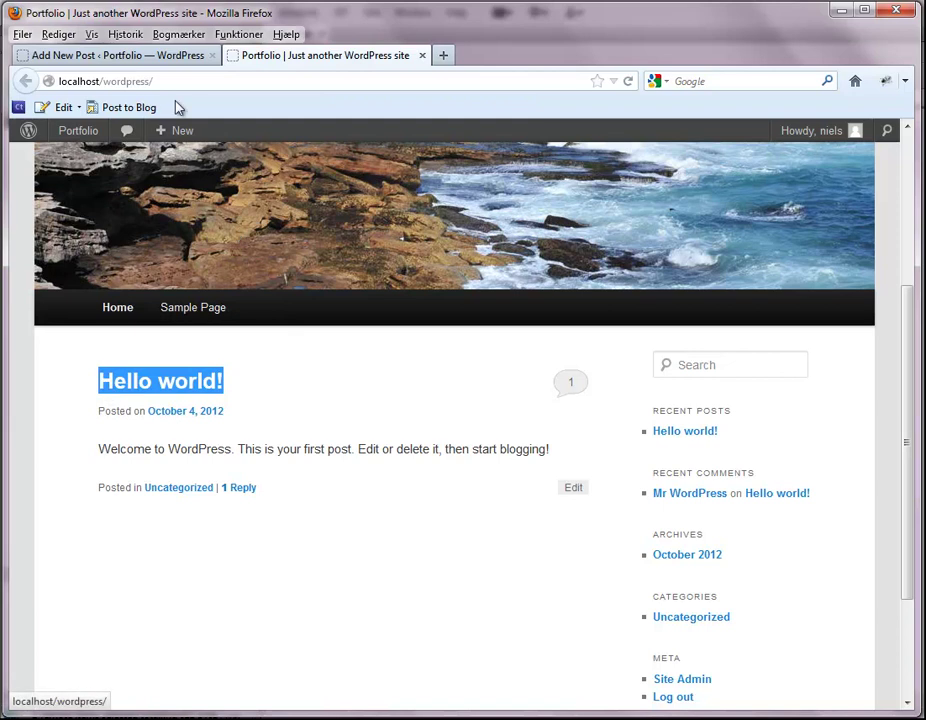
pyautogui.click(116, 55)
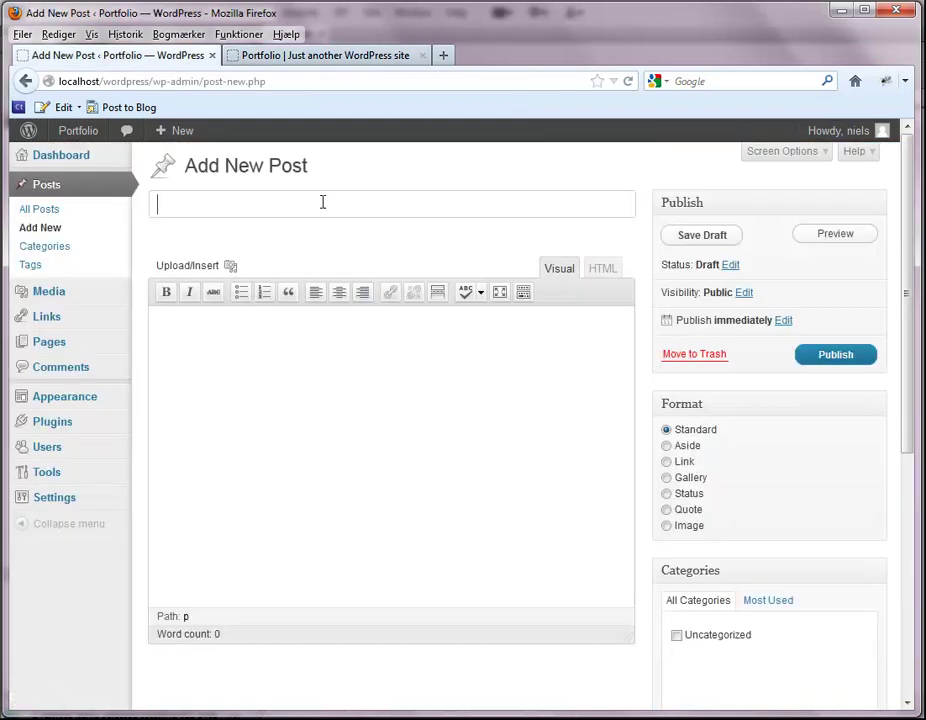
pyautogui.write('Min første WordPress')
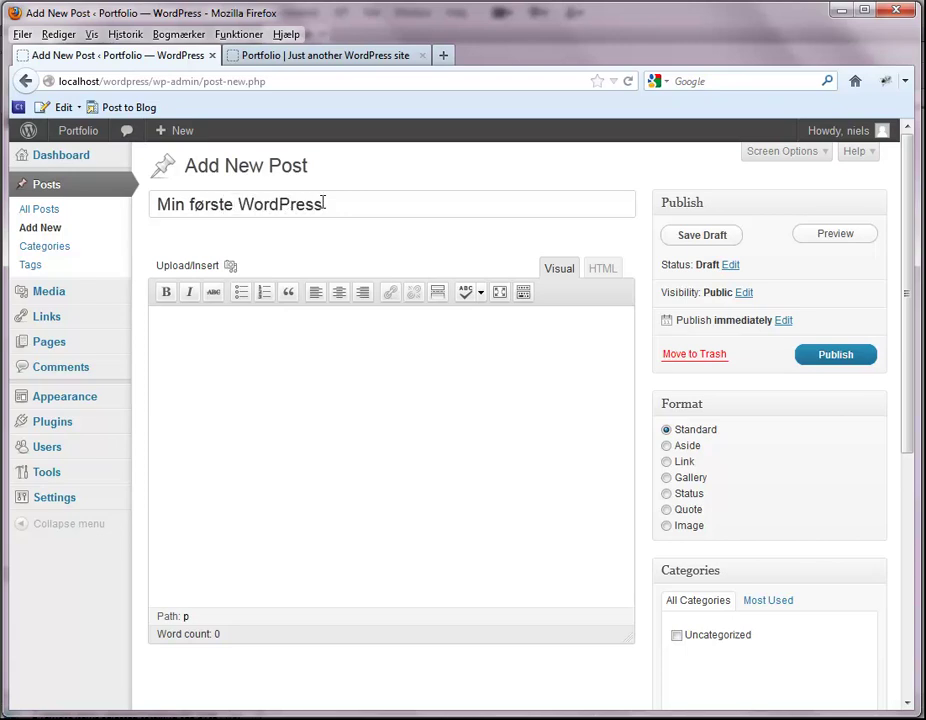
# Check the existing post's body text on the site and write "Jeg har nu installeret WordPress og det går rasende godt!" as the new post's content.
pyautogui.click(331, 349)
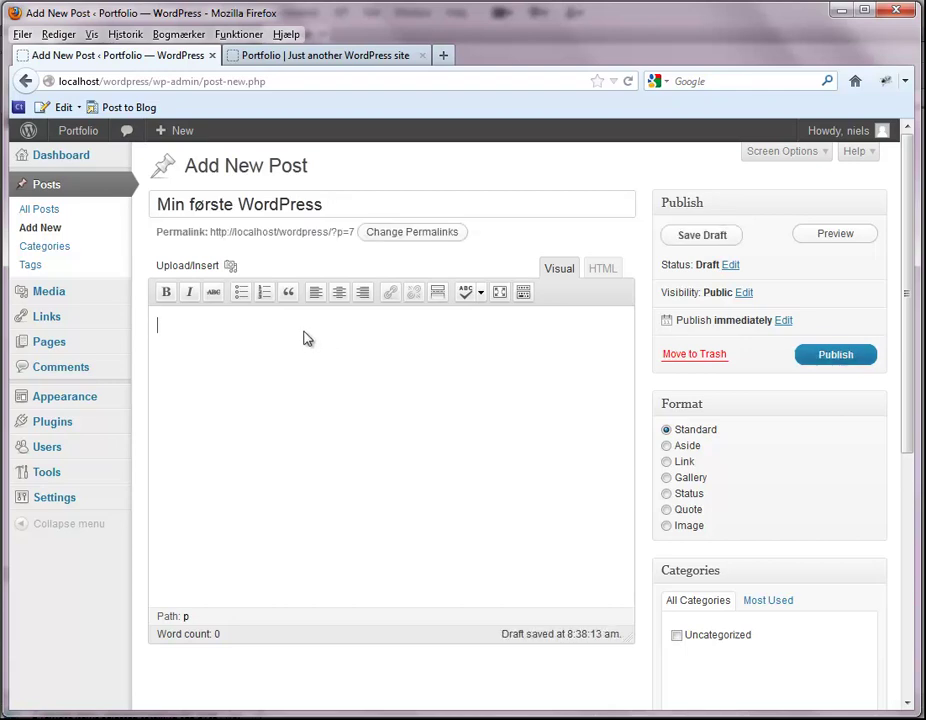
pyautogui.click(312, 57)
pyautogui.moveTo(100, 449); pyautogui.dragTo(577, 447)
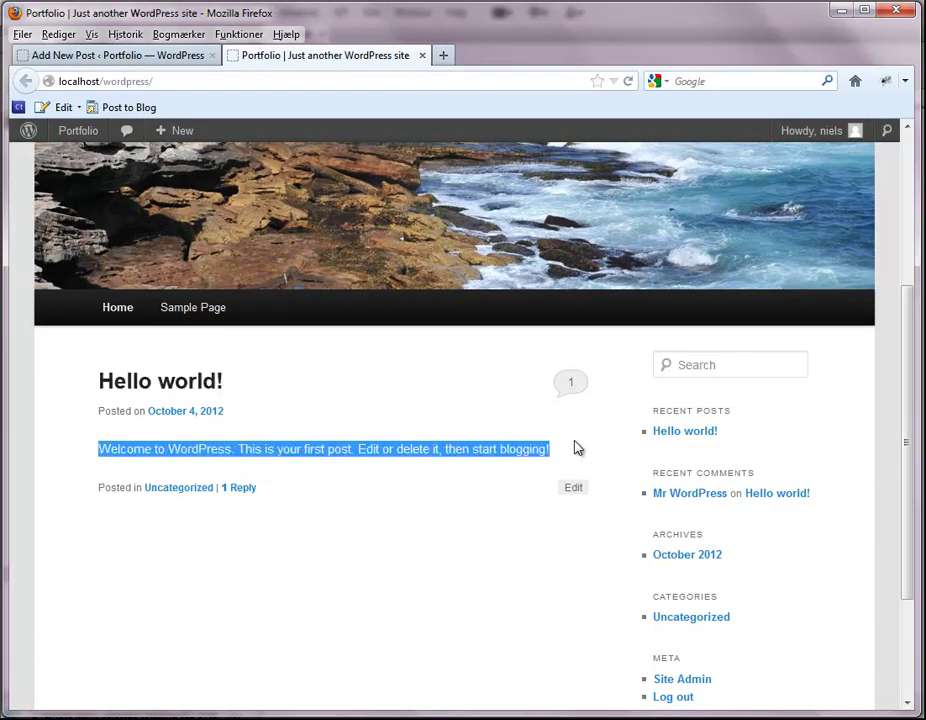
pyautogui.click(163, 58)
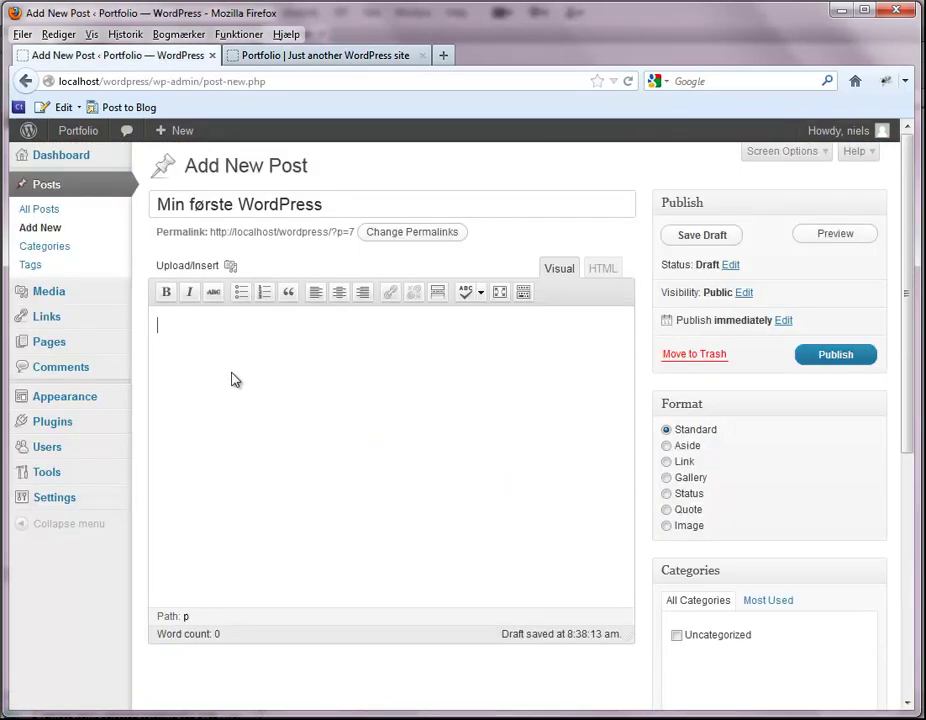
pyautogui.write('Jeg har nu installeret W')
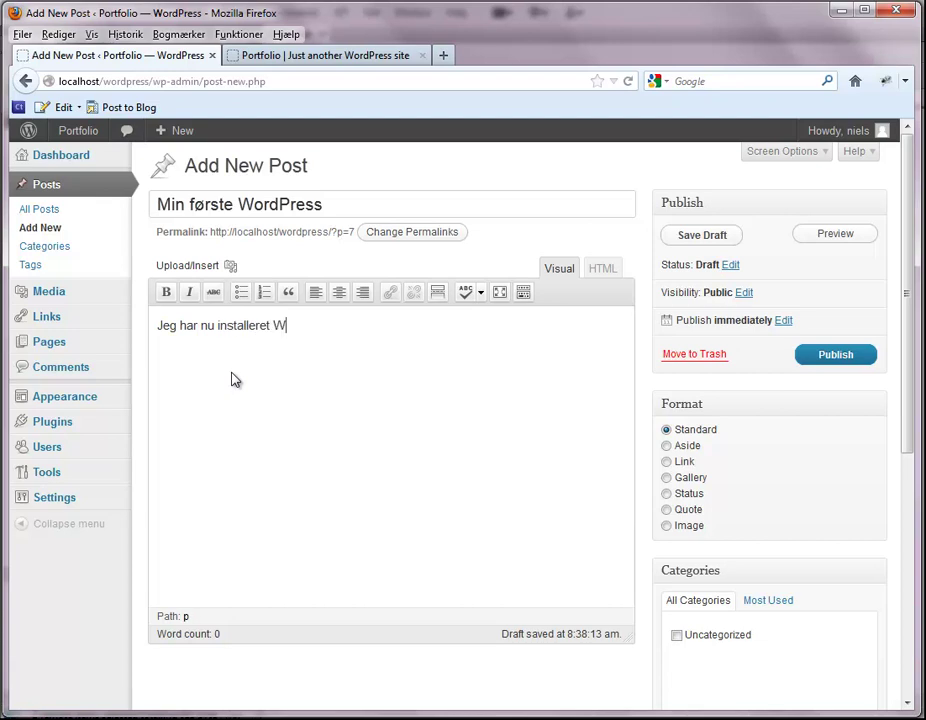
pyautogui.write('ordPress og')
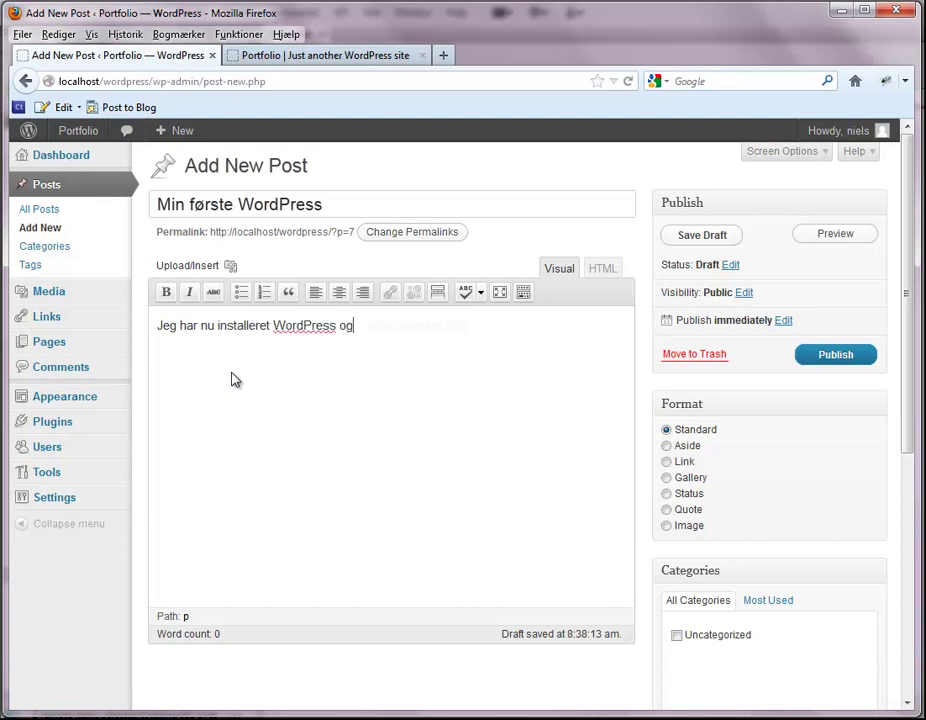
pyautogui.write(' det går rasende god')
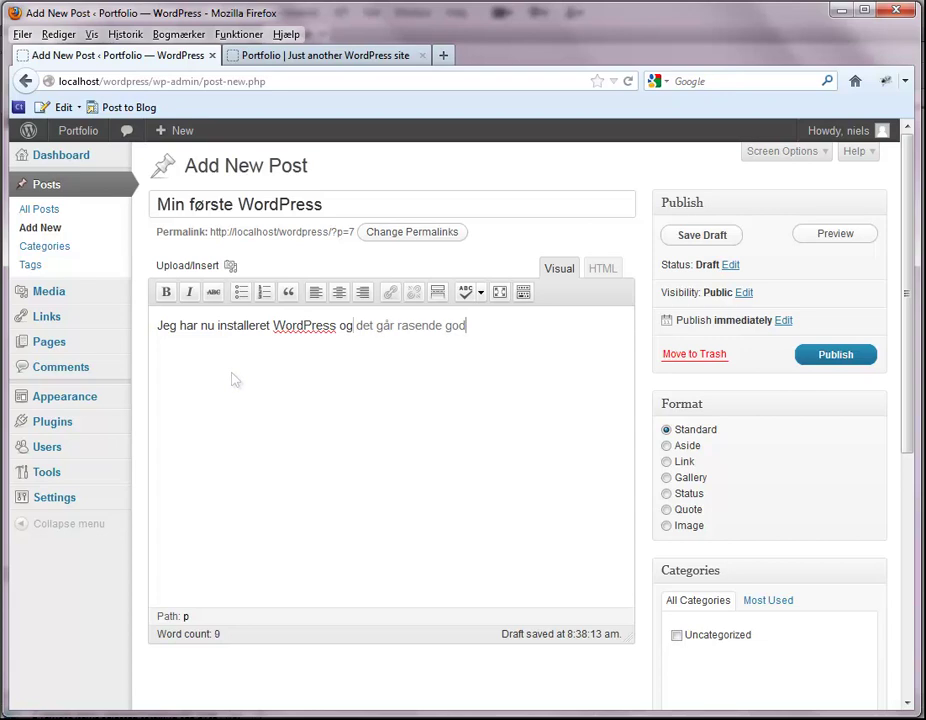
pyautogui.write('t!')
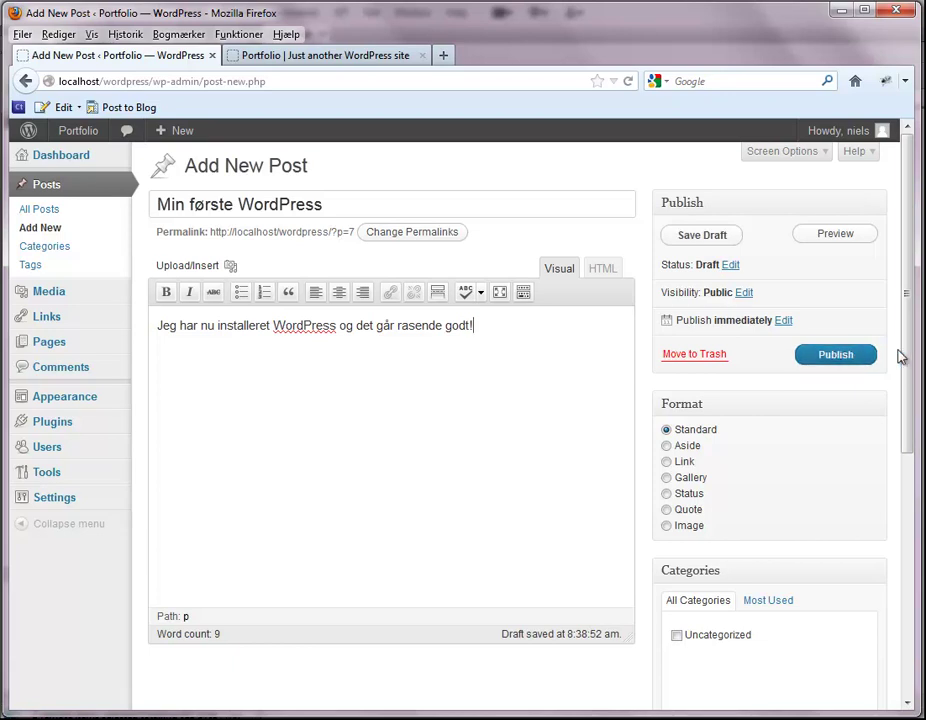
# Create a new category named Teknologi for the post, without a parent category.
pyautogui.moveTo(910, 357); pyautogui.dragTo(889, 559)
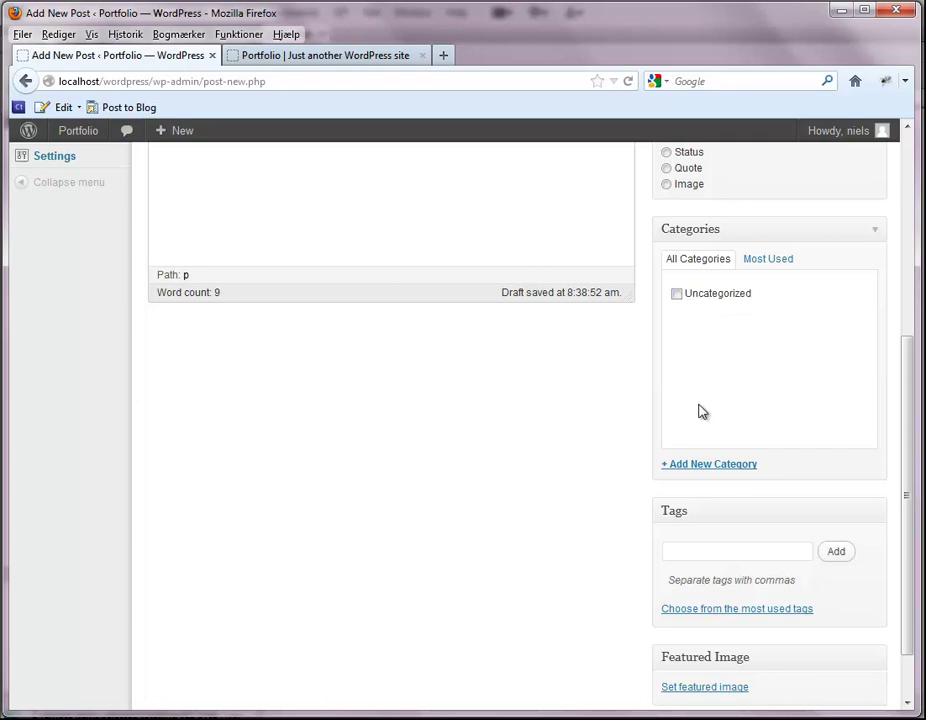
pyautogui.click(705, 466)
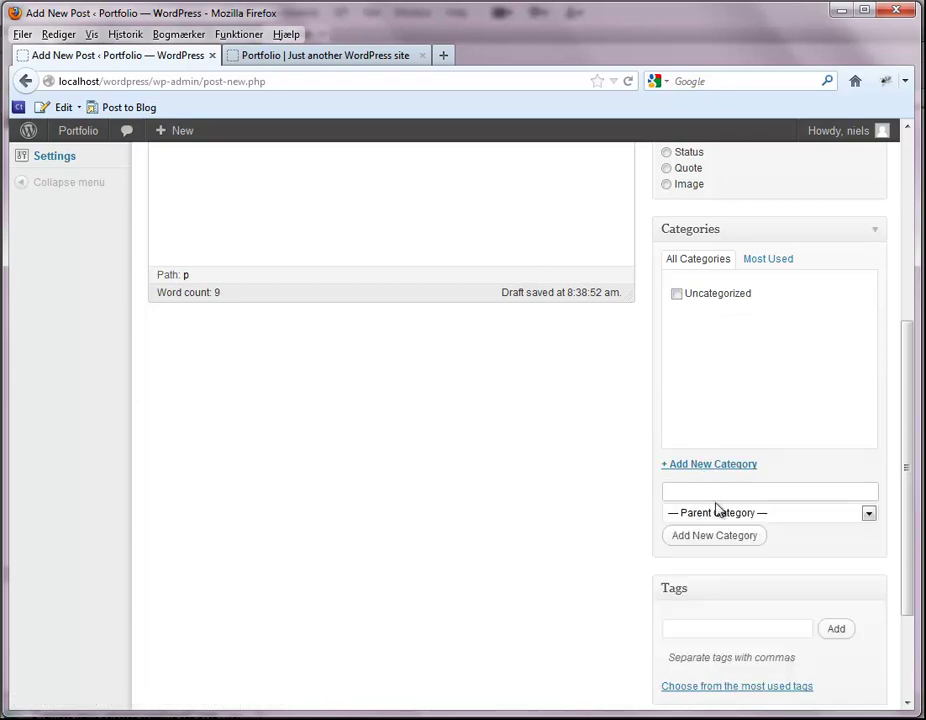
pyautogui.write('Teknologi')
pyautogui.click(743, 539)
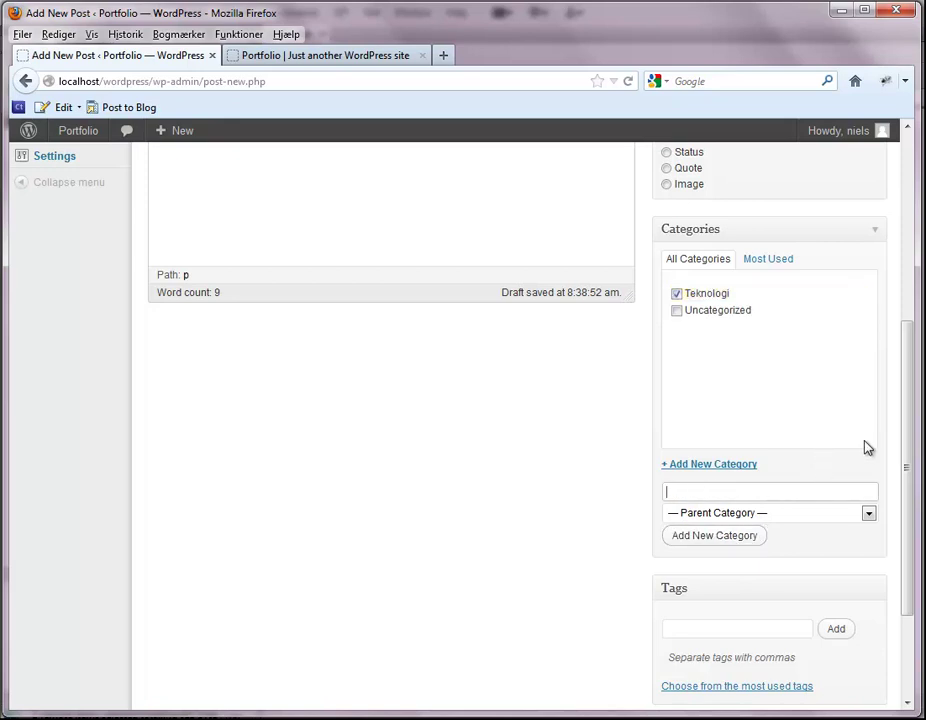
# Add the tag WordPress to the post.
pyautogui.moveTo(908, 438); pyautogui.dragTo(885, 497)
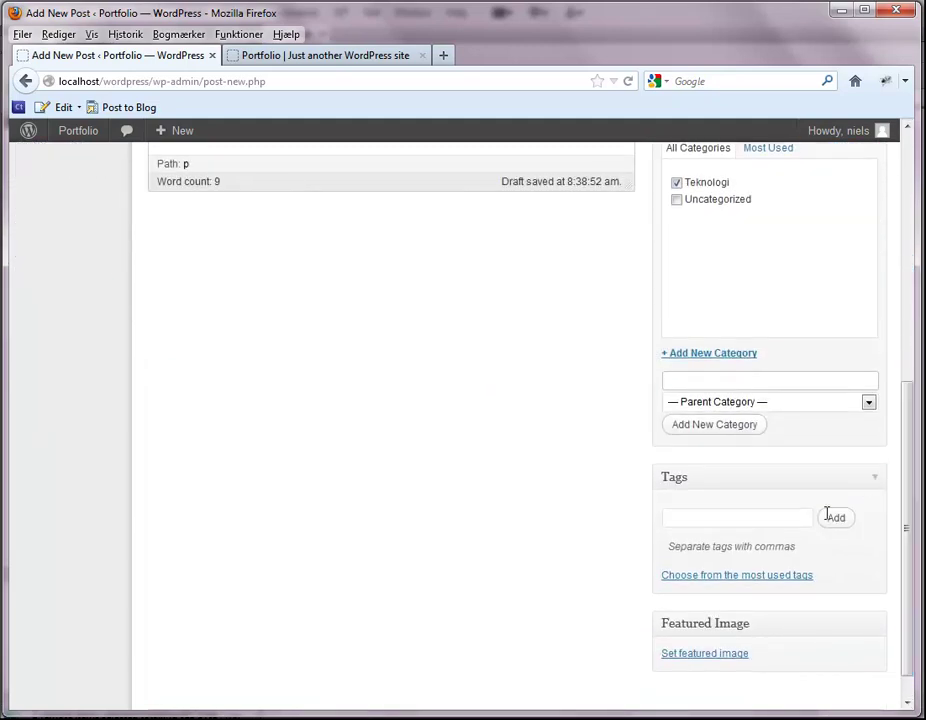
pyautogui.click(692, 518)
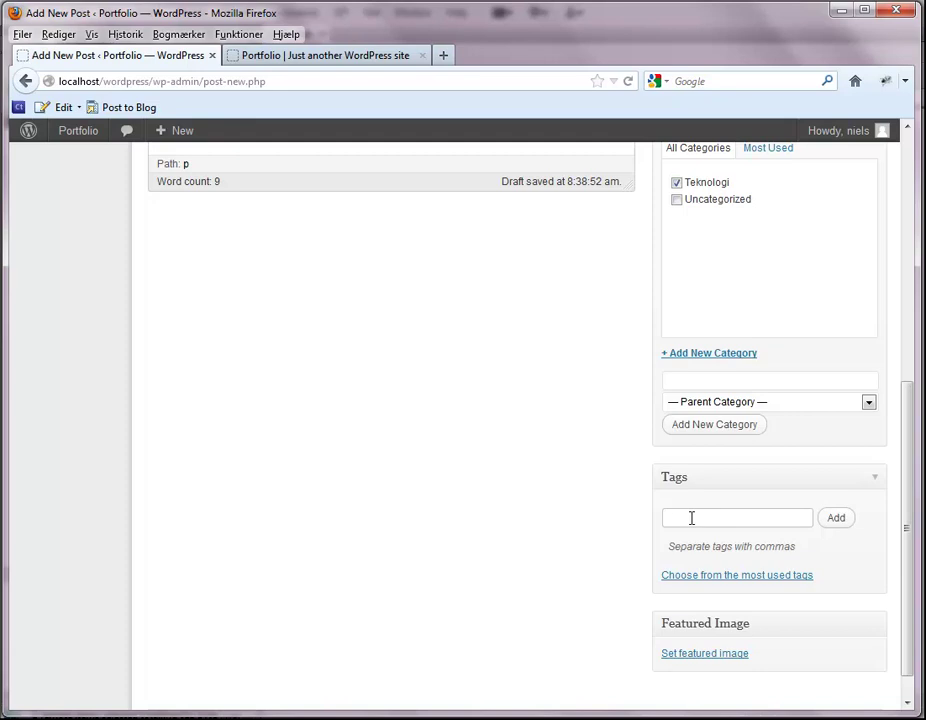
pyautogui.write('WordPress')
pyautogui.press('Return')
# Add a JavaScript tag to the post and remove that tag again.
pyautogui.write('JavaScript')
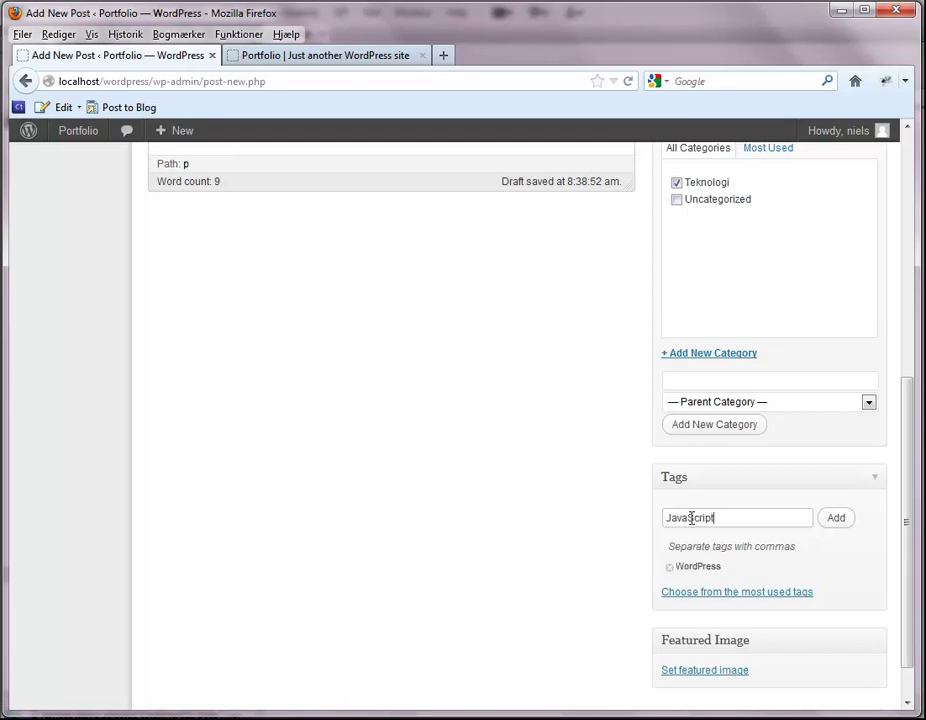
pyautogui.press('Return')
pyautogui.click(738, 568)
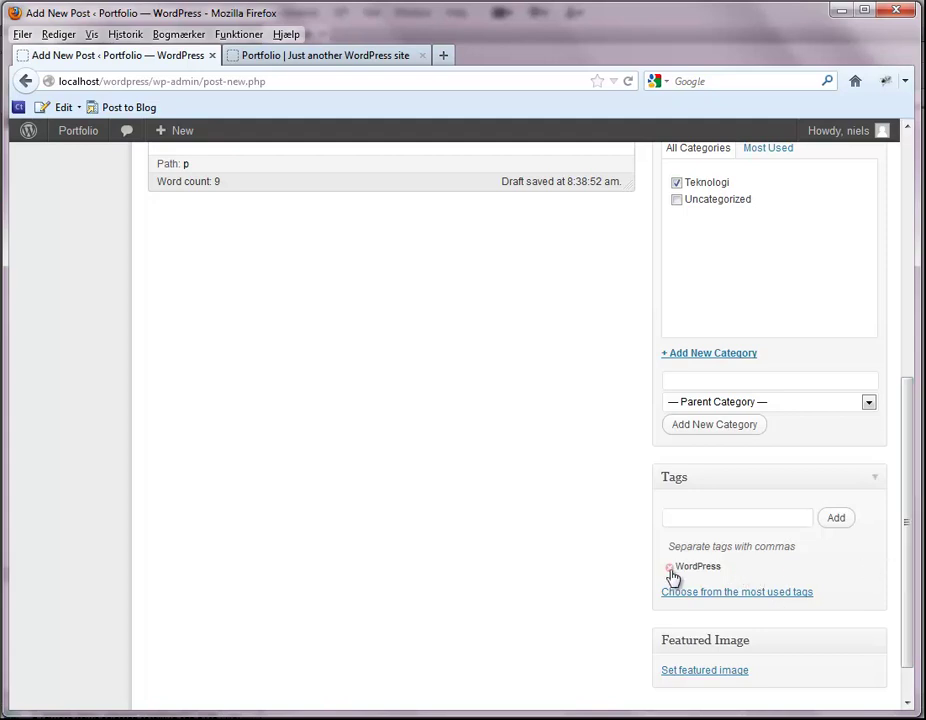
# Upload the wordpress-logo picture from the Billeder library in the post's featured image dialog.
pyautogui.moveTo(912, 575); pyautogui.dragTo(903, 633)
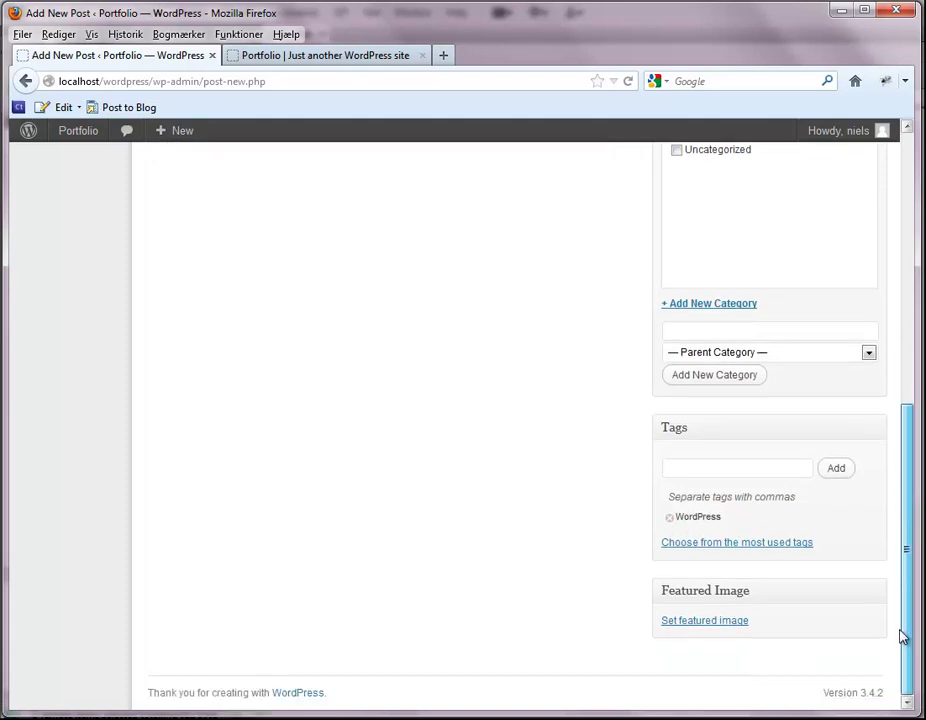
pyautogui.click(705, 621)
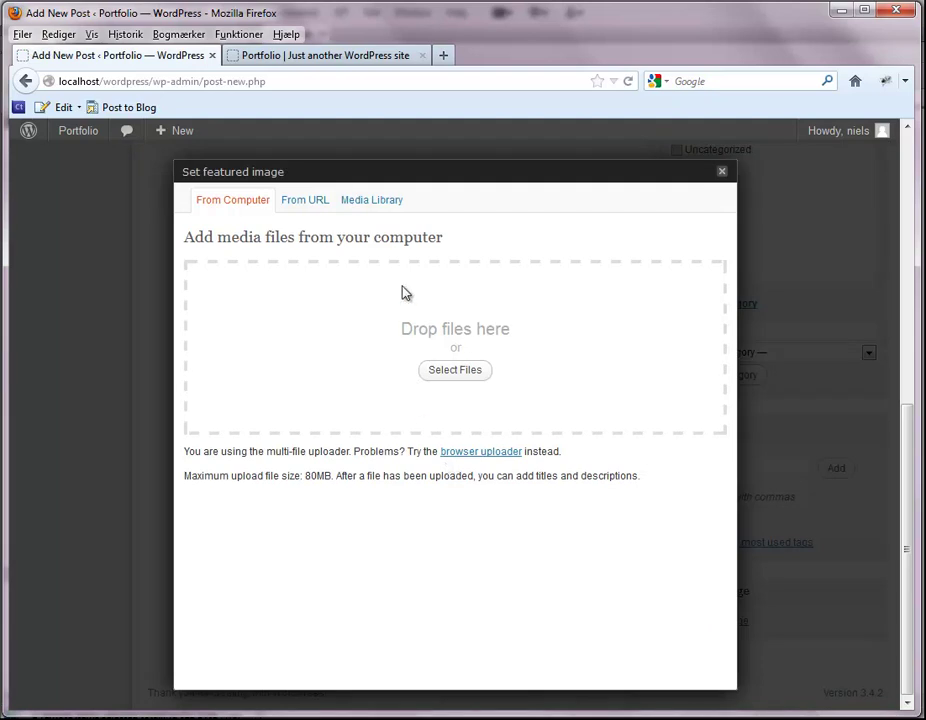
pyautogui.click(372, 201)
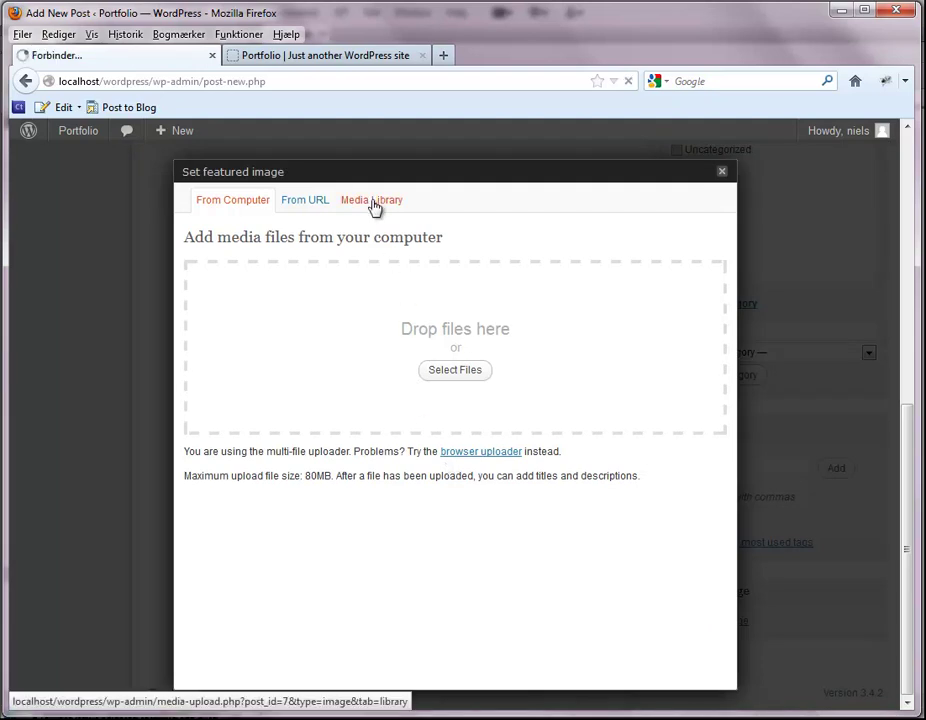
pyautogui.click(238, 202)
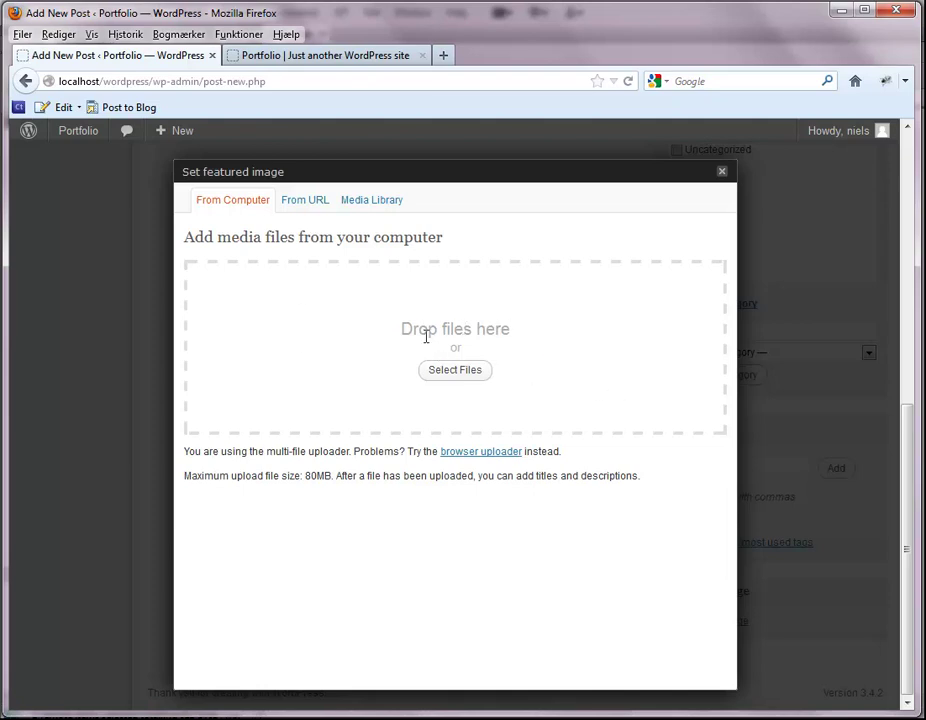
pyautogui.click(455, 371)
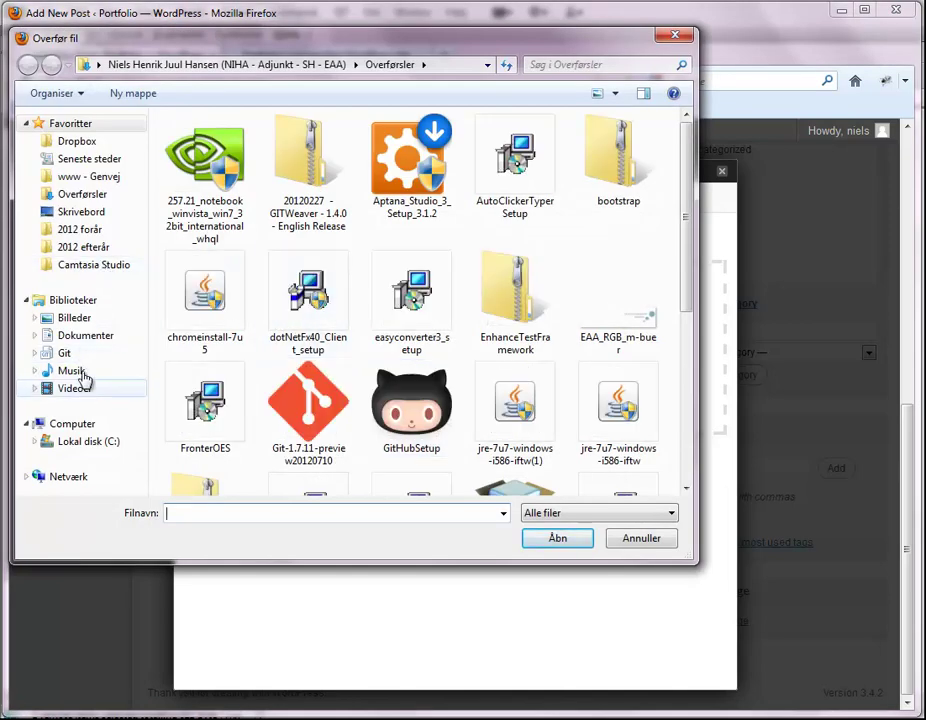
pyautogui.click(76, 318)
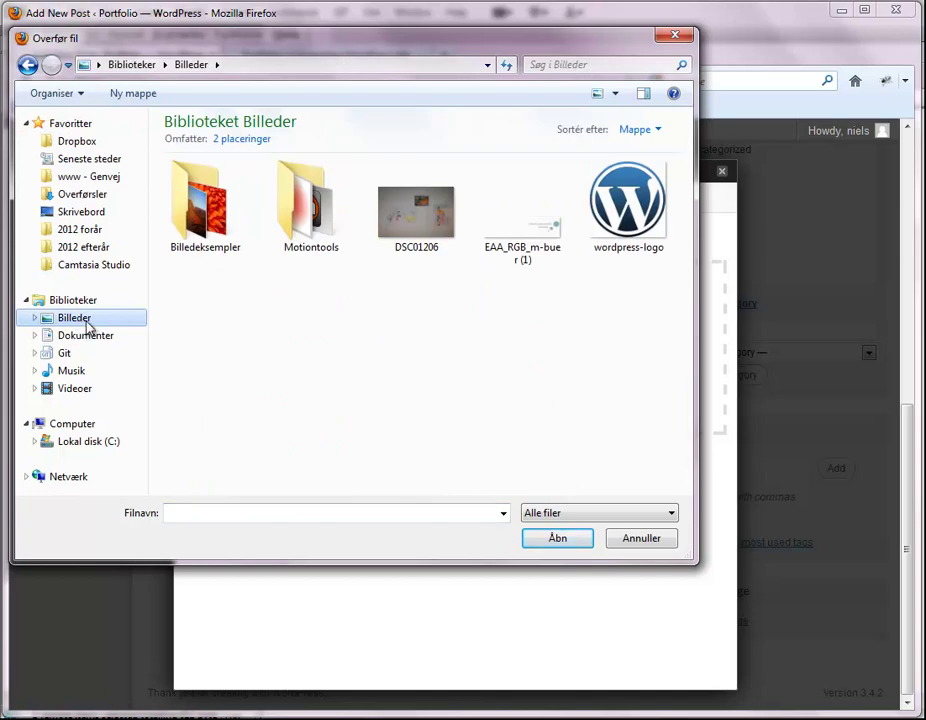
pyautogui.click(625, 222)
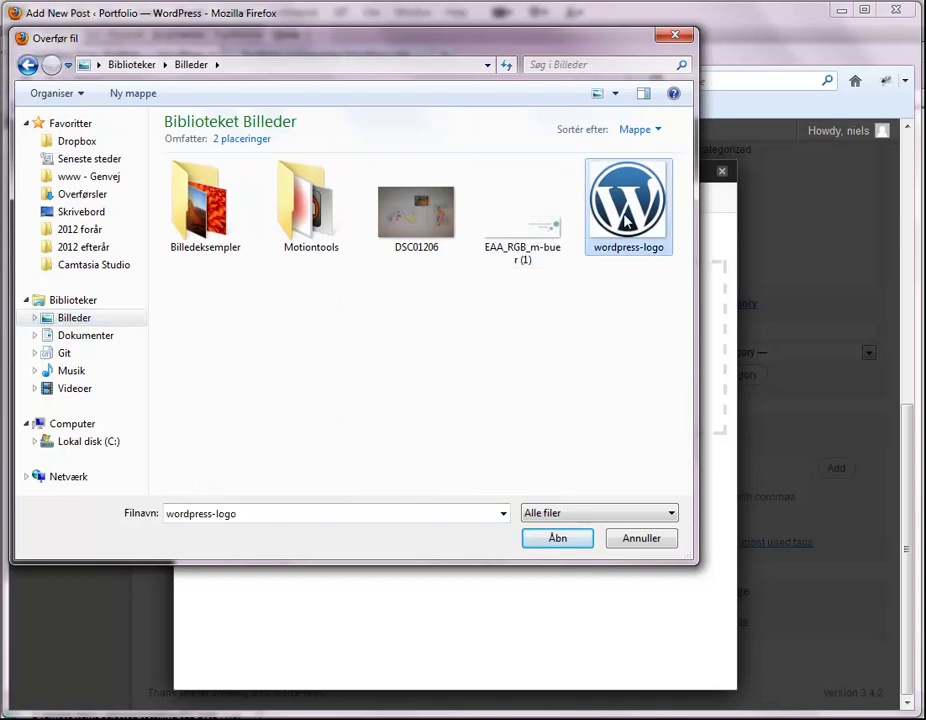
pyautogui.doubleClick(625, 222)
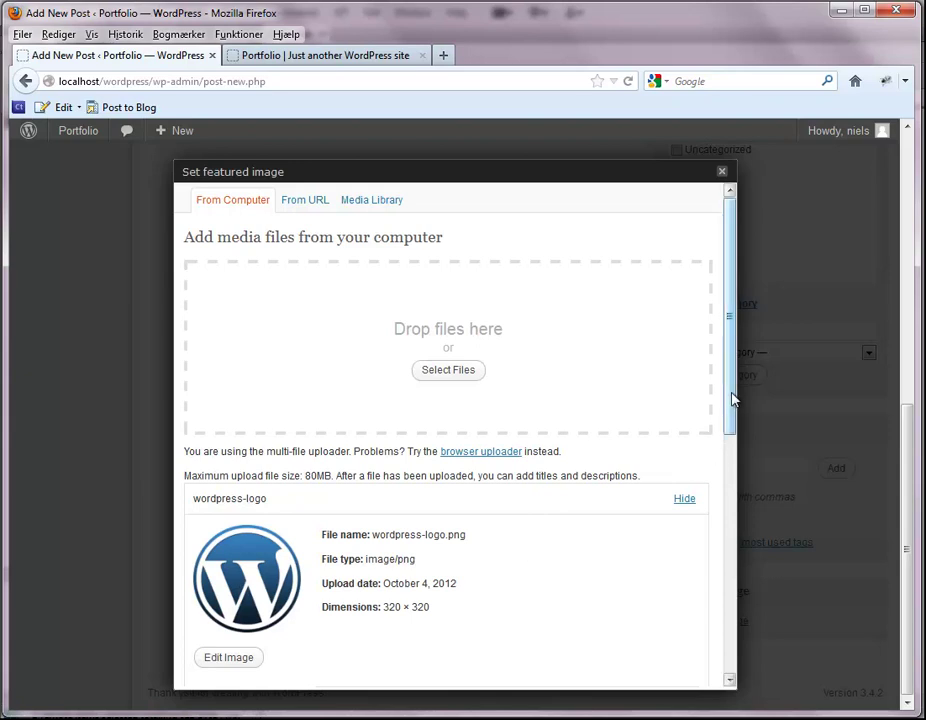
# Copy the uploaded image's title "wordpress-logo" into its alternate text.
pyautogui.moveTo(731, 400); pyautogui.dragTo(701, 599)
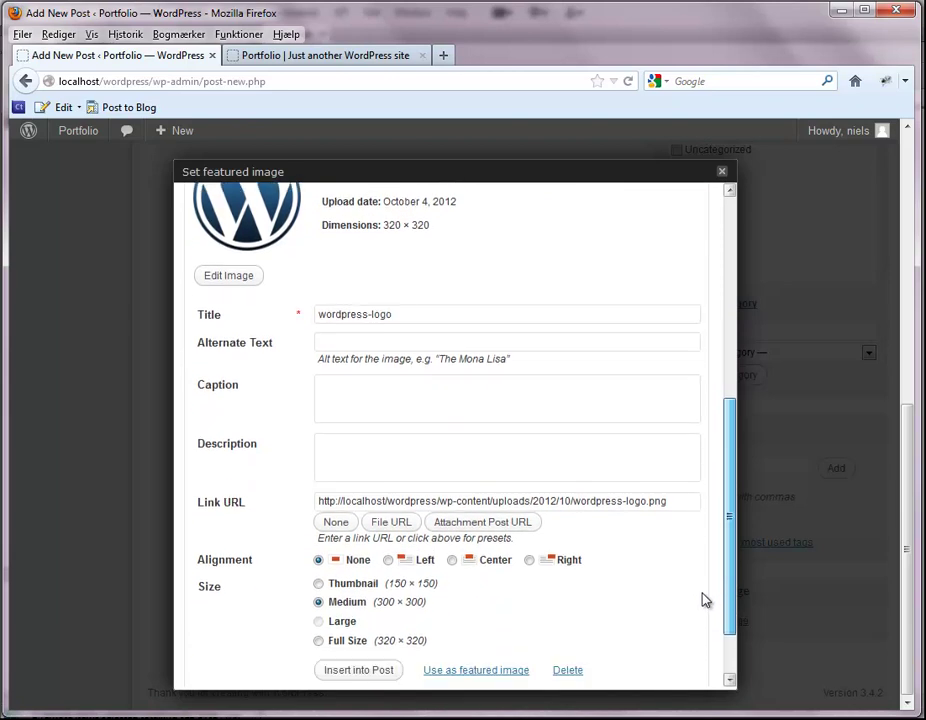
pyautogui.doubleClick(408, 313)
pyautogui.moveTo(407, 314); pyautogui.dragTo(265, 330)
pyautogui.hotkey('ctrl', 'c')
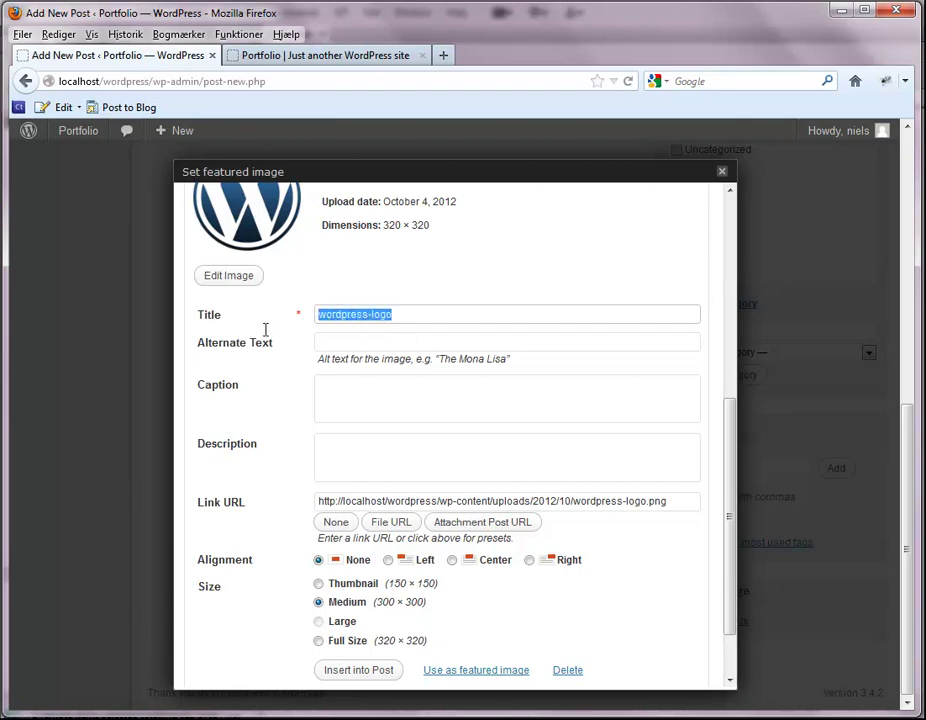
pyautogui.click(333, 341)
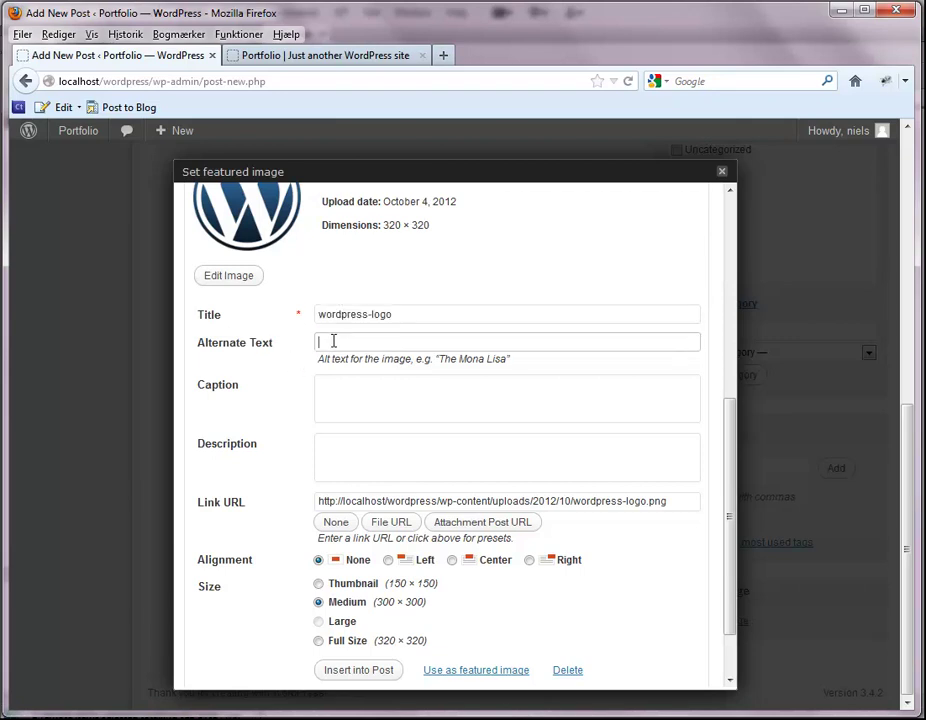
pyautogui.hotkey('ctrl', 'v')
pyautogui.click(400, 448)
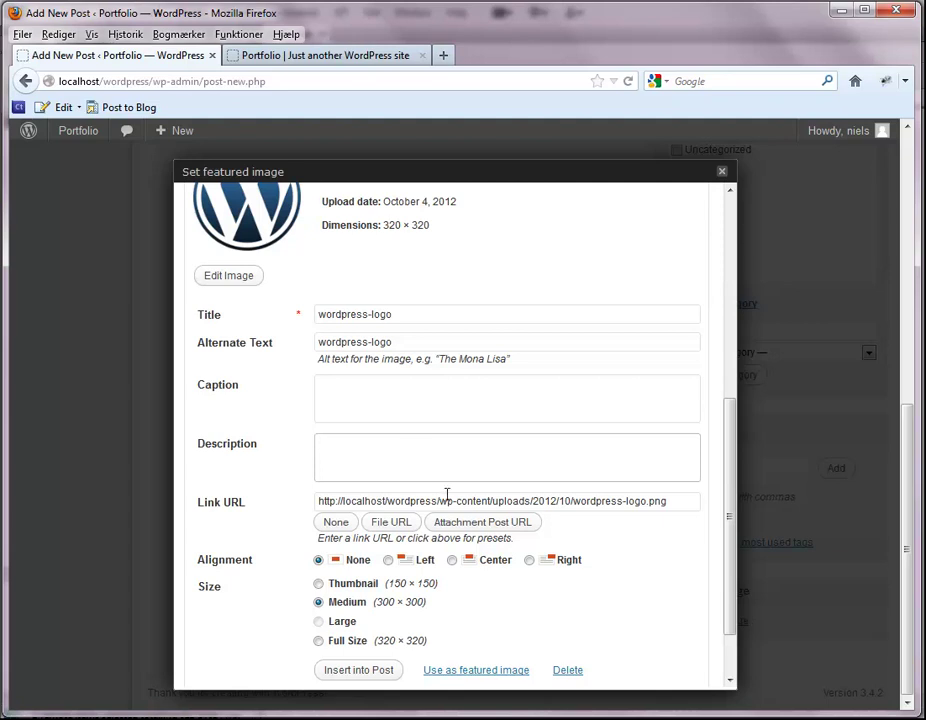
# Inspect the uploads part of the image's link URL and set the link to None.
pyautogui.click(527, 503)
pyautogui.doubleClick(527, 503)
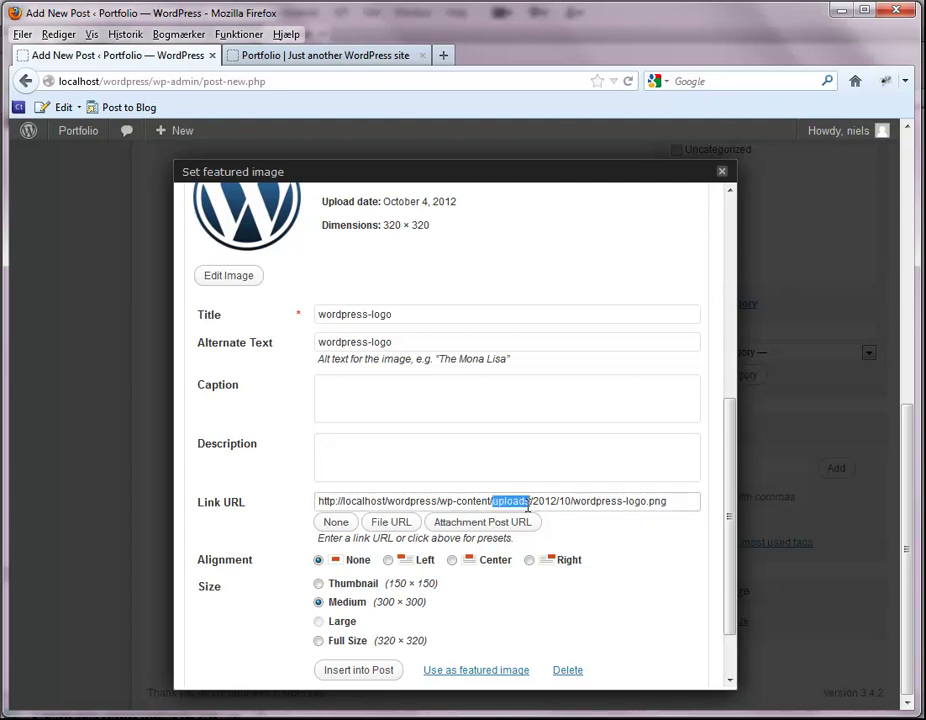
pyautogui.click(535, 504)
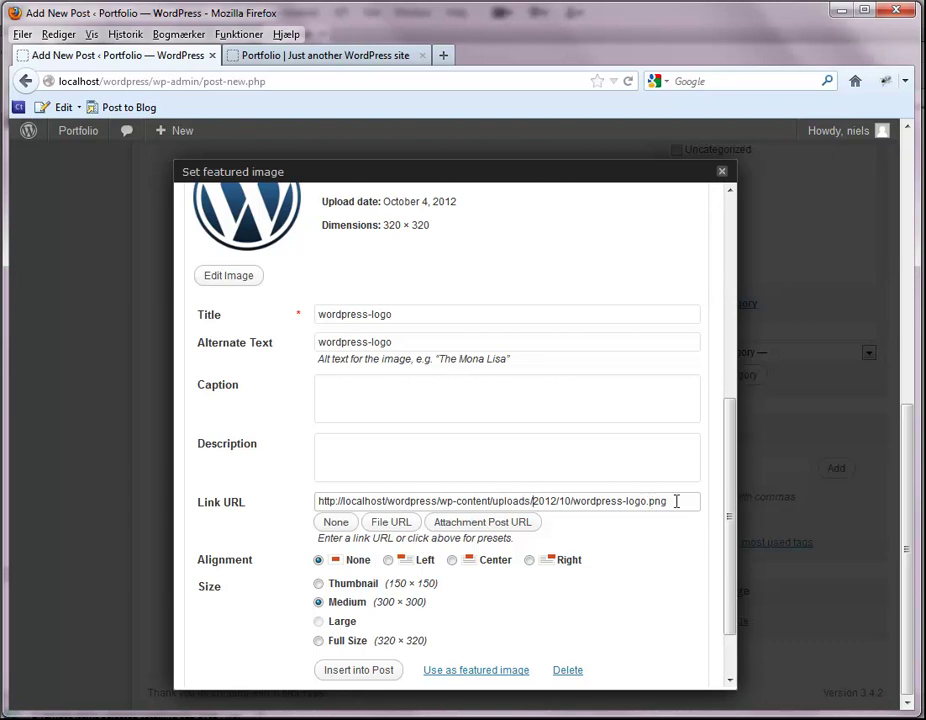
pyautogui.click(336, 522)
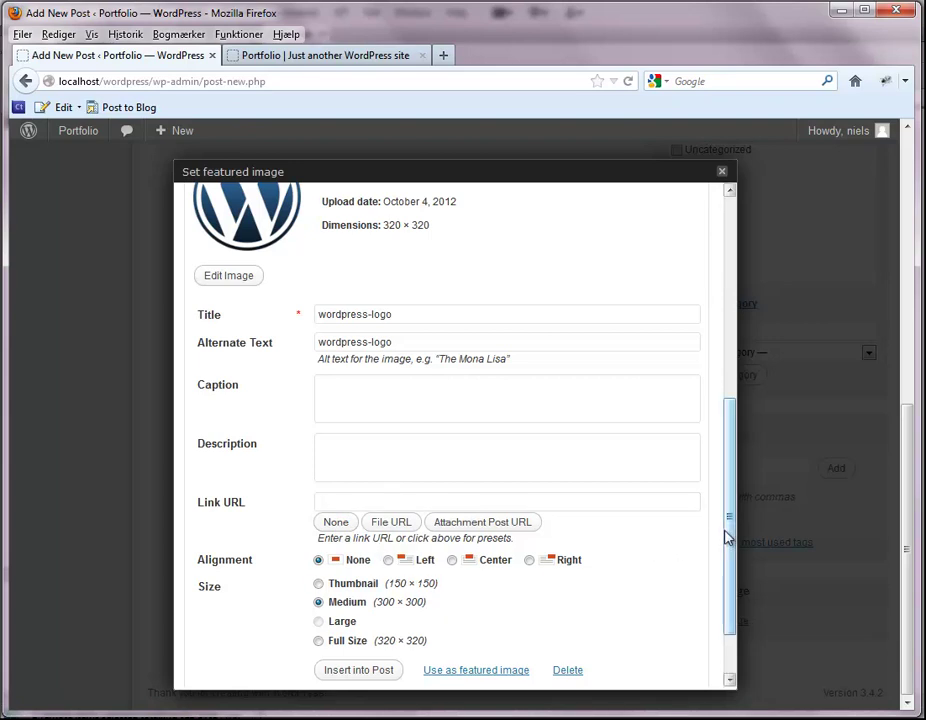
# Choose Full Size for the logo, use it as the post's featured image and close the dialog.
pyautogui.moveTo(727, 537); pyautogui.dragTo(715, 597)
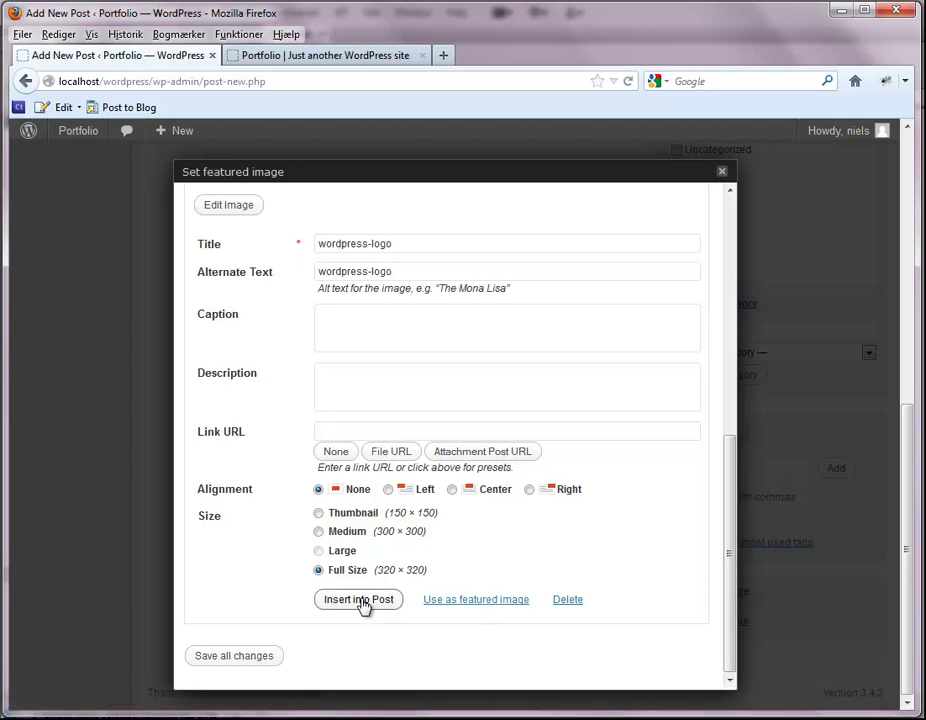
pyautogui.click(478, 600)
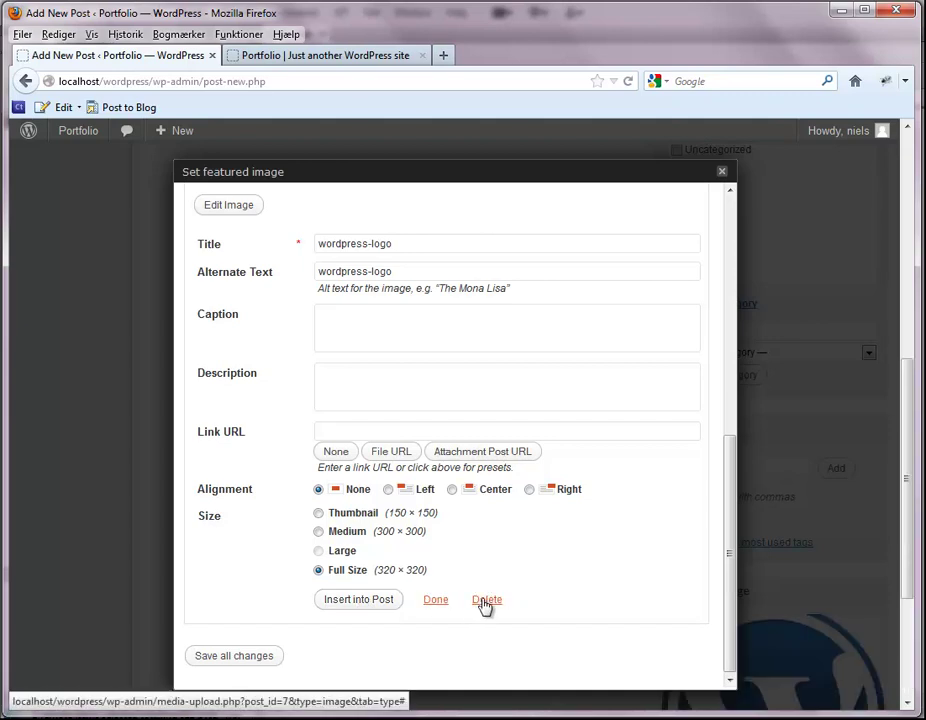
pyautogui.click(722, 176)
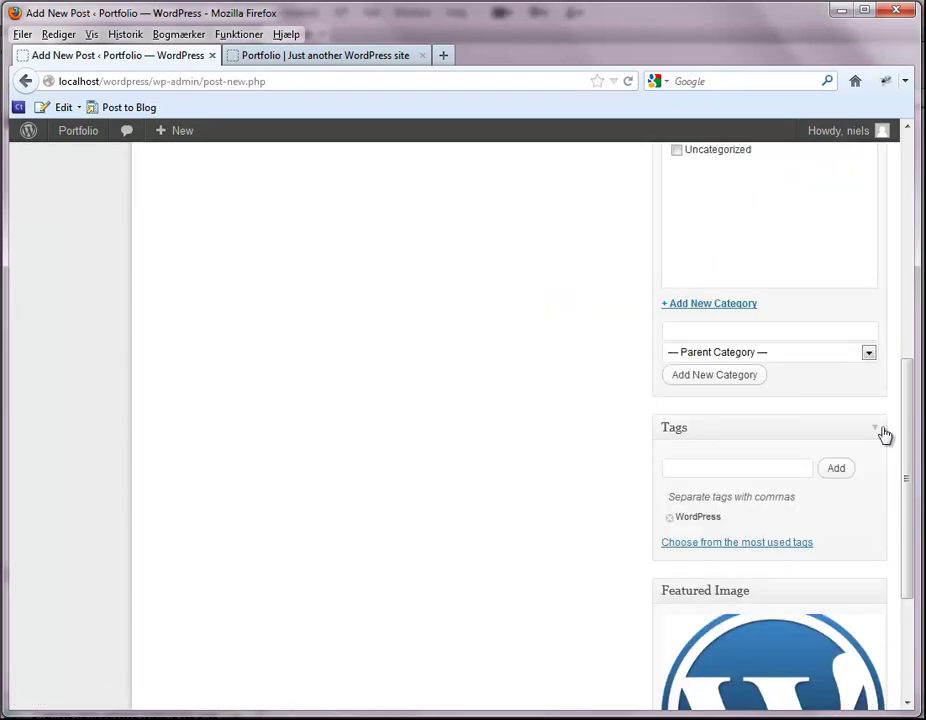
# Examine the draft post's status, visibility and publish date options, cancelling each edit.
pyautogui.moveTo(912, 524); pyautogui.dragTo(909, 291)
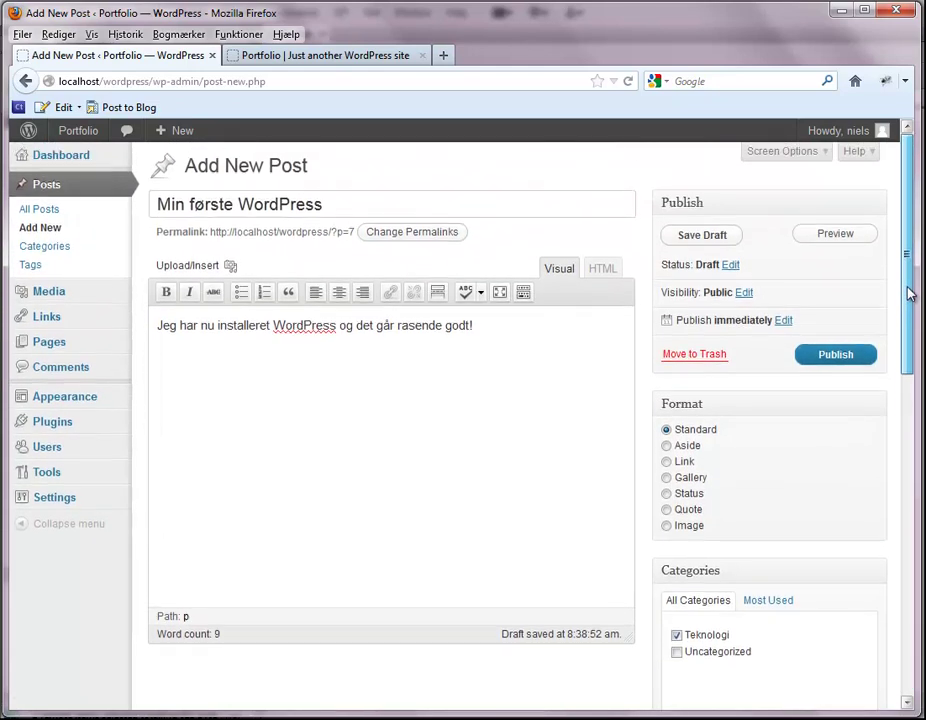
pyautogui.click(731, 267)
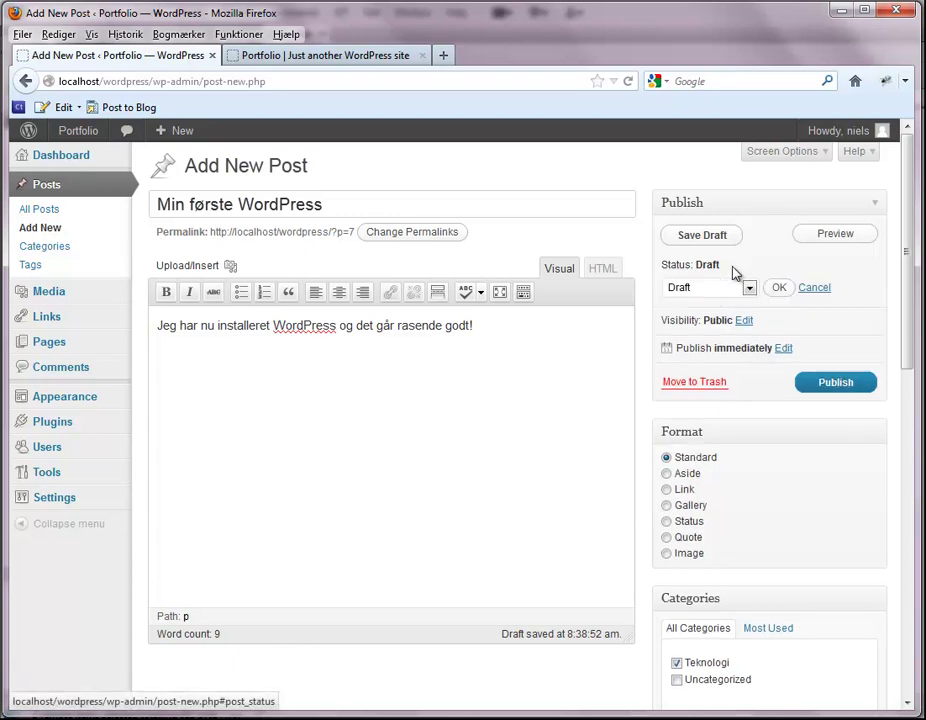
pyautogui.click(749, 288)
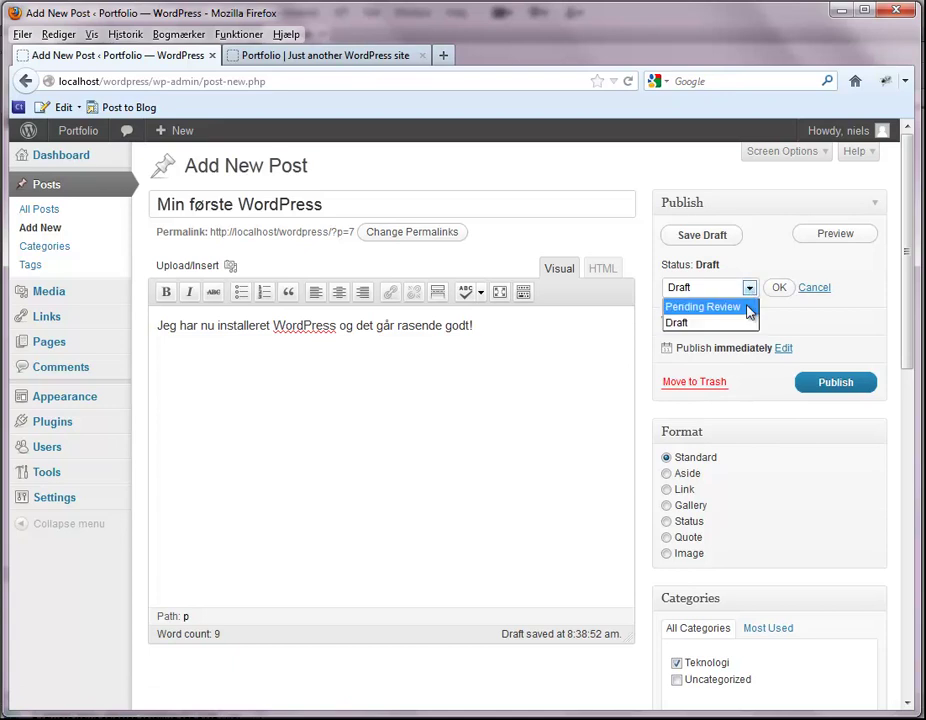
pyautogui.click(749, 290)
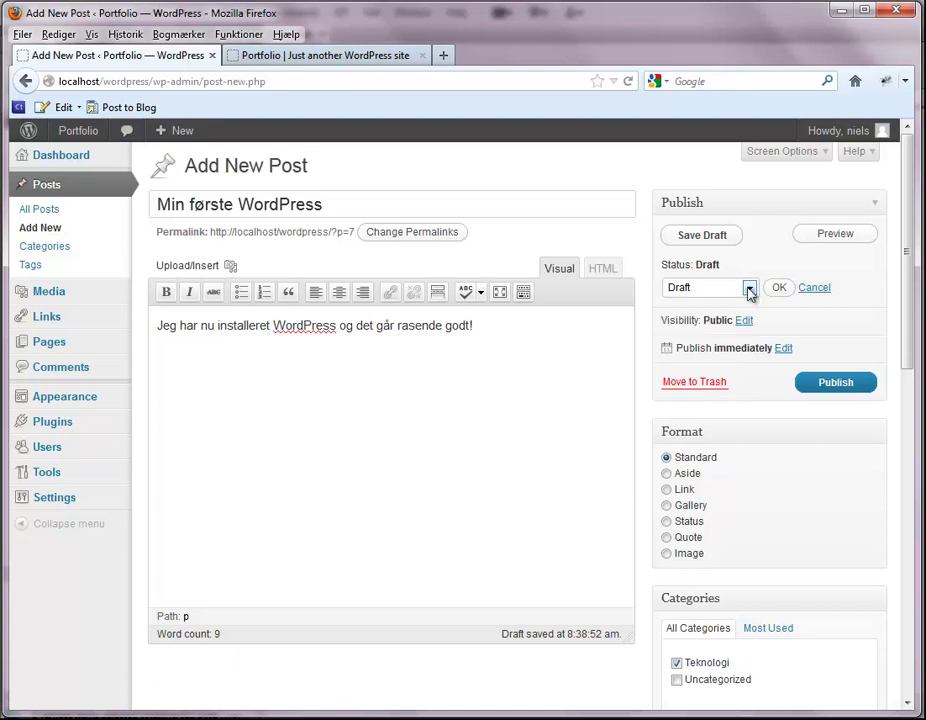
pyautogui.click(815, 288)
pyautogui.click(744, 295)
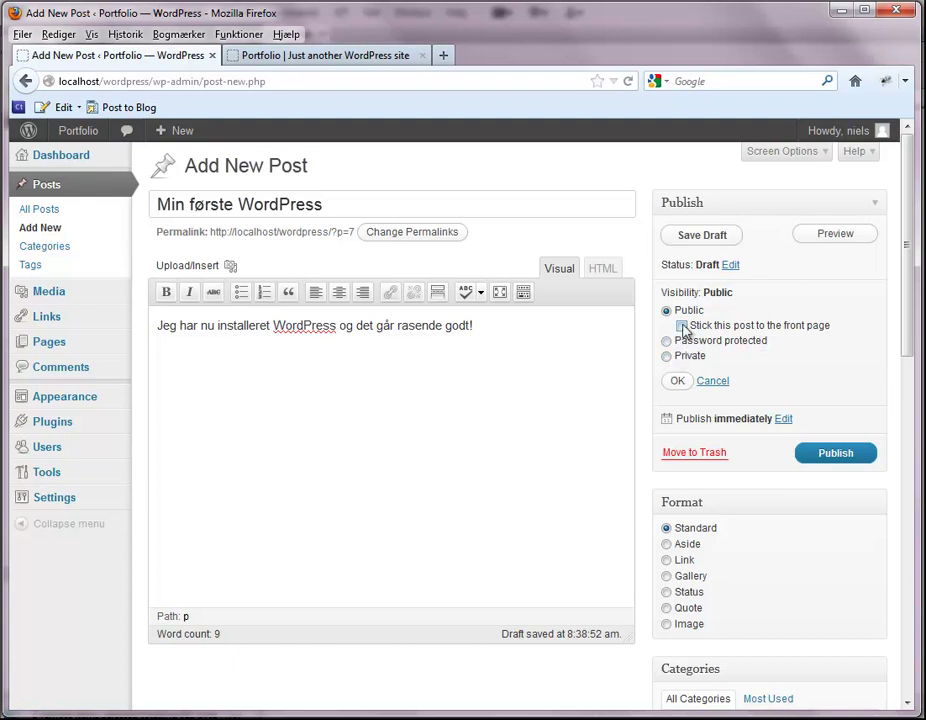
pyautogui.click(682, 326)
pyautogui.click(712, 386)
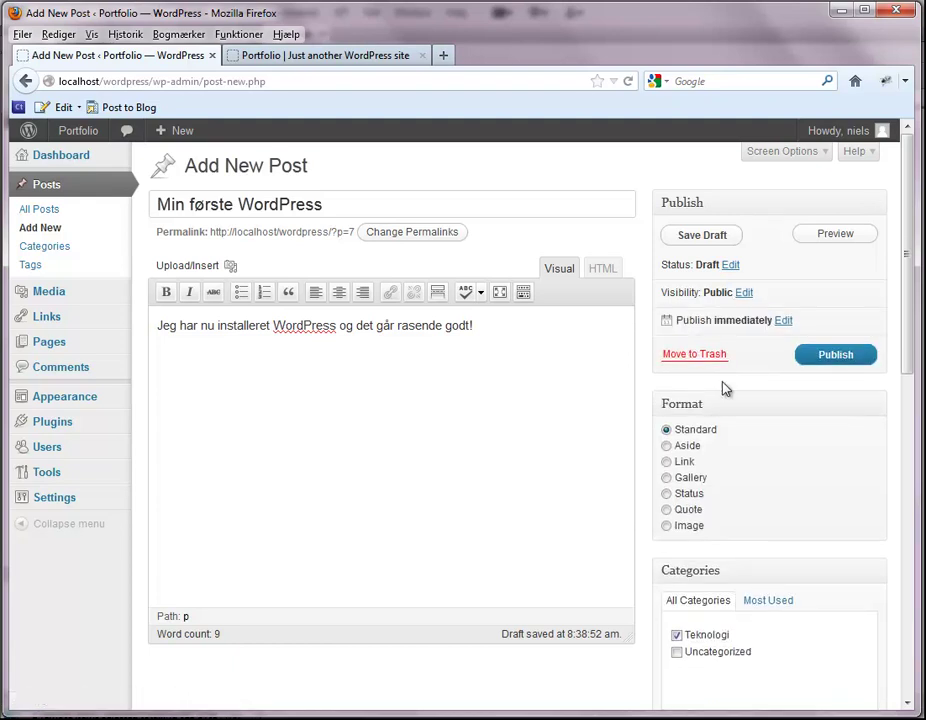
pyautogui.click(784, 321)
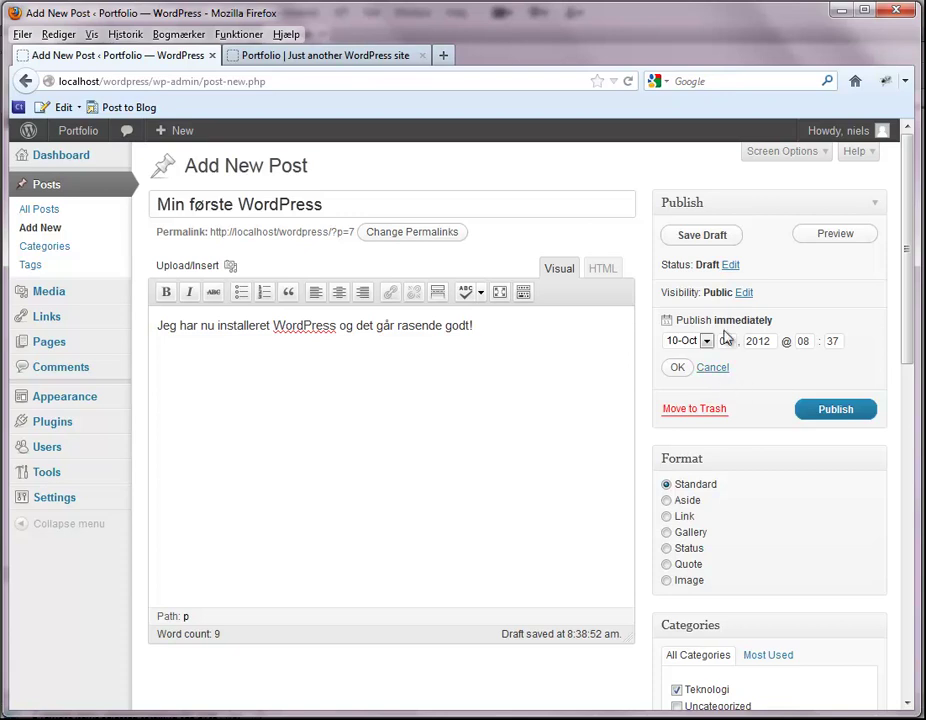
pyautogui.click(712, 369)
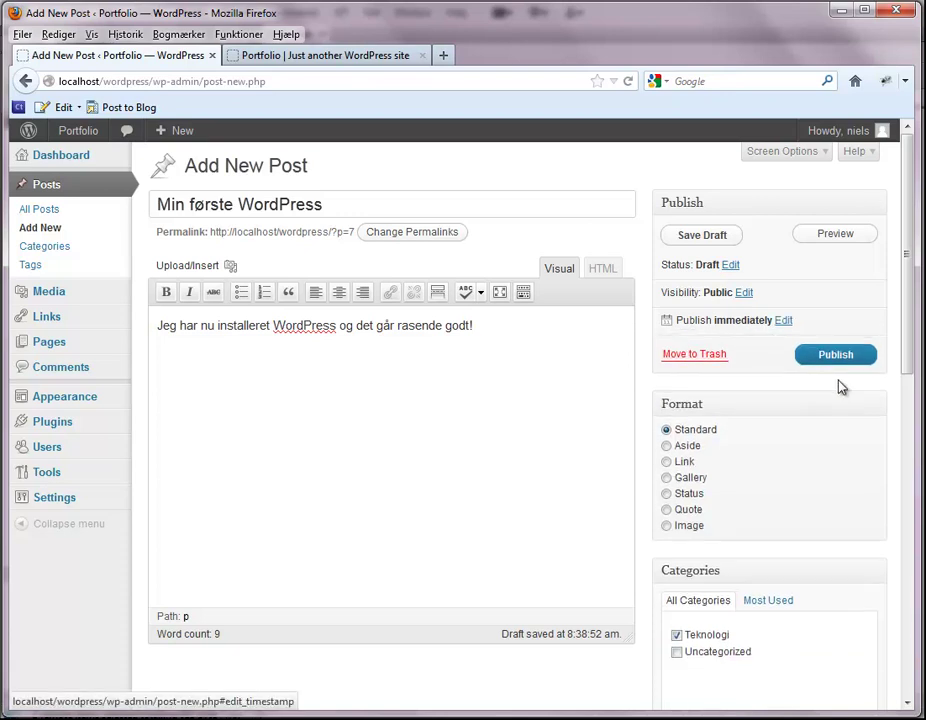
# Publish the post and reload the Portfolio site's front page.
pyautogui.click(836, 355)
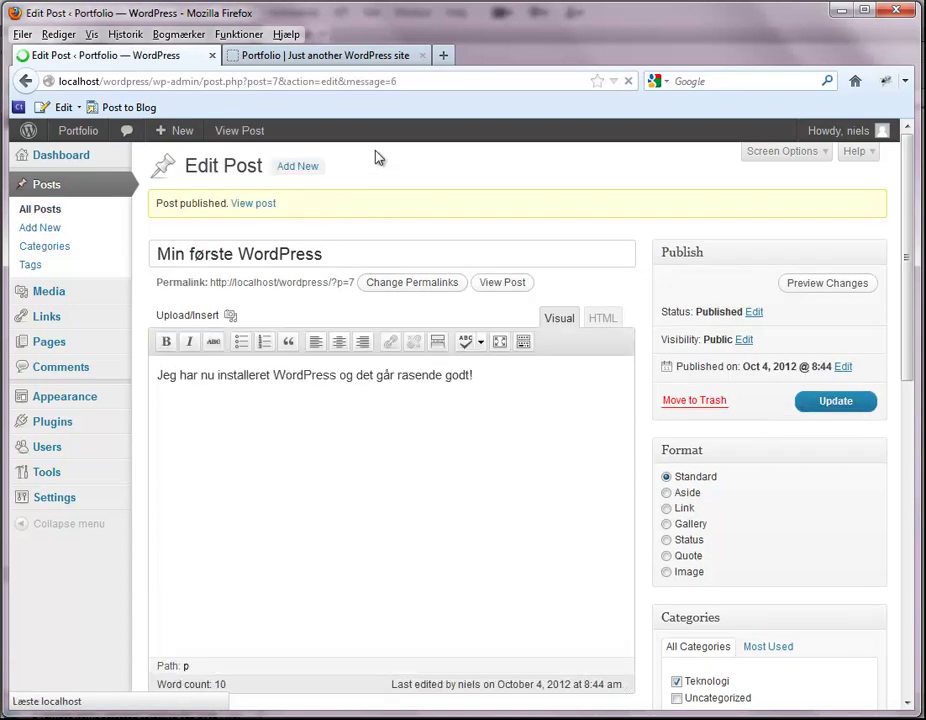
pyautogui.click(341, 57)
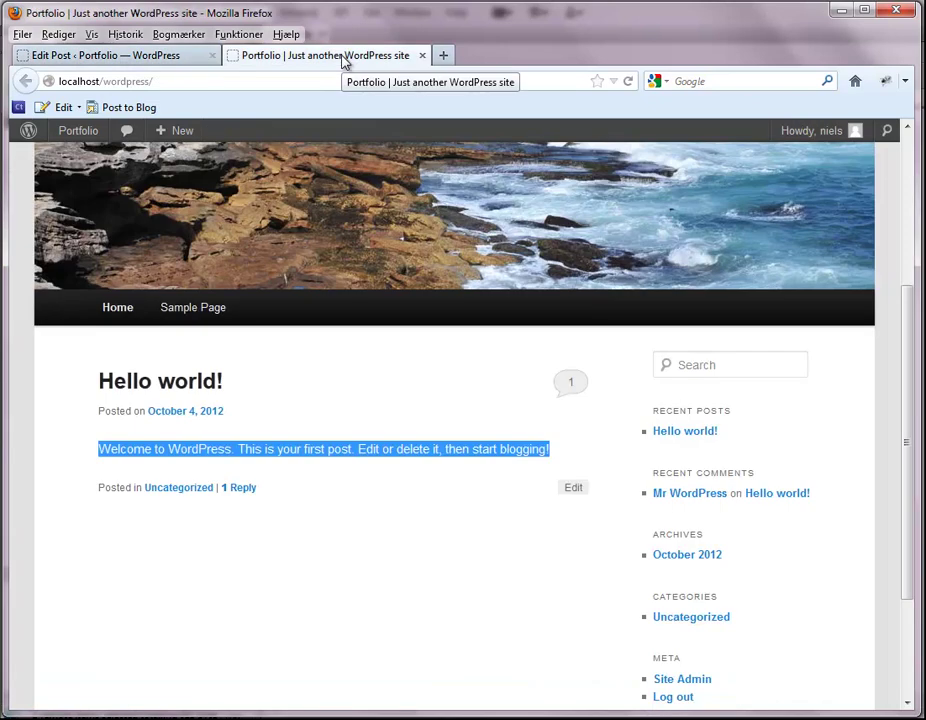
pyautogui.click(628, 81)
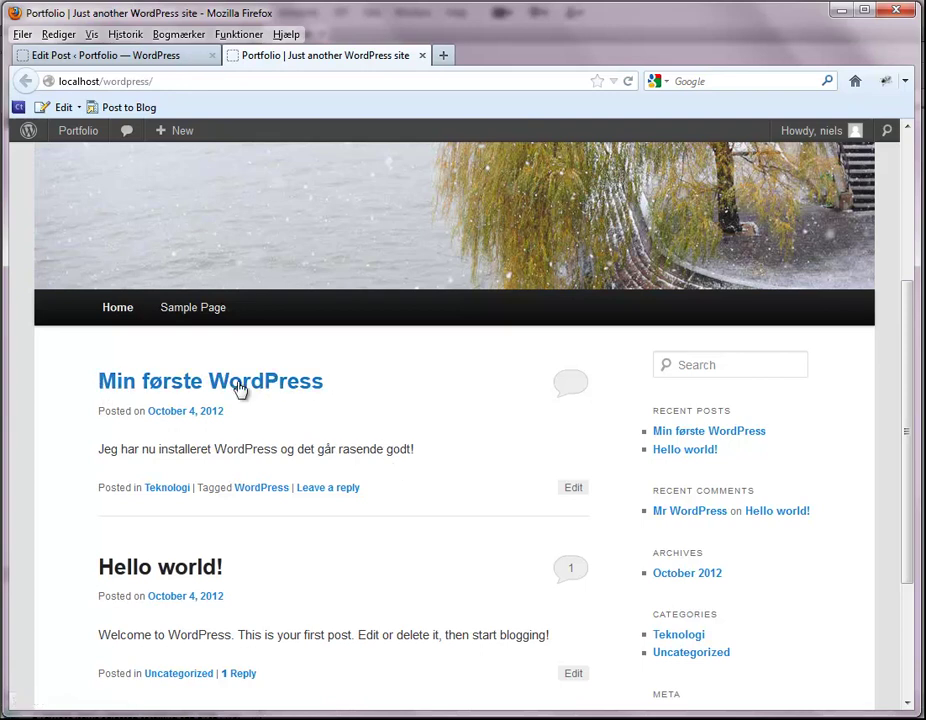
# Open the post "Min første WordPress" on the site and examine its header image, text, category and tag.
pyautogui.click(318, 378)
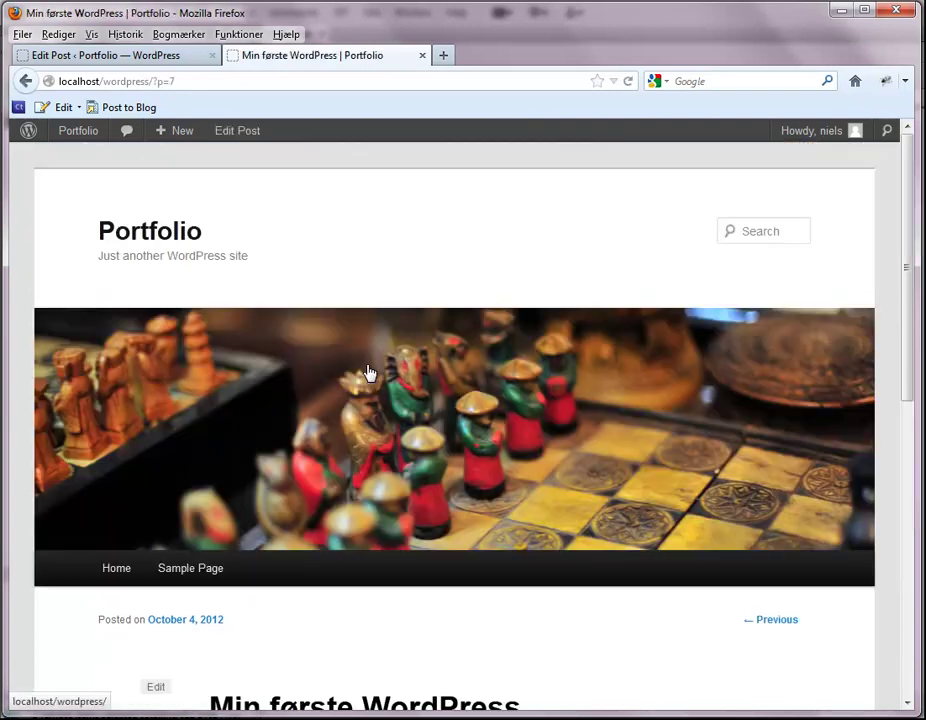
pyautogui.moveTo(910, 316); pyautogui.dragTo(876, 378)
pyautogui.moveTo(909, 420); pyautogui.dragTo(898, 471)
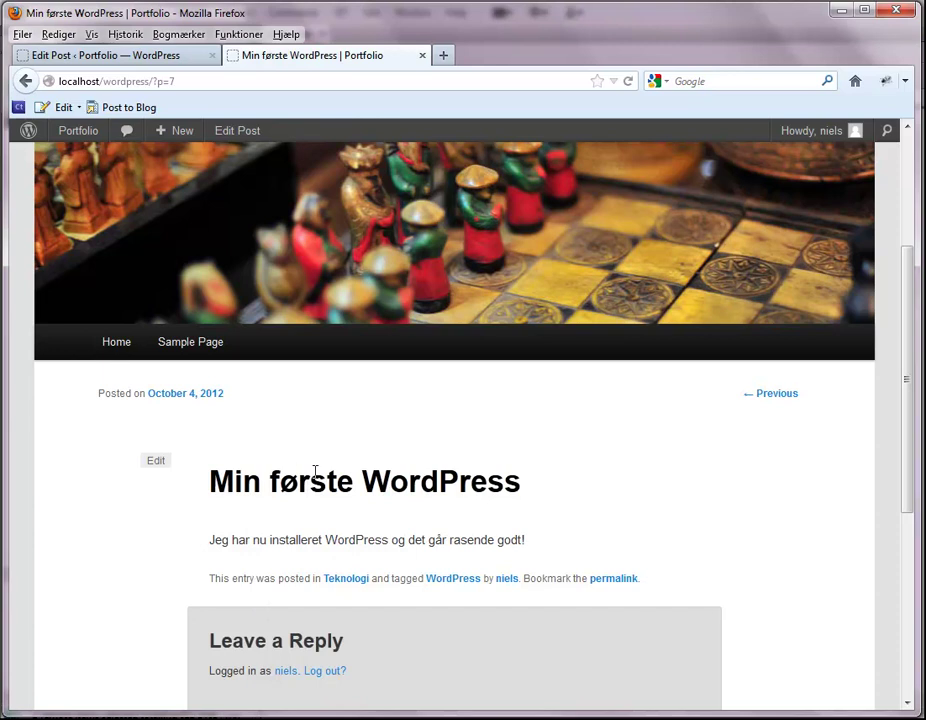
pyautogui.moveTo(909, 325); pyautogui.dragTo(911, 195)
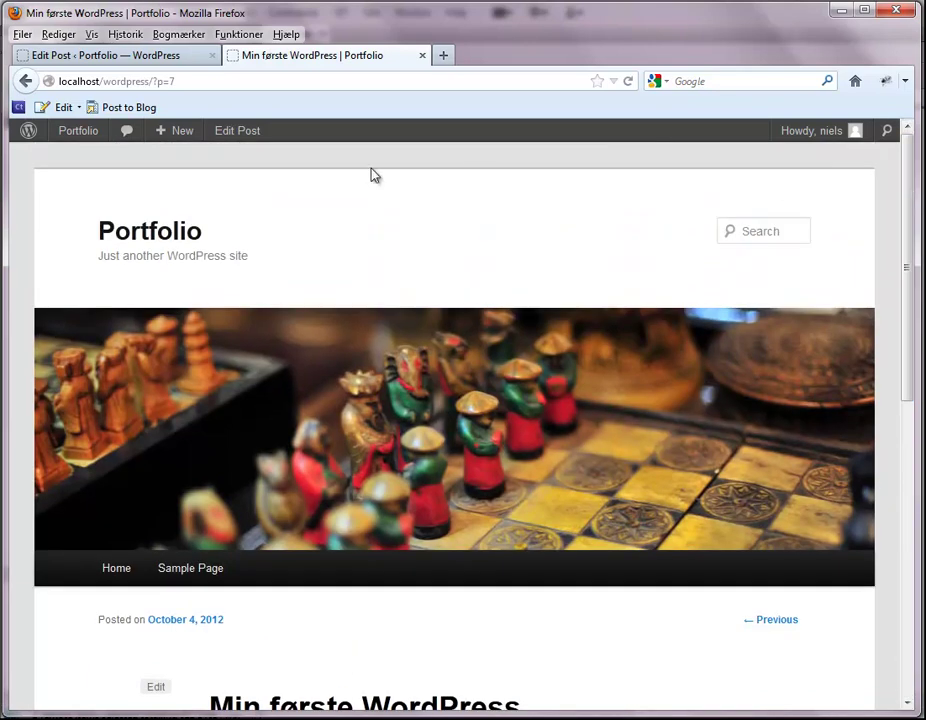
# Return to the post editor and enable the Discussion box in the screen options.
pyautogui.click(130, 57)
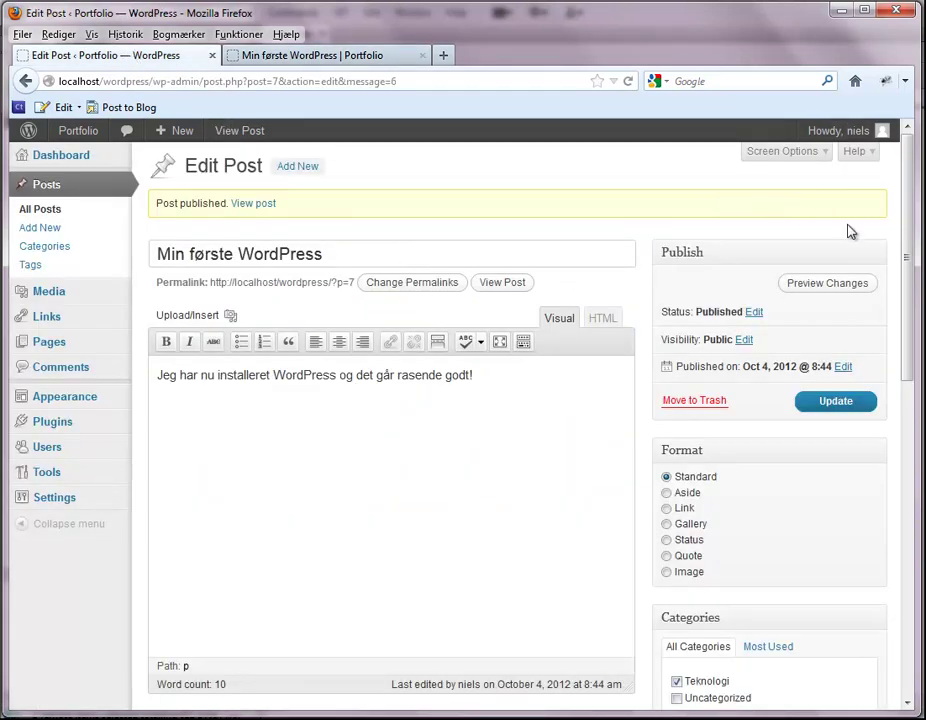
pyautogui.click(784, 156)
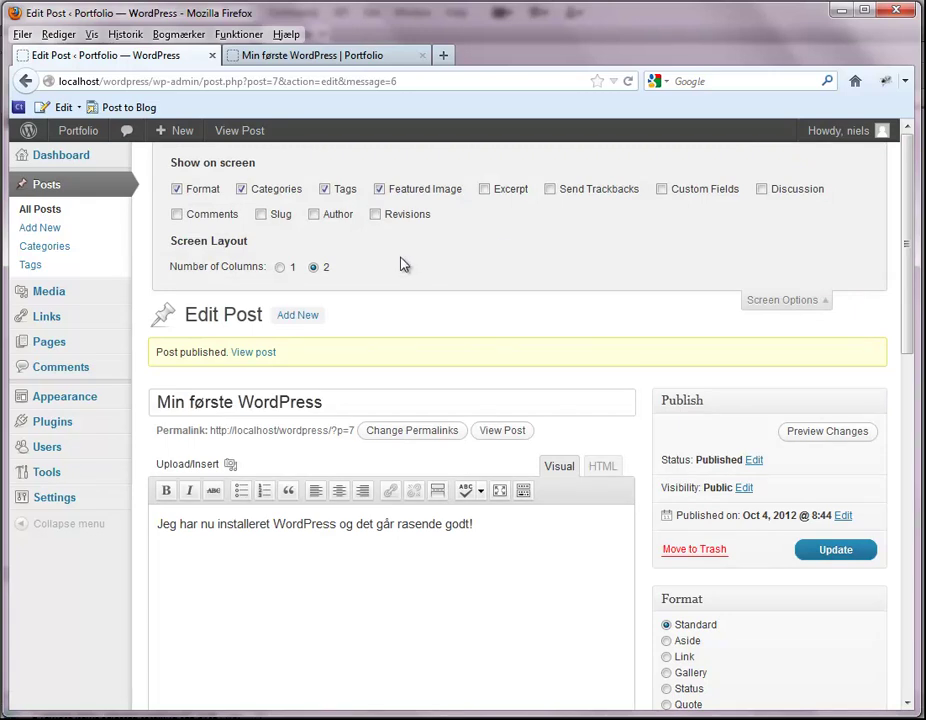
pyautogui.click(762, 190)
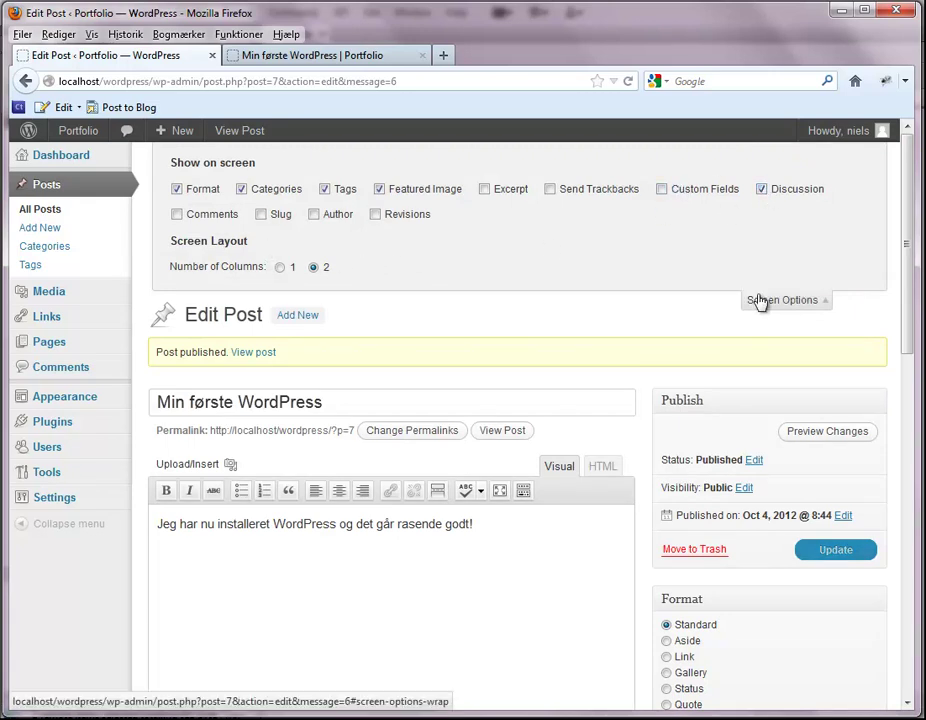
# Disallow comments and trackbacks and pingbacks for the post "Min første WordPress" and update it.
pyautogui.moveTo(903, 341); pyautogui.dragTo(885, 537)
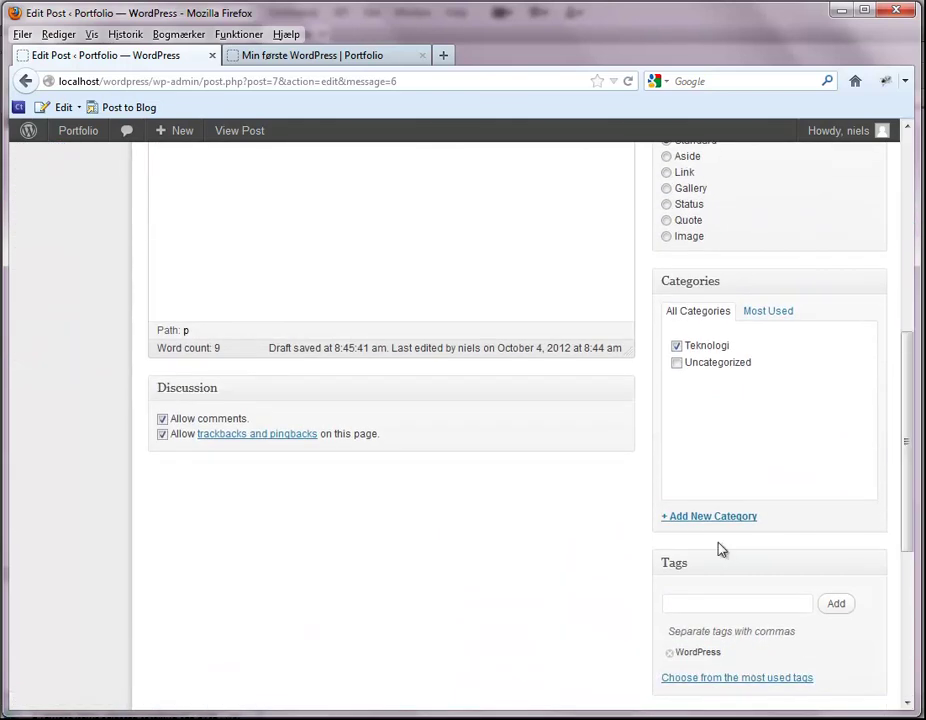
pyautogui.click(162, 420)
pyautogui.click(162, 435)
pyautogui.moveTo(909, 401); pyautogui.dragTo(897, 292)
pyautogui.scroll(2, 897, 292)
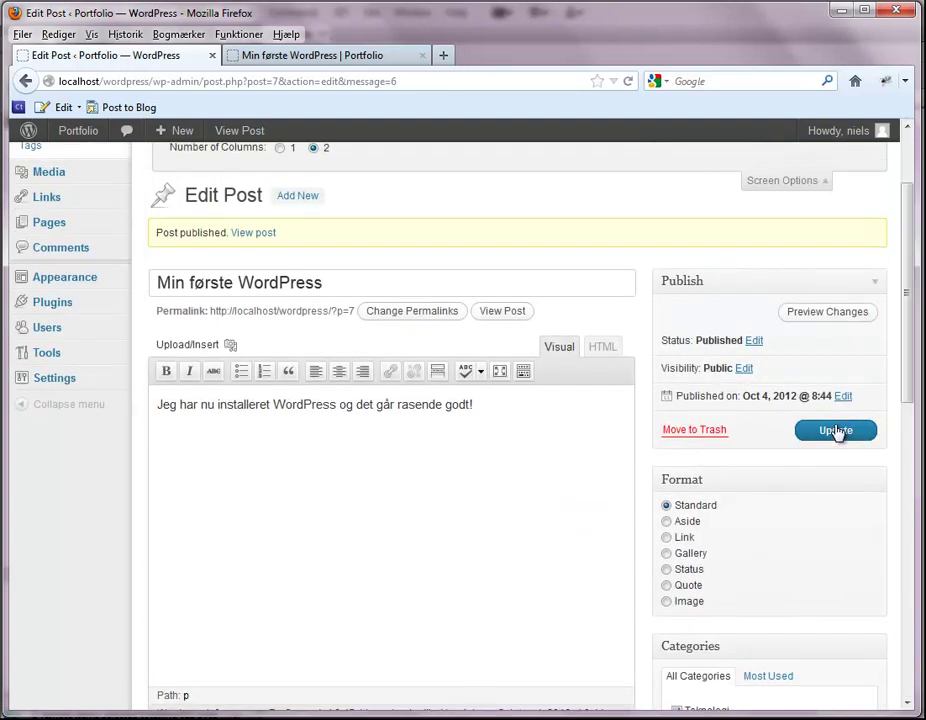
pyautogui.click(836, 431)
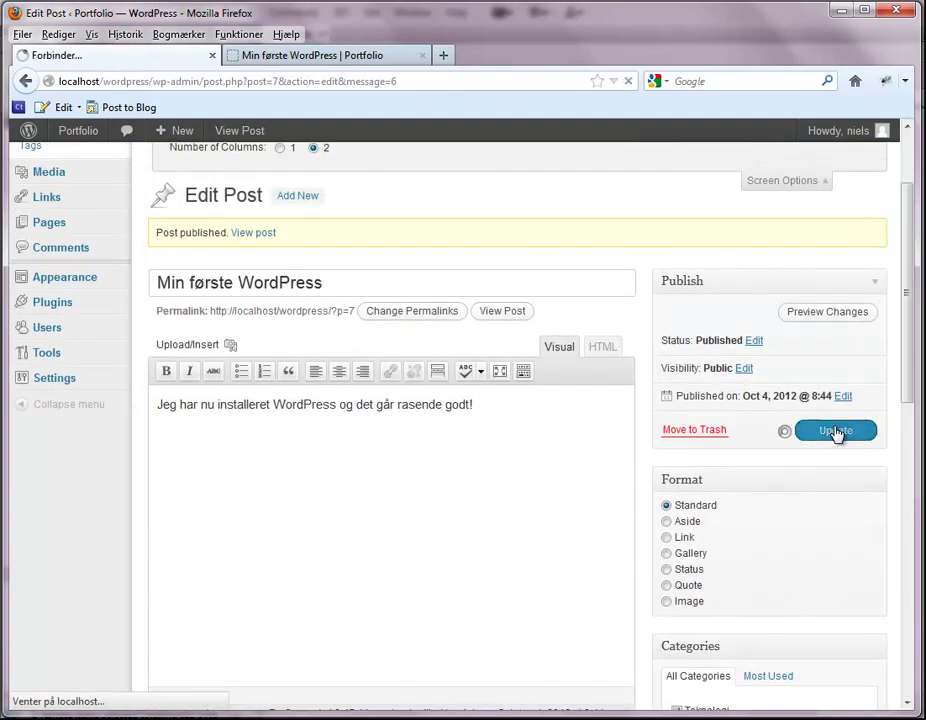
# Check the comment area below the published post on the site and recheck the post's Discussion options in the editor.
pyautogui.click(355, 57)
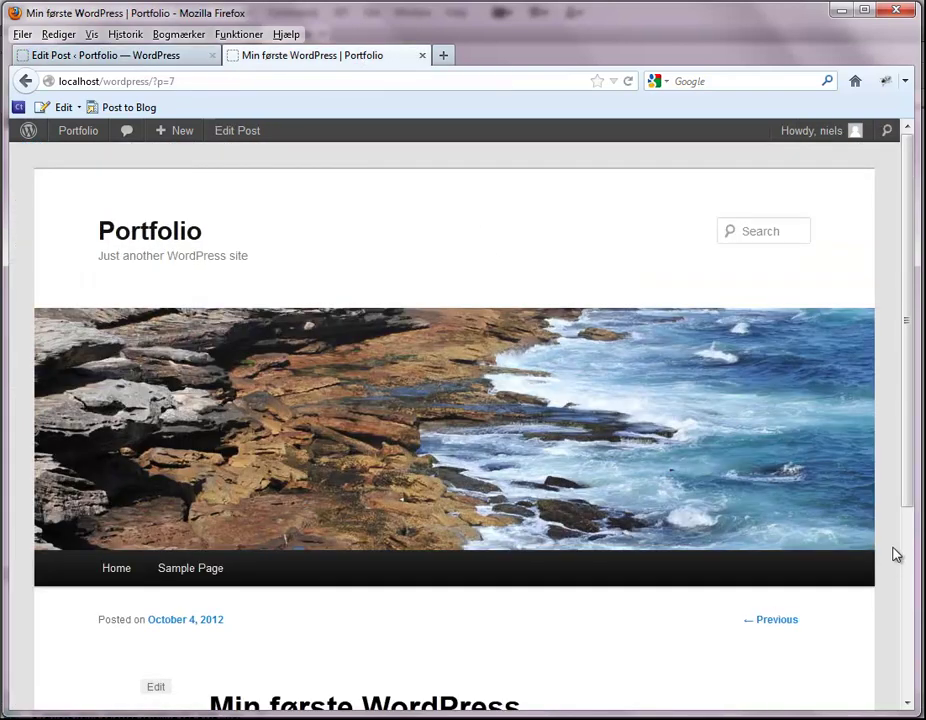
pyautogui.scroll(-5, 903, 572)
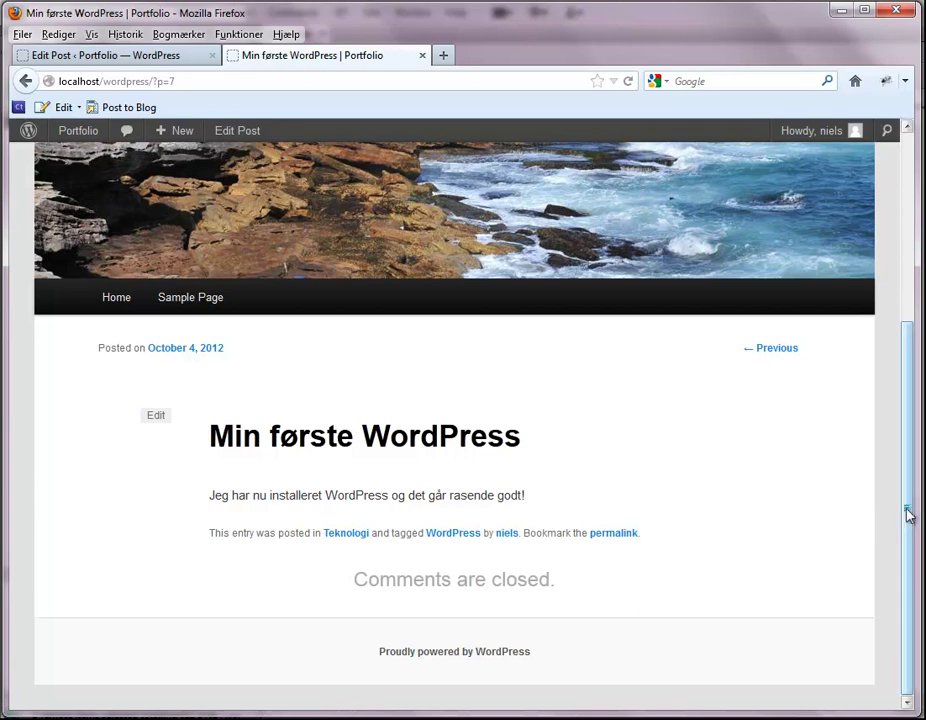
pyautogui.moveTo(907, 358); pyautogui.dragTo(905, 320)
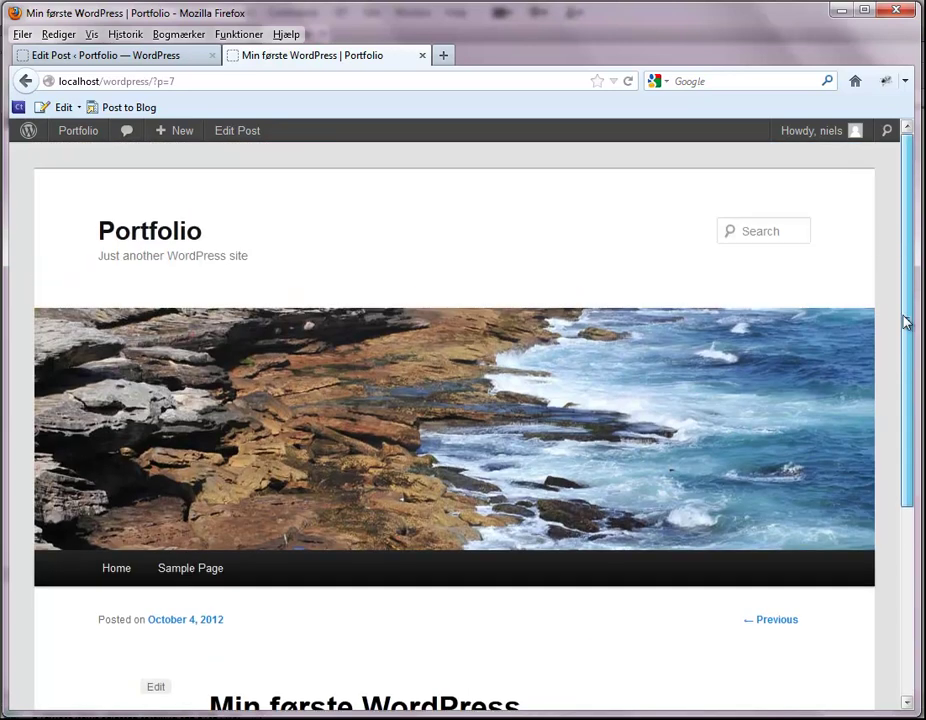
pyautogui.click(100, 55)
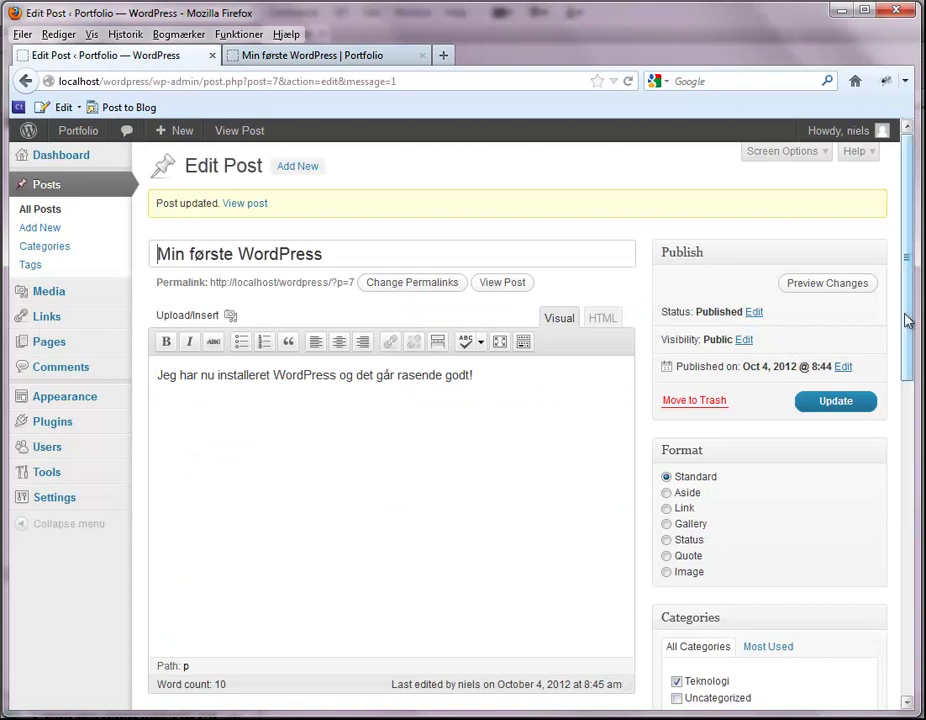
pyautogui.moveTo(905, 316); pyautogui.dragTo(891, 464)
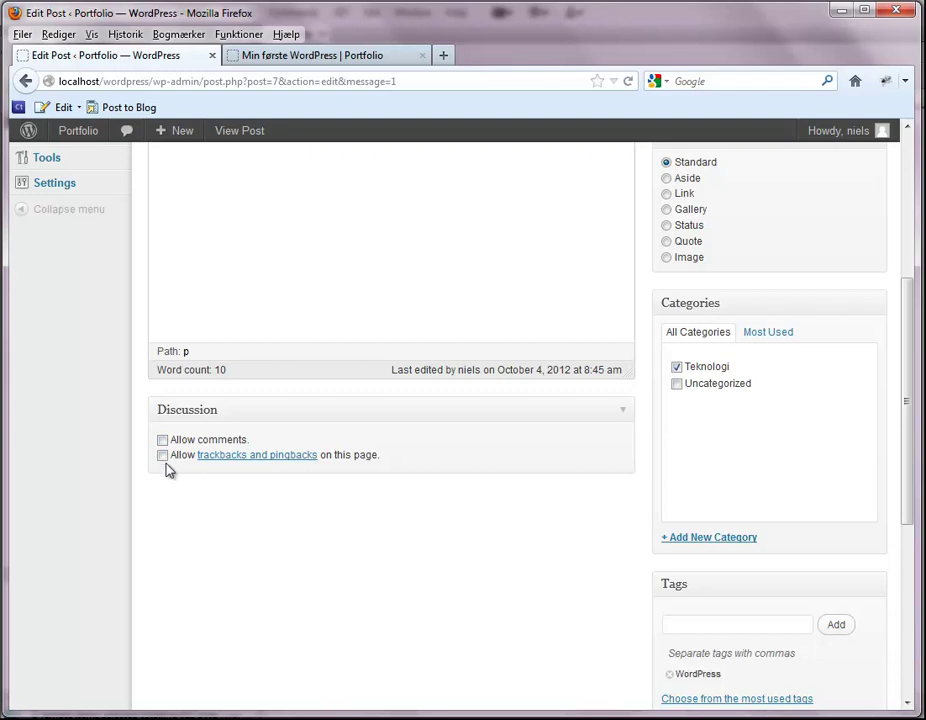
pyautogui.moveTo(912, 423); pyautogui.dragTo(903, 285)
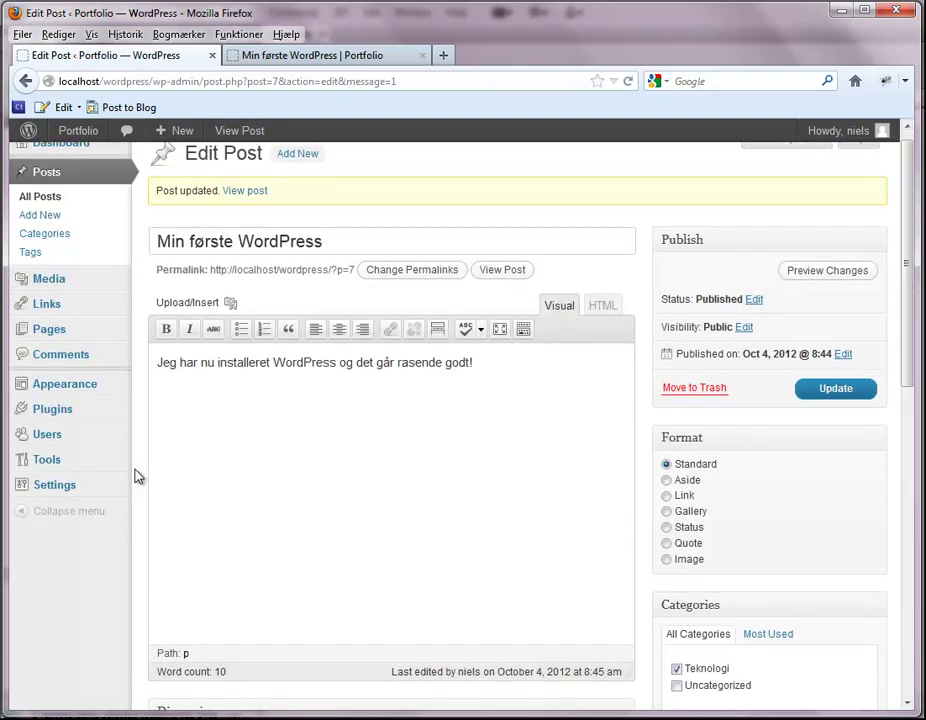
# In the site's Discussion settings, disable people posting comments on new articles and save the changes.
pyautogui.moveTo(91, 484)
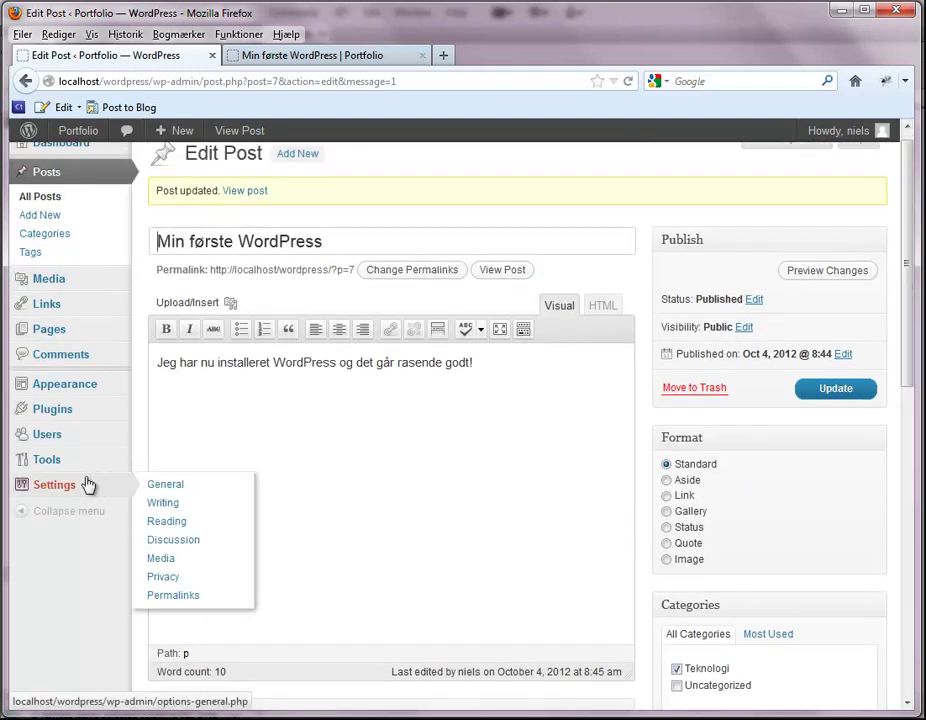
pyautogui.click(173, 541)
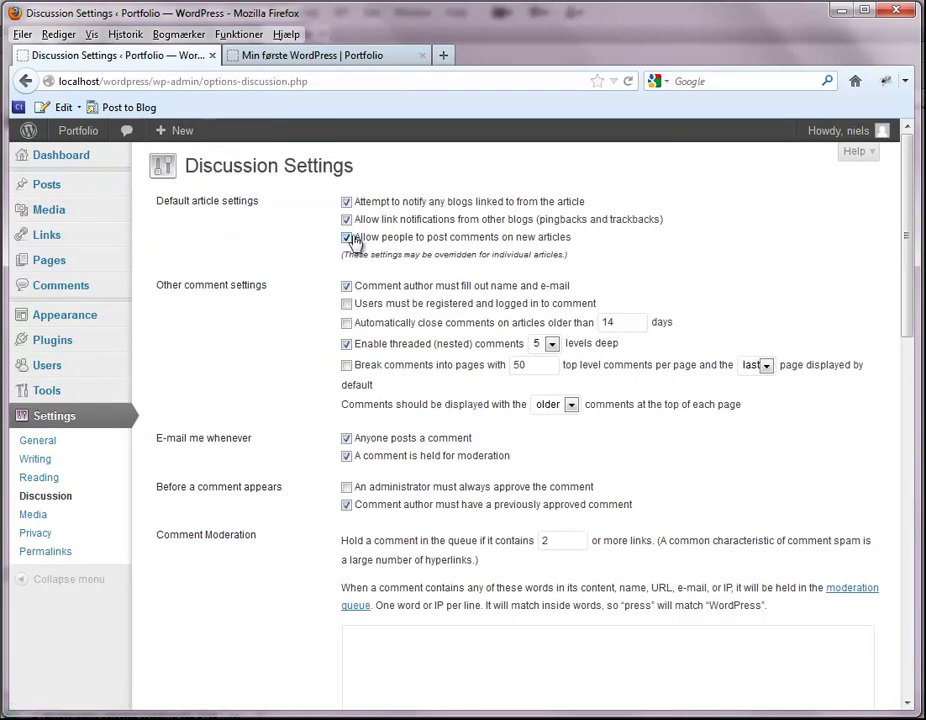
pyautogui.click(346, 237)
pyautogui.click(346, 237)
pyautogui.click(346, 237)
pyautogui.click(346, 237)
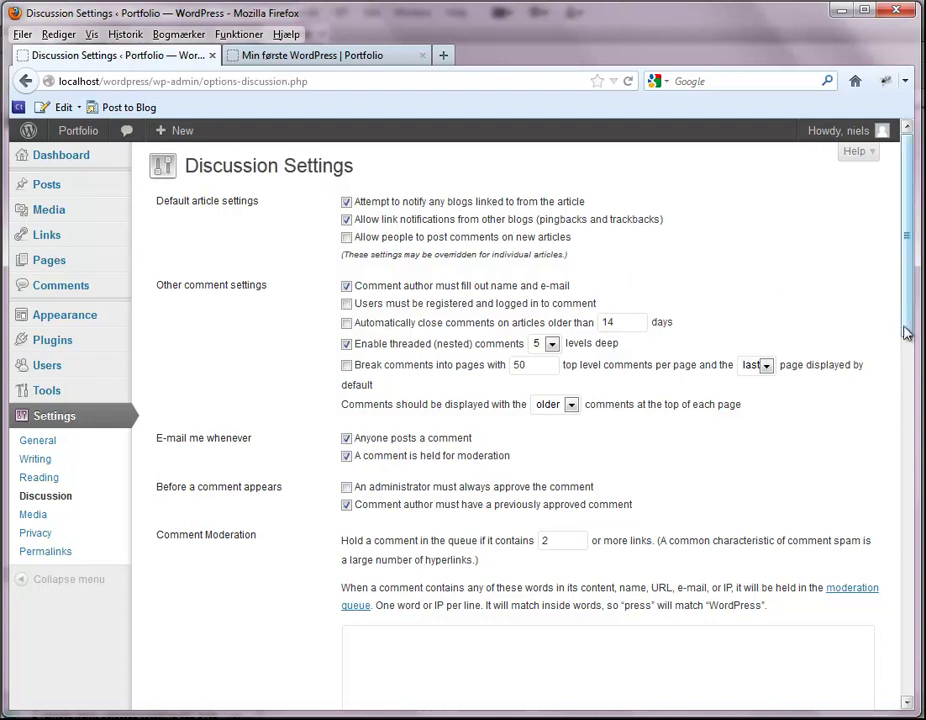
pyautogui.moveTo(907, 332); pyautogui.dragTo(891, 688)
pyautogui.click(206, 660)
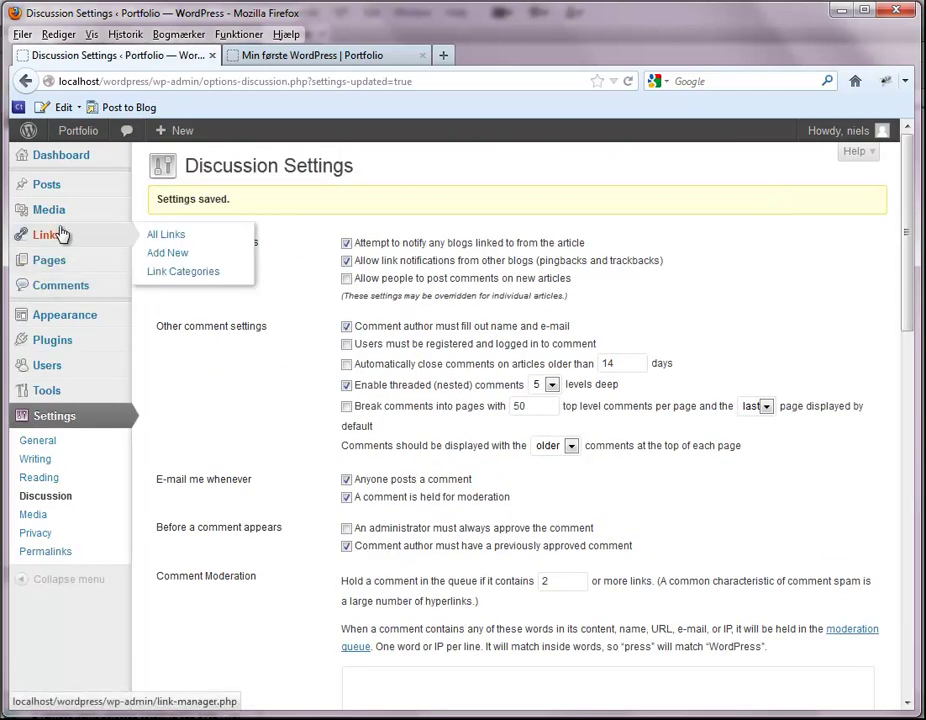
# Check the Discussion options of the existing post "Hello world!" and of a new blank post.
pyautogui.moveTo(58, 190)
pyautogui.click(172, 188)
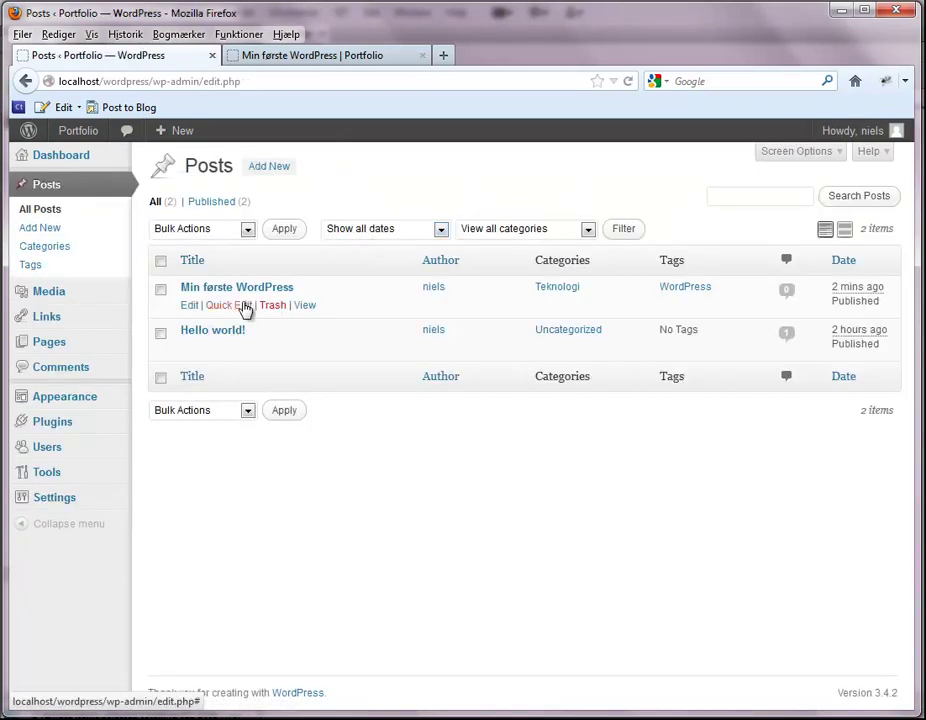
pyautogui.click(222, 338)
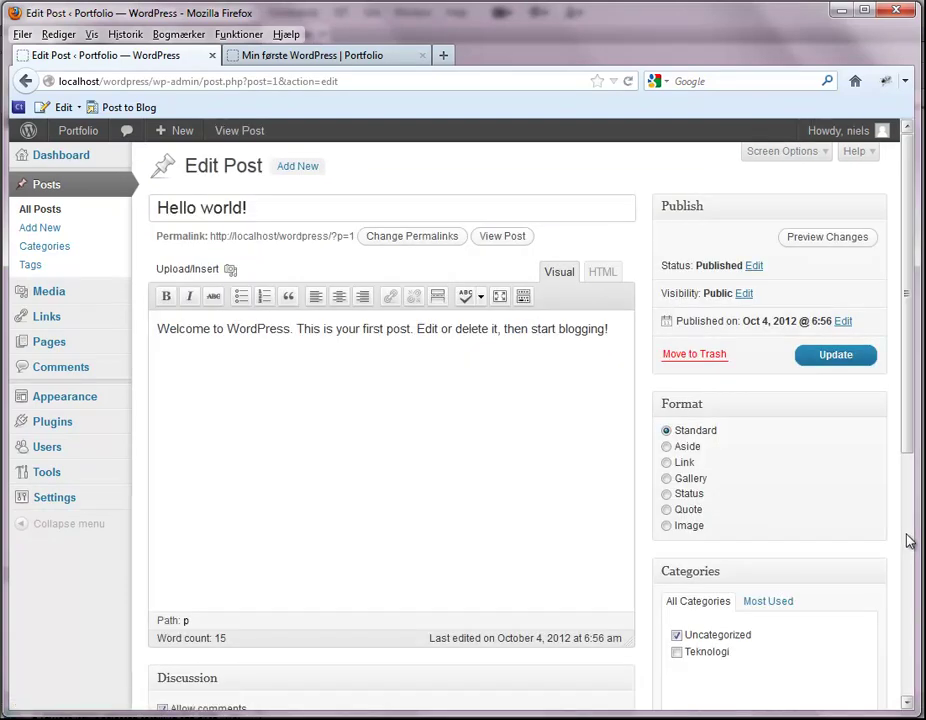
pyautogui.scroll(-5, 907, 535)
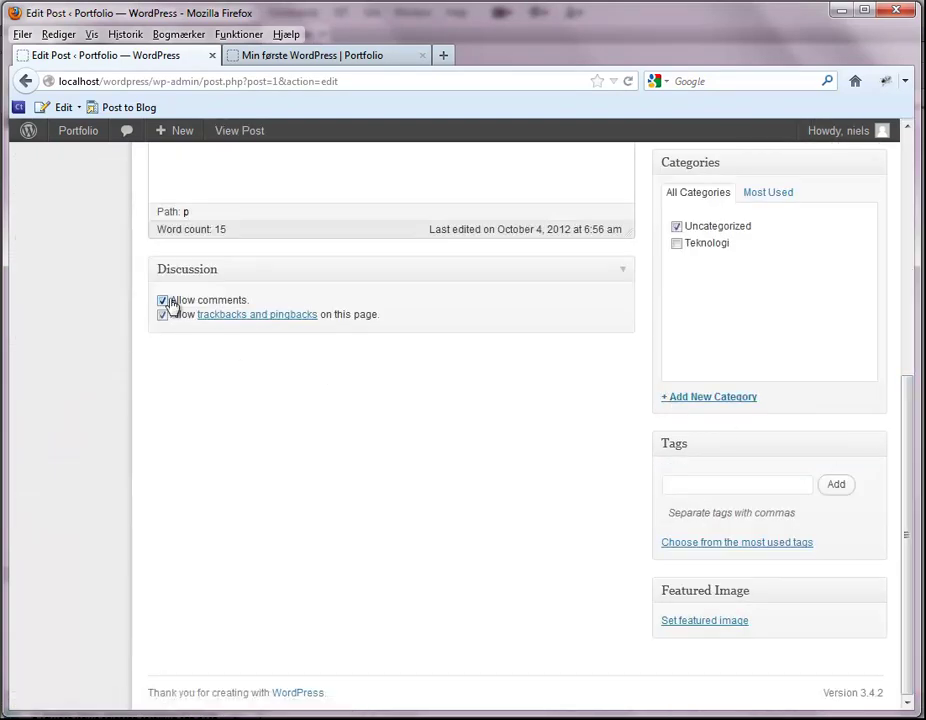
pyautogui.click(907, 258)
pyautogui.click(56, 229)
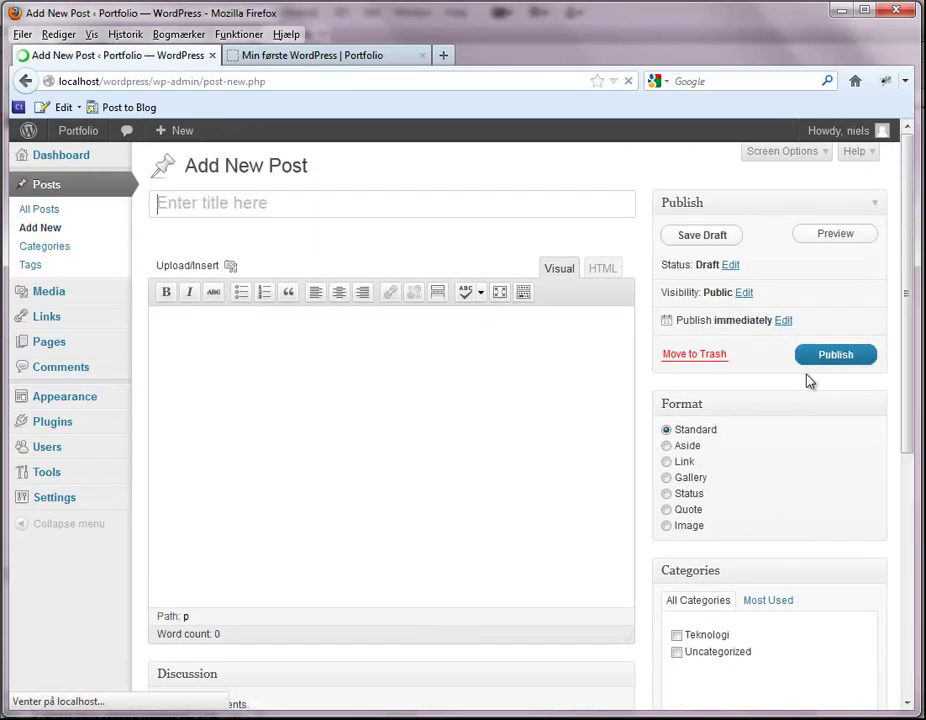
pyautogui.moveTo(905, 407); pyautogui.dragTo(910, 472)
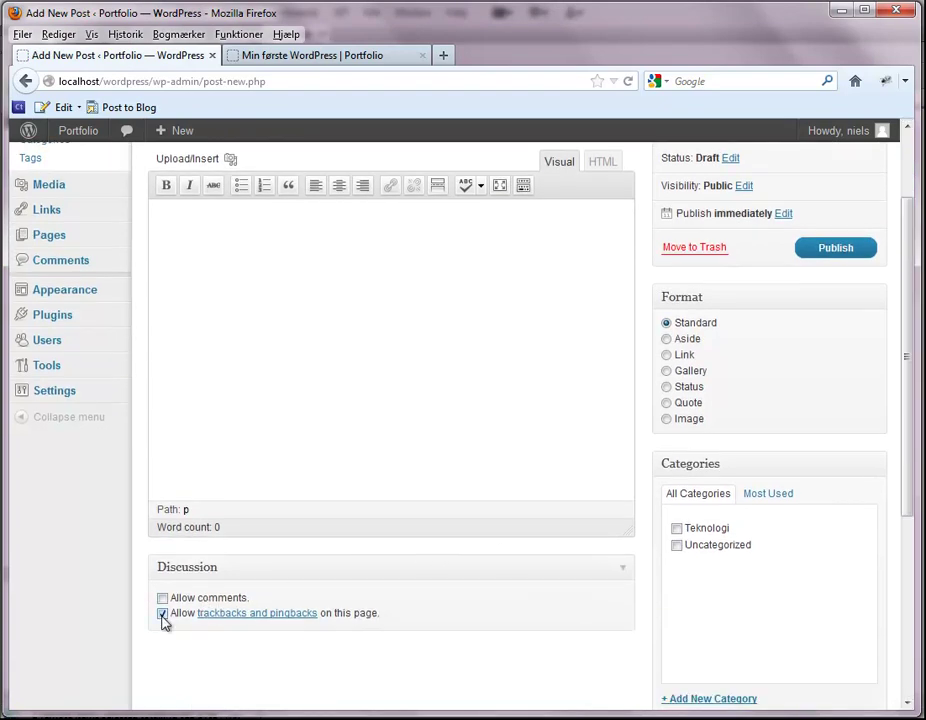
# In the Discussion settings, disable notifying linked blogs and link notifications from other blogs, and save the changes.
pyautogui.moveTo(81, 406)
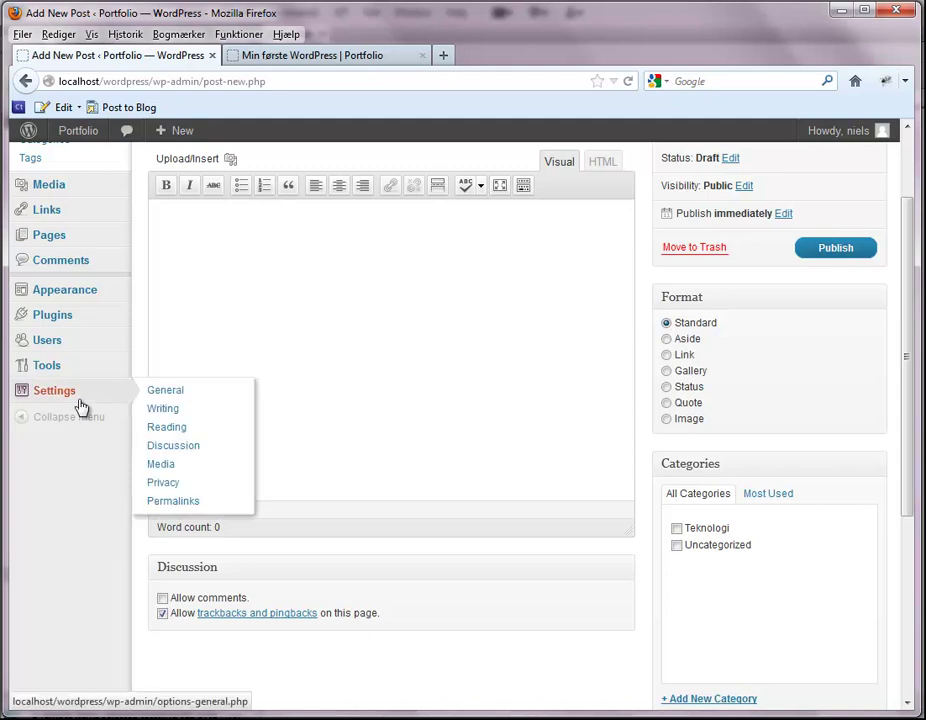
pyautogui.click(165, 444)
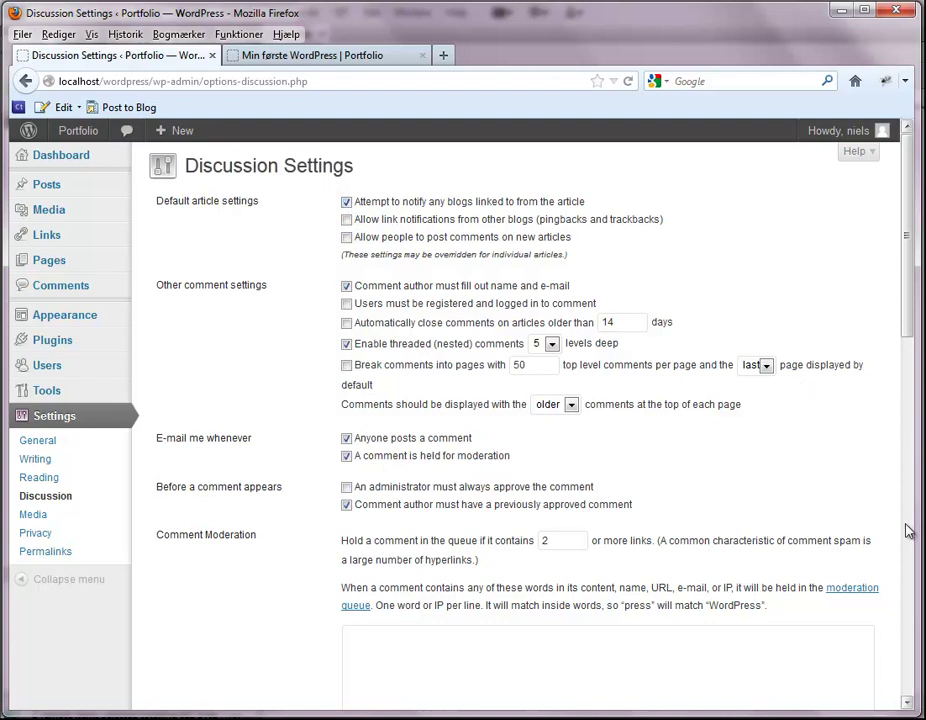
pyautogui.click(347, 203)
pyautogui.click(905, 635)
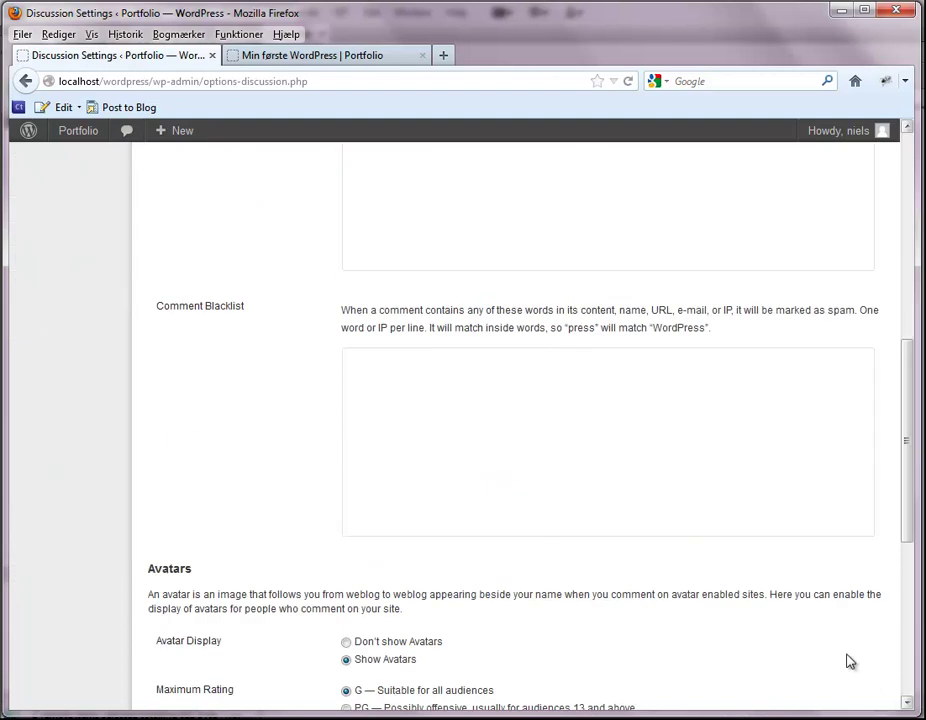
pyautogui.click(909, 676)
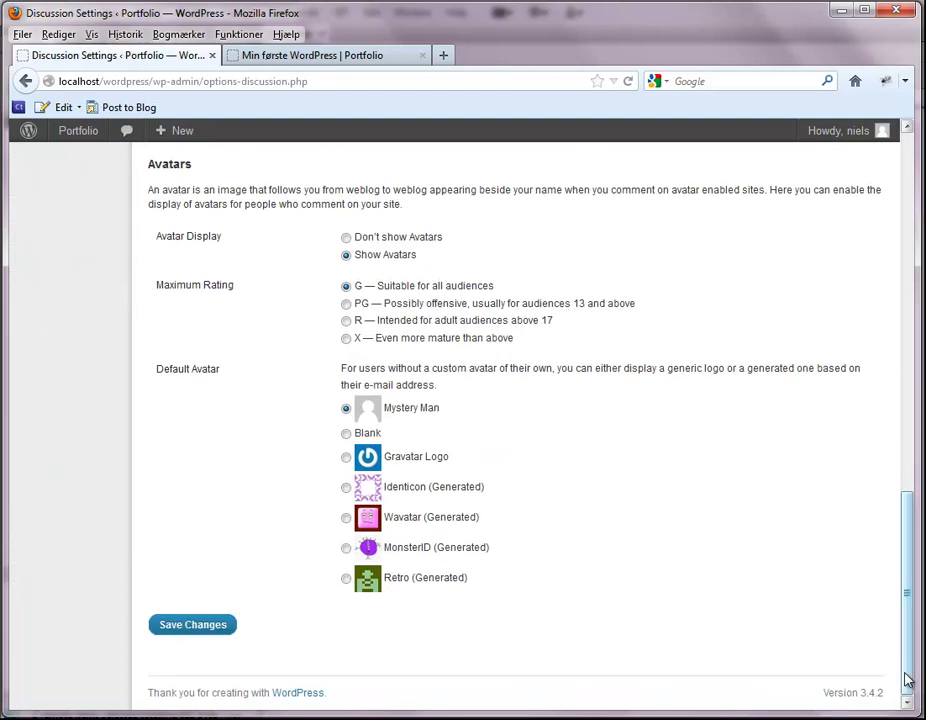
pyautogui.click(201, 630)
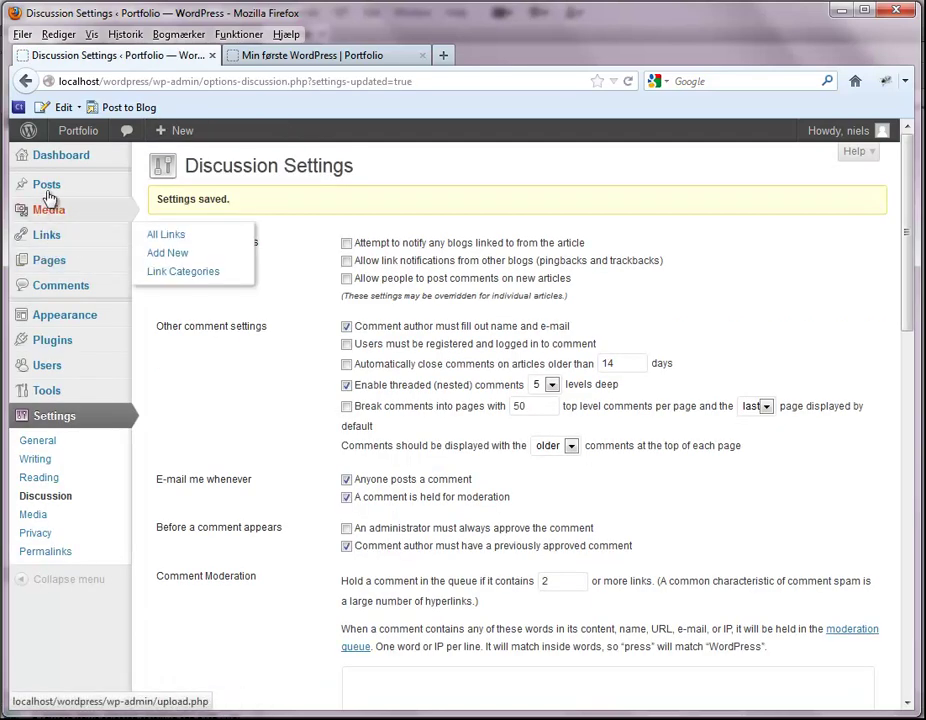
# Start a new post, check its Discussion options and allow comments for this post only.
pyautogui.moveTo(48, 186)
pyautogui.click(170, 203)
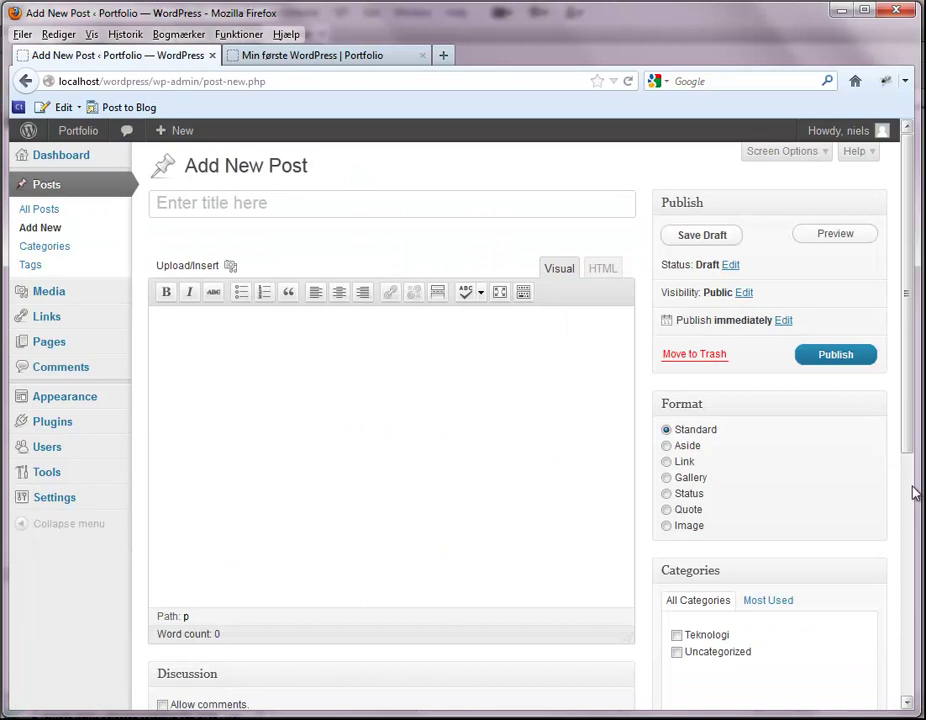
pyautogui.click(915, 488)
pyautogui.moveTo(910, 480); pyautogui.dragTo(903, 347)
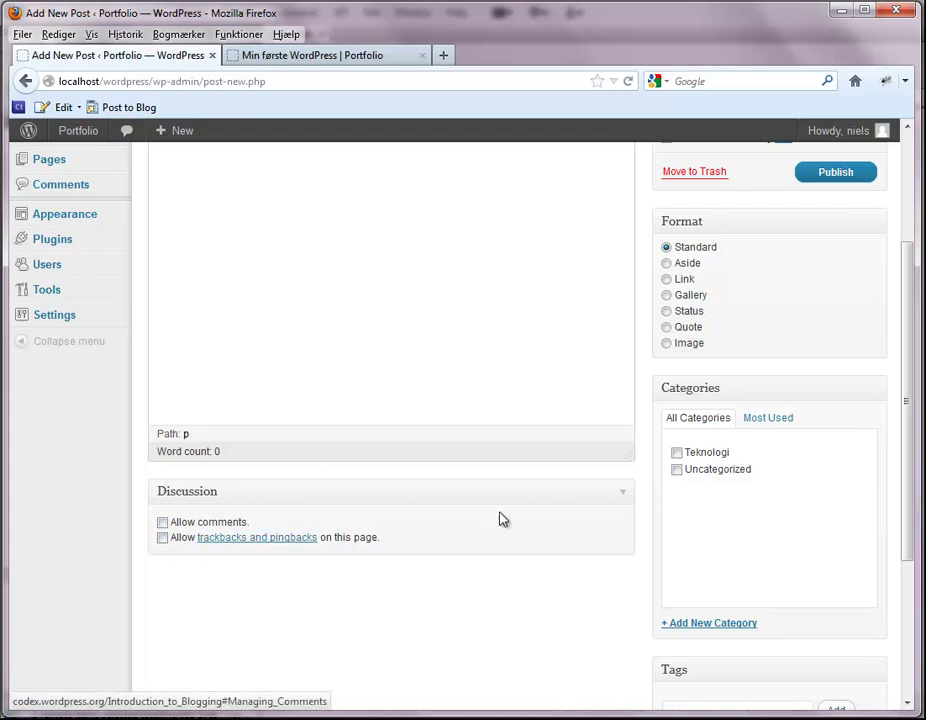
pyautogui.moveTo(907, 316); pyautogui.dragTo(912, 268)
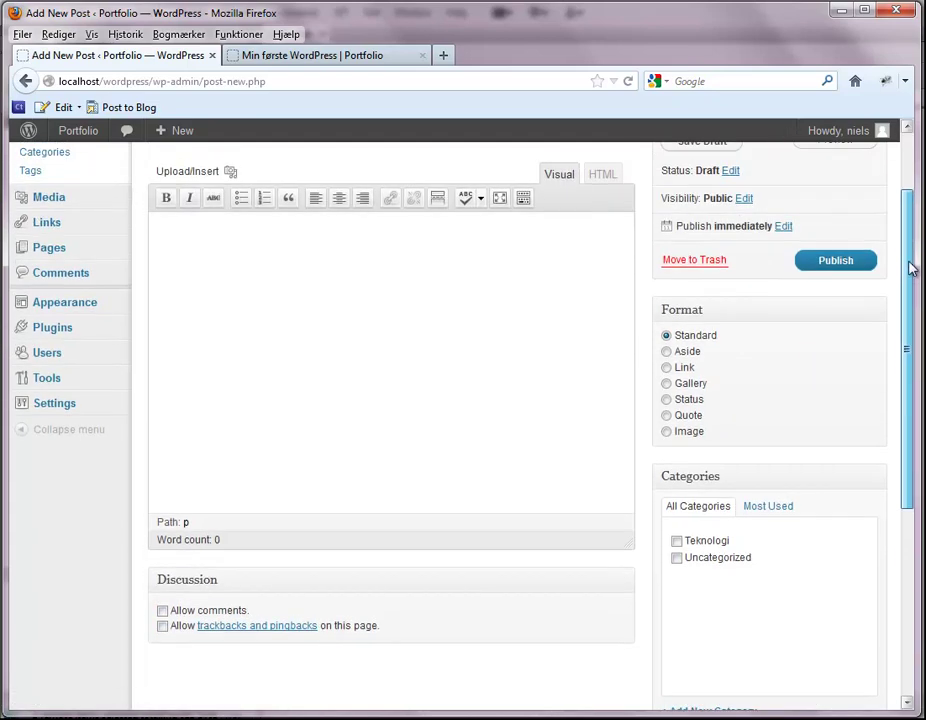
pyautogui.click(162, 610)
pyautogui.moveTo(905, 310); pyautogui.dragTo(901, 279)
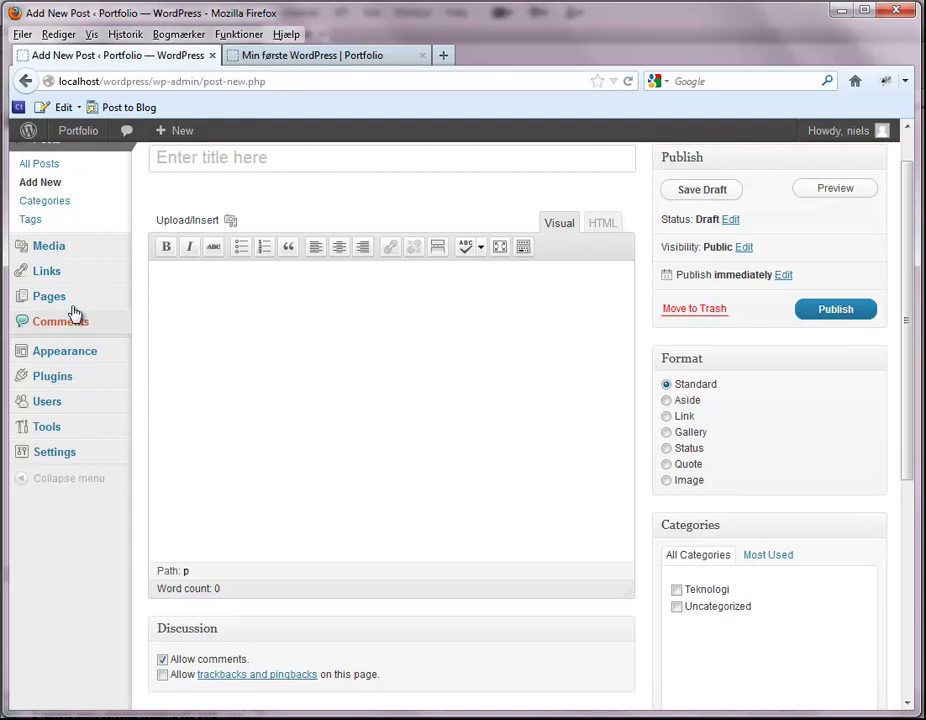
# Create a new page titled "Portfolio" with the text "Dette er bare en del af alt det fantastiske jeg kan...".
pyautogui.moveTo(68, 304)
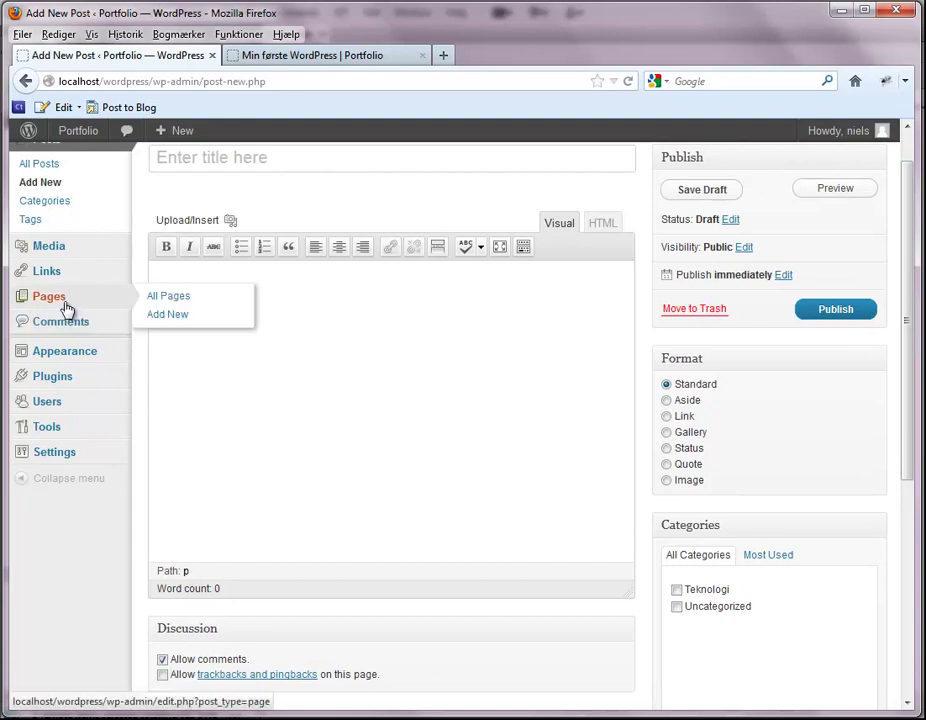
pyautogui.click(167, 316)
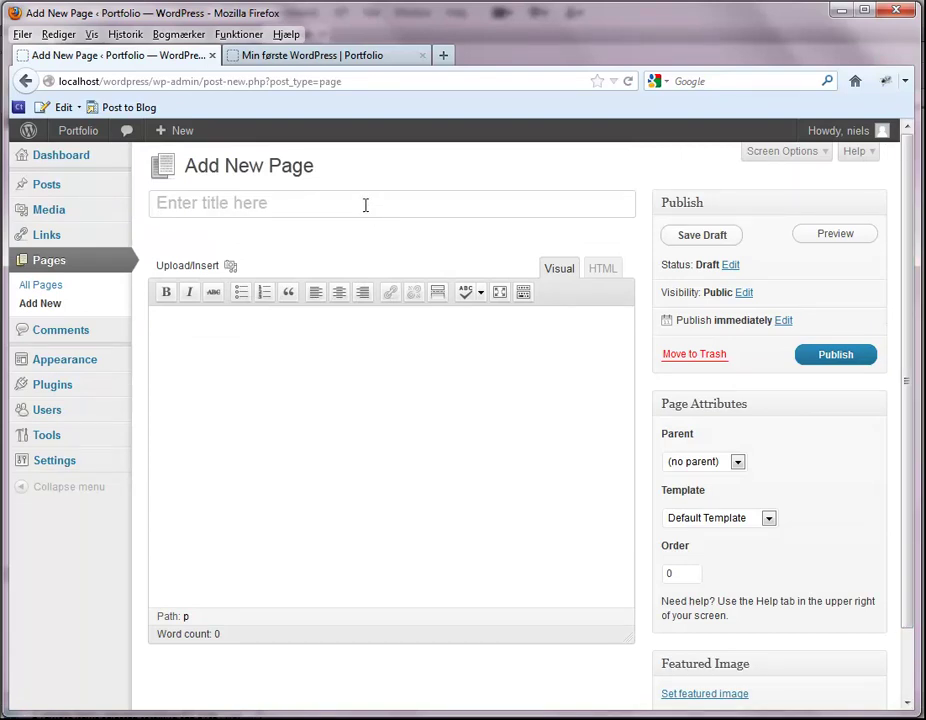
pyautogui.click(365, 204)
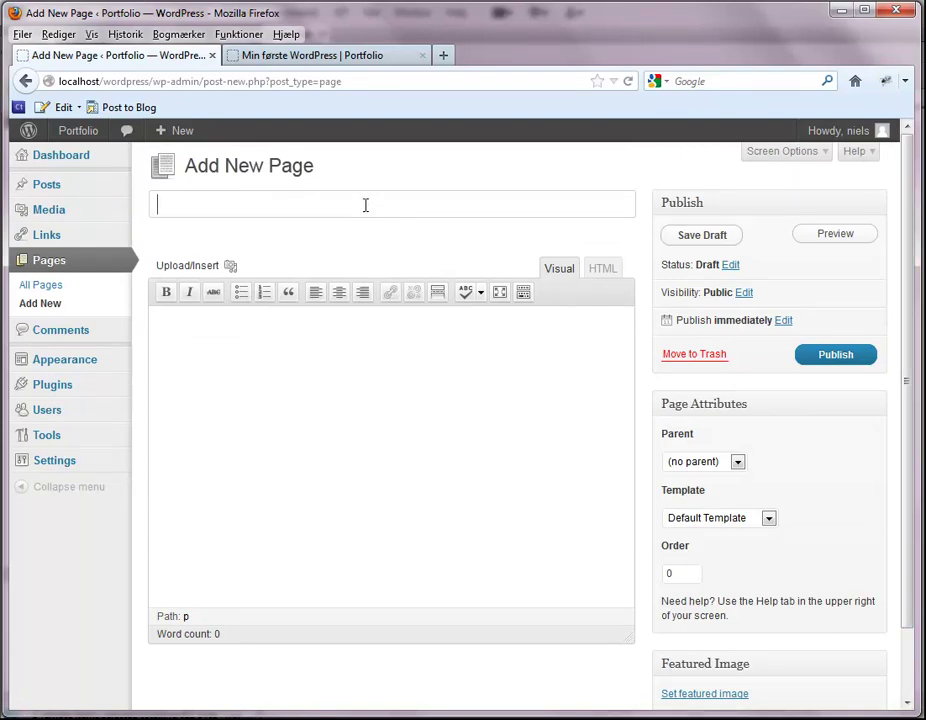
pyautogui.write('Portfolio')
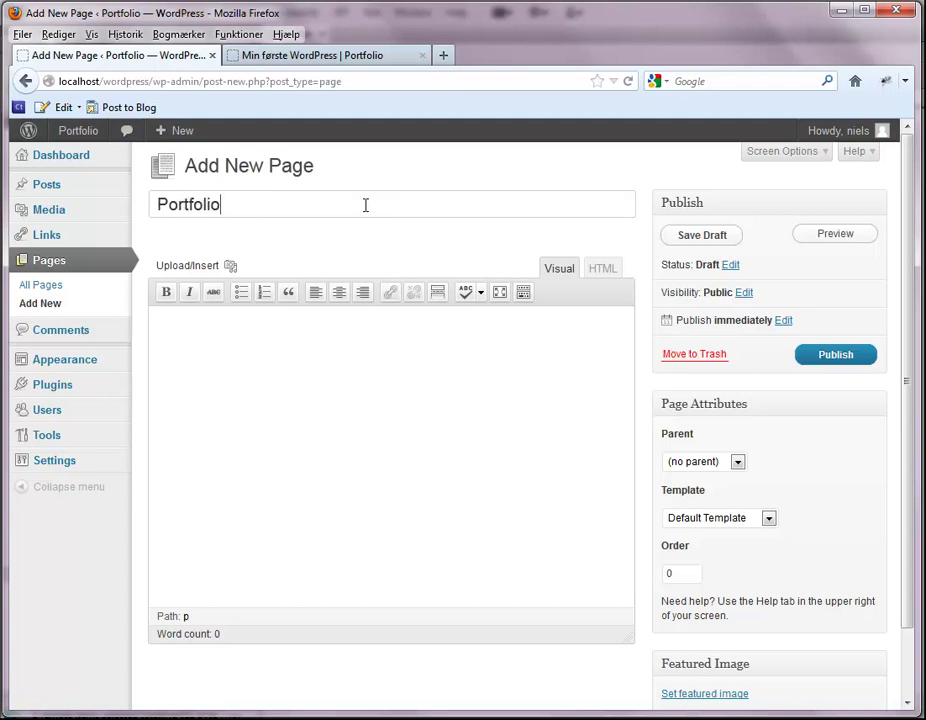
pyautogui.press('Tab')
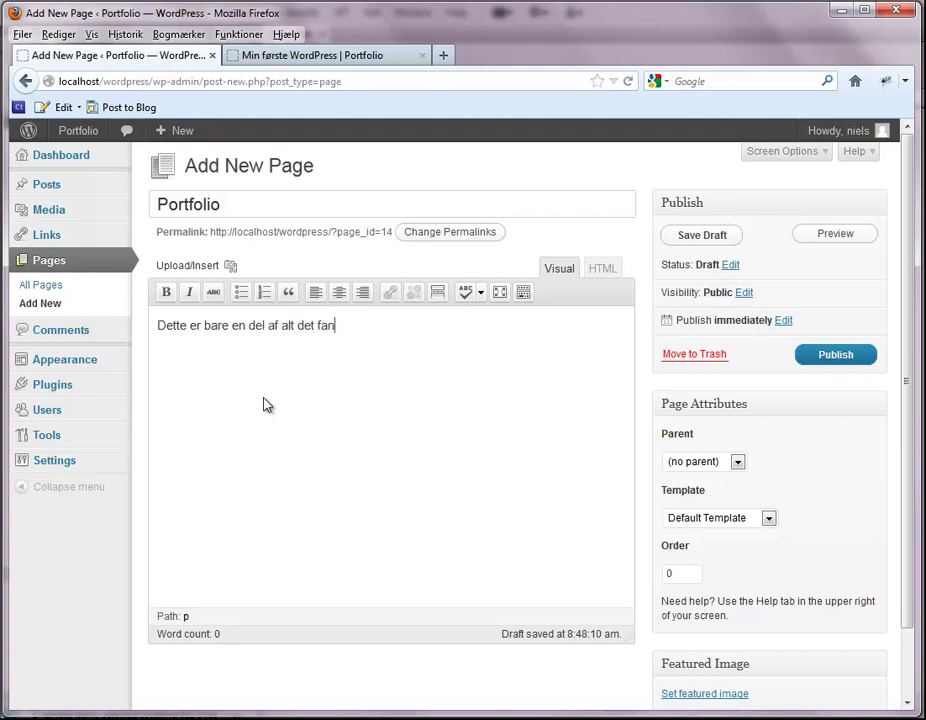
pyautogui.write('eg kan...')
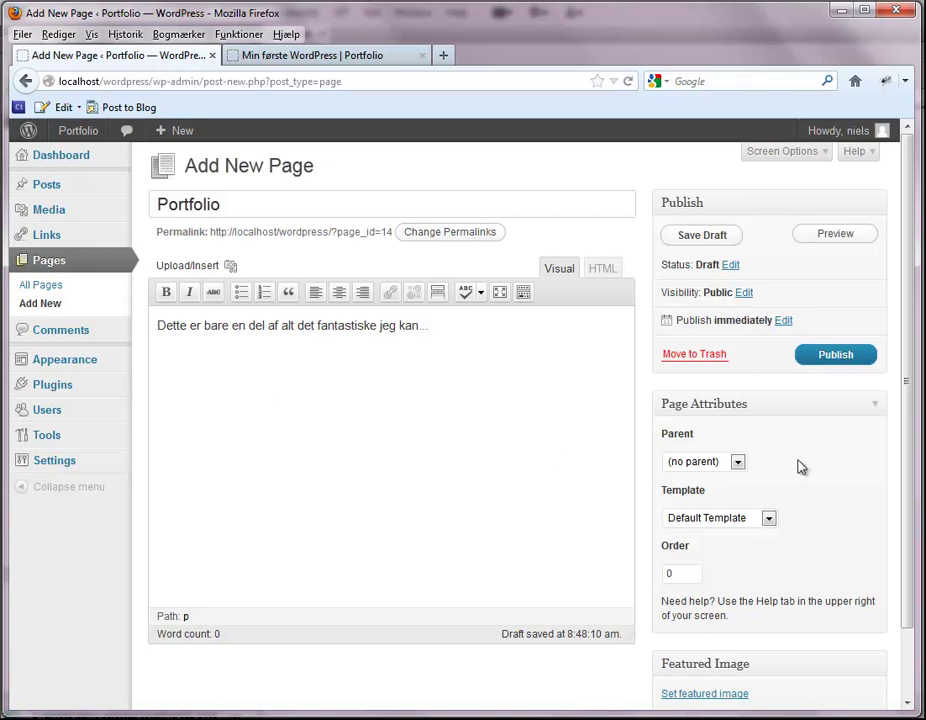
pyautogui.moveTo(910, 473); pyautogui.dragTo(910, 511)
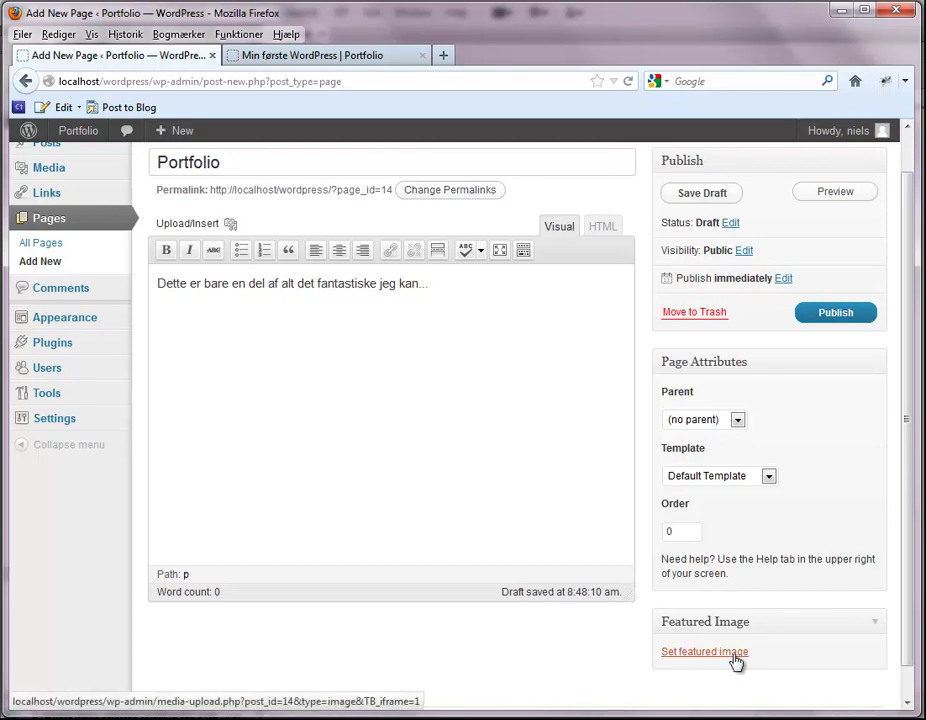
pyautogui.moveTo(912, 512); pyautogui.dragTo(909, 486)
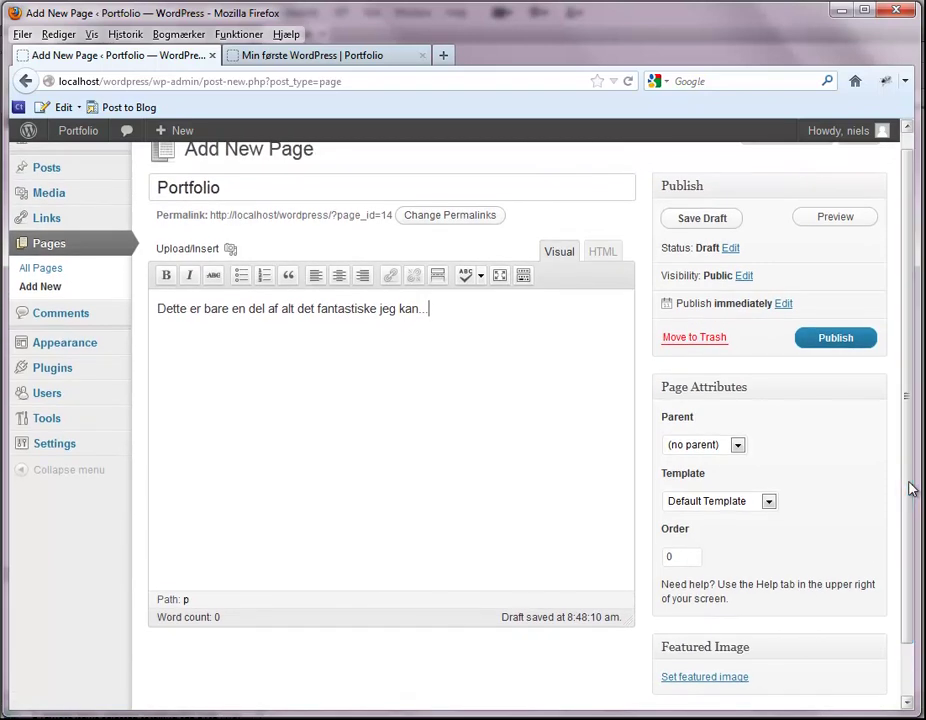
# Check which templates and parent pages are available for the new Portfolio page, leaving both choices as they are.
pyautogui.click(769, 502)
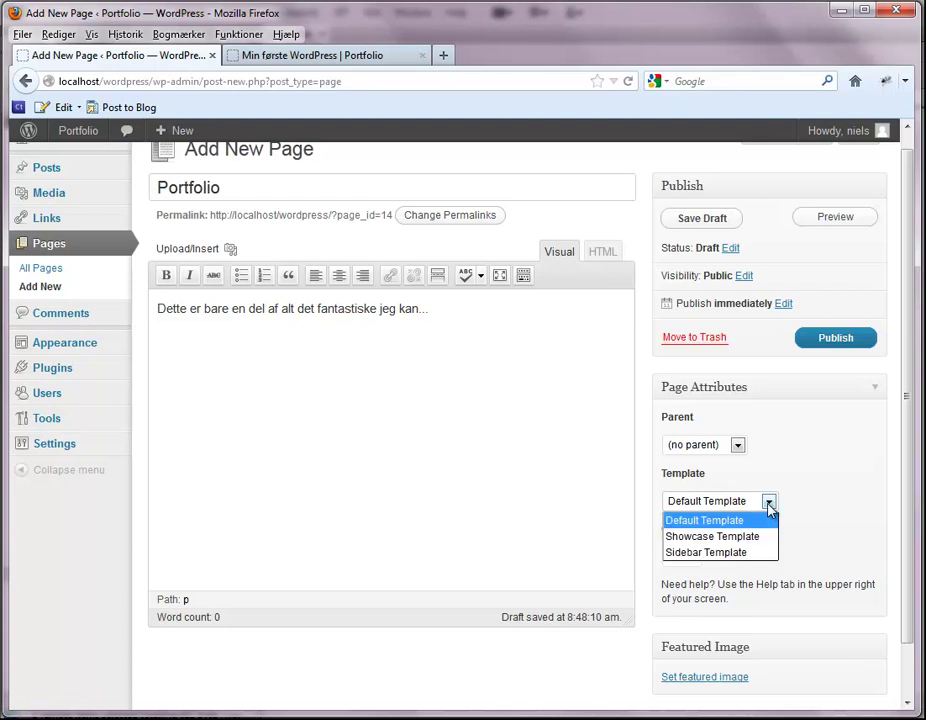
pyautogui.click(769, 502)
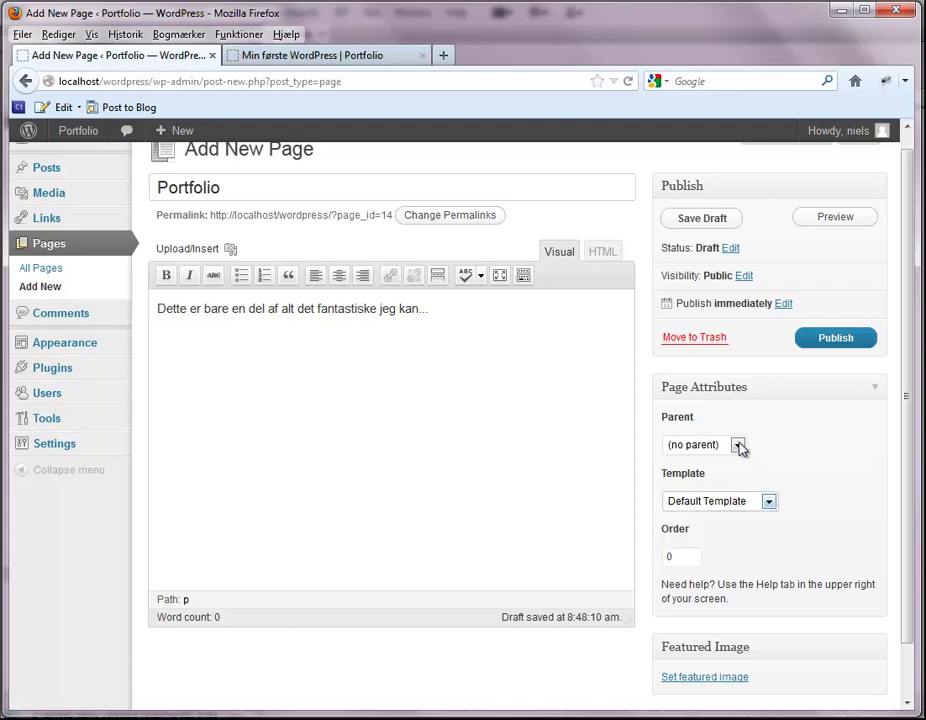
pyautogui.click(738, 445)
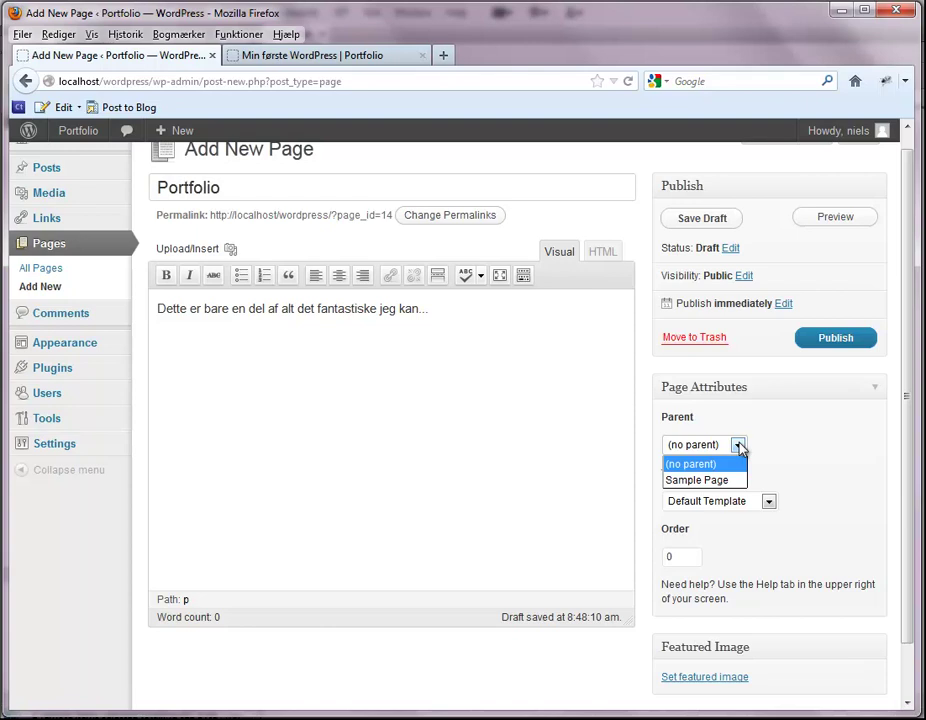
pyautogui.click(739, 447)
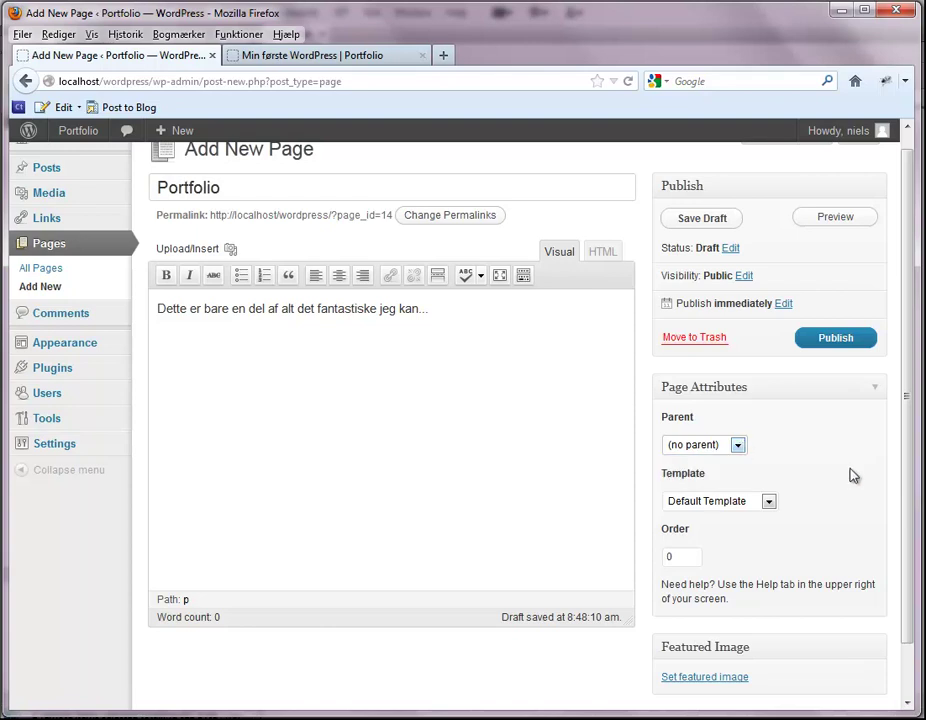
pyautogui.moveTo(903, 472); pyautogui.dragTo(903, 535)
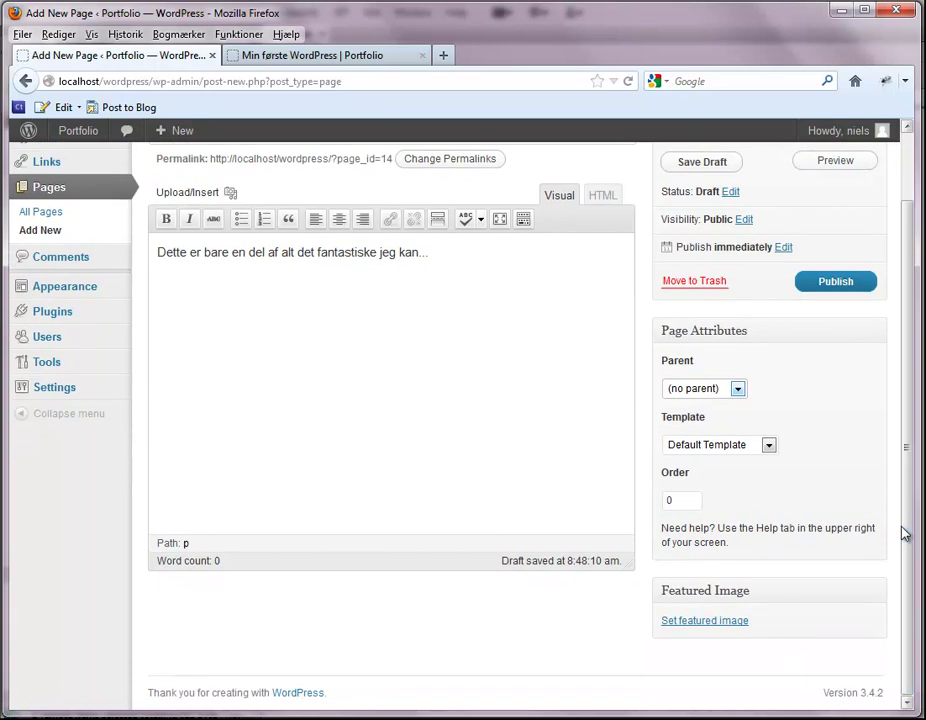
pyautogui.click(754, 448)
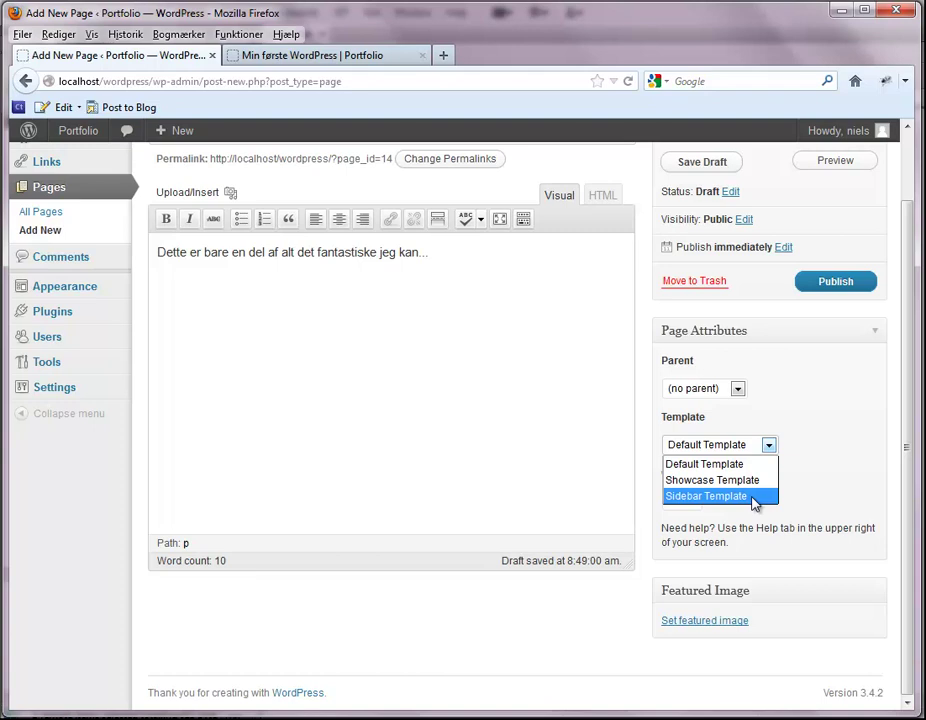
pyautogui.click(810, 482)
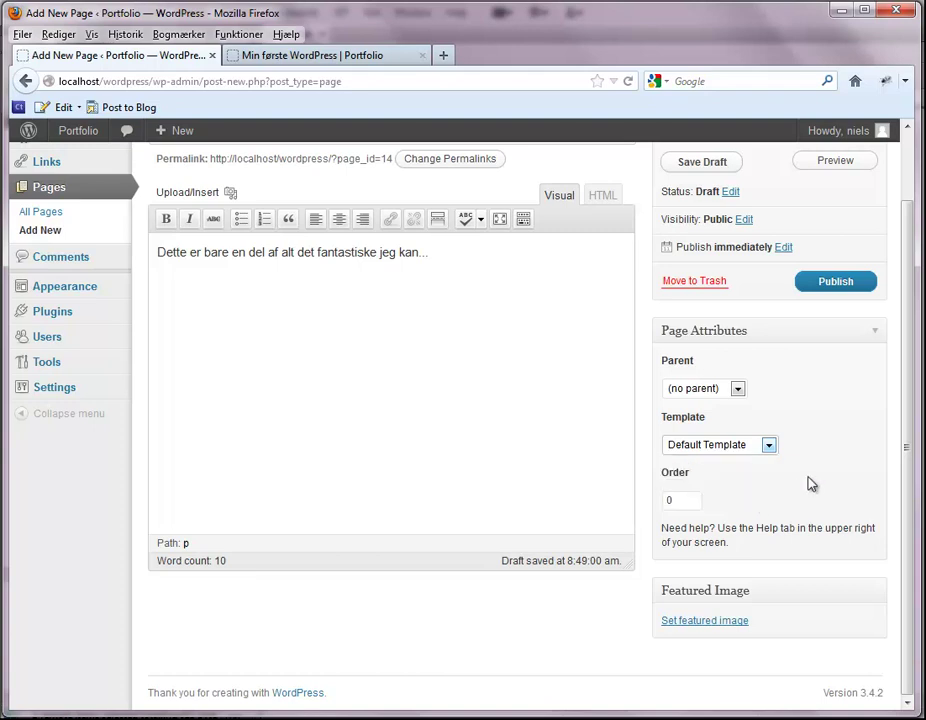
# Assign the Showcase Template to the Portfolio page and publish it.
pyautogui.click(766, 444)
pyautogui.click(755, 482)
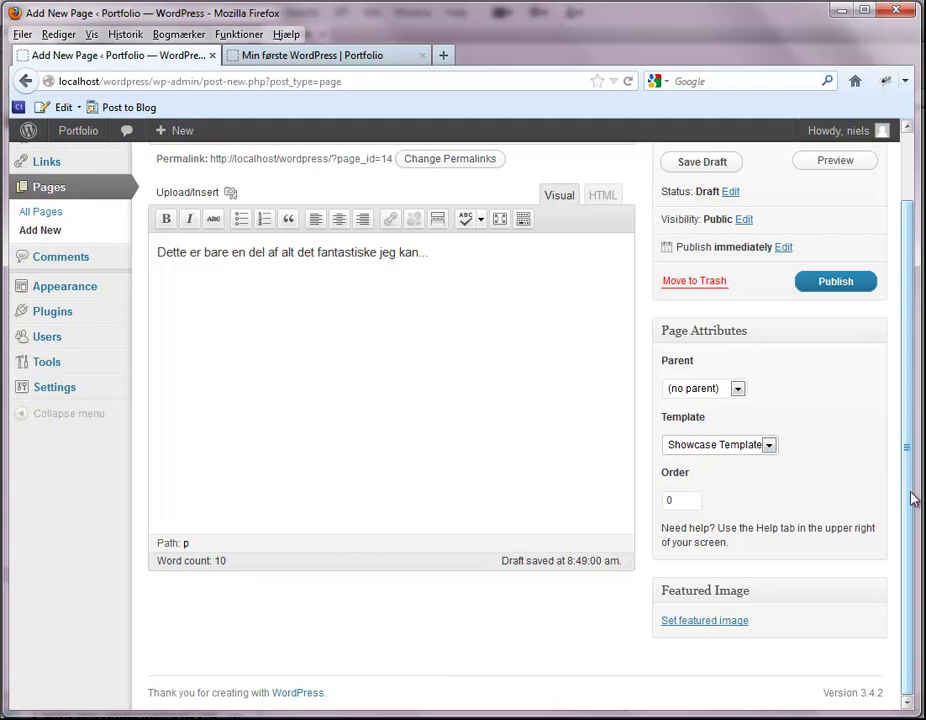
pyautogui.scroll(2, 914, 496)
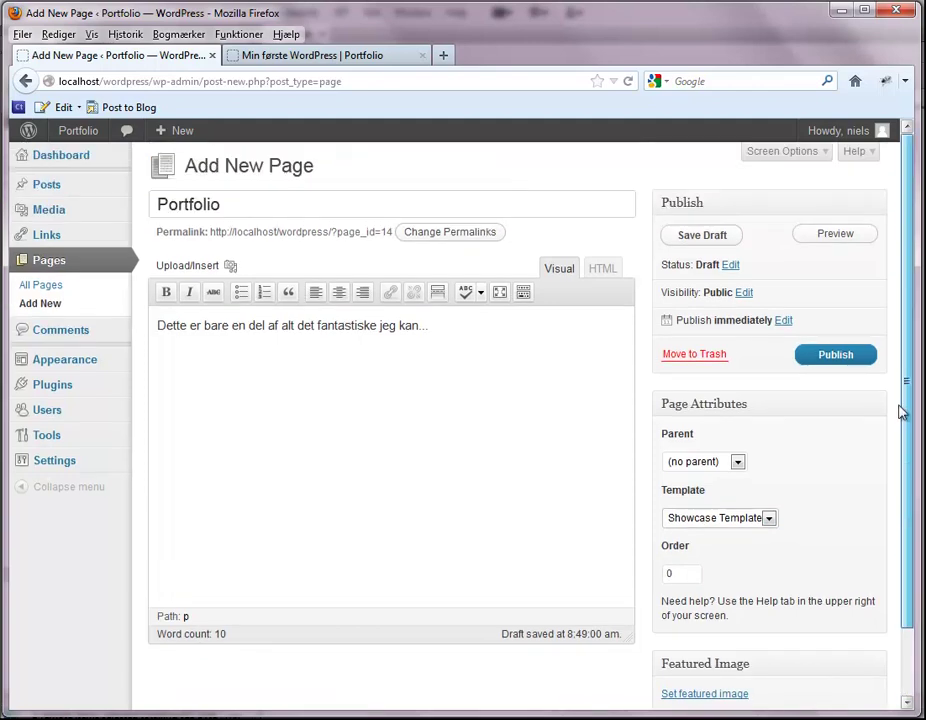
pyautogui.click(822, 362)
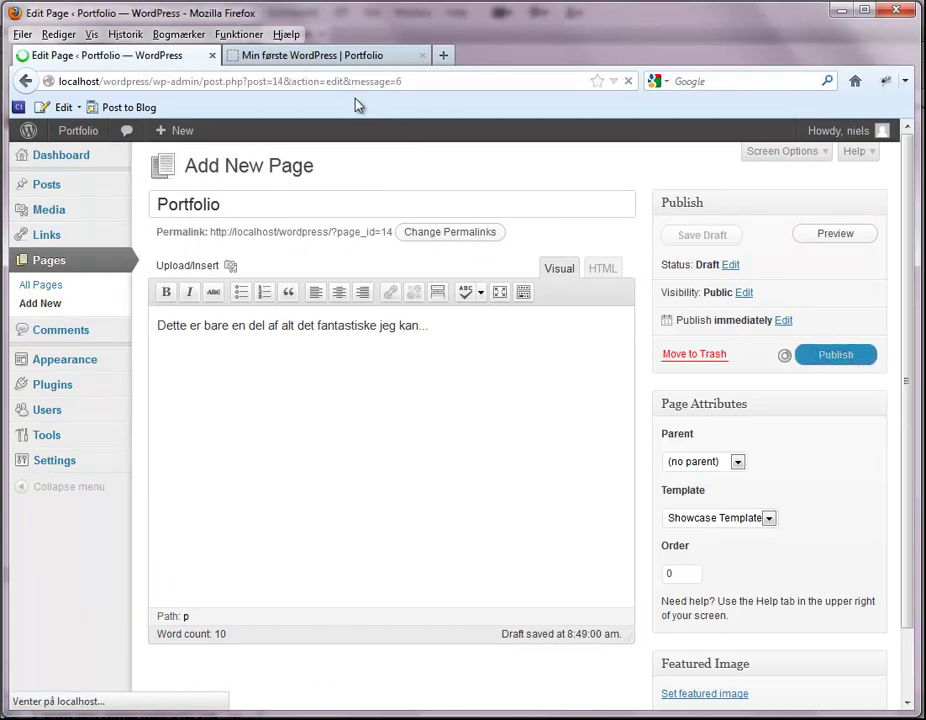
# Reload the public site and view the published Portfolio page, including its recent posts section.
pyautogui.click(328, 58)
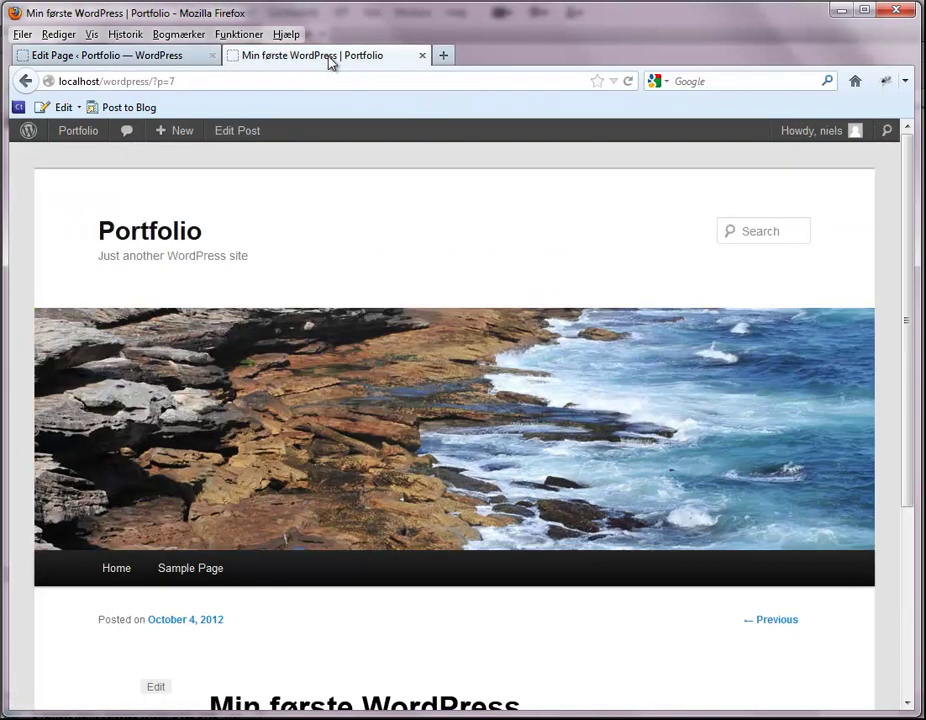
pyautogui.press('F5')
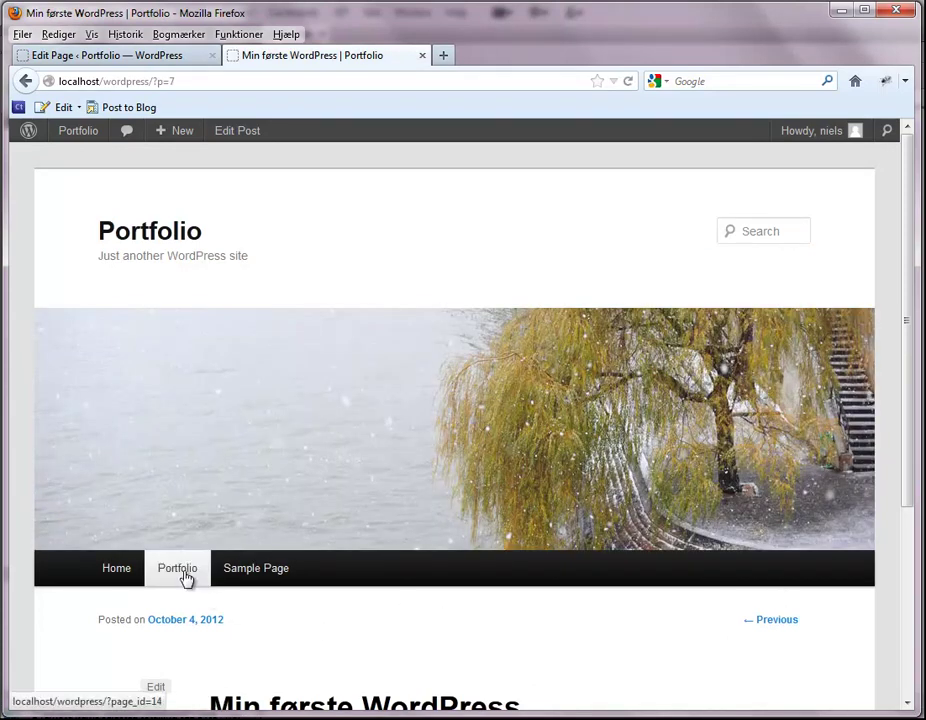
pyautogui.moveTo(911, 395); pyautogui.dragTo(898, 513)
pyautogui.click(177, 410)
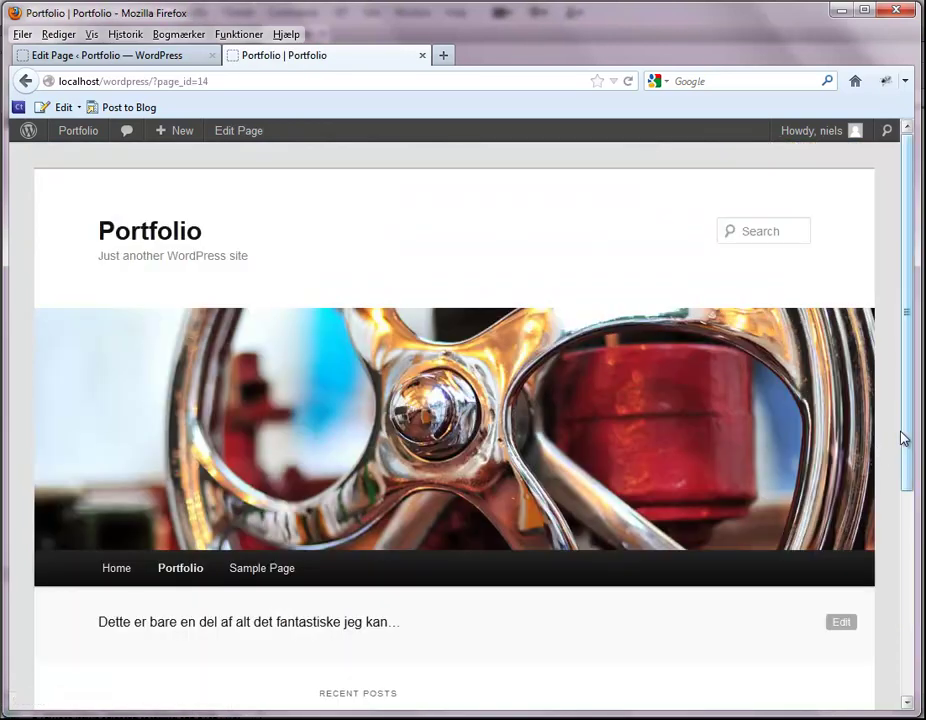
pyautogui.moveTo(906, 437); pyautogui.dragTo(908, 550)
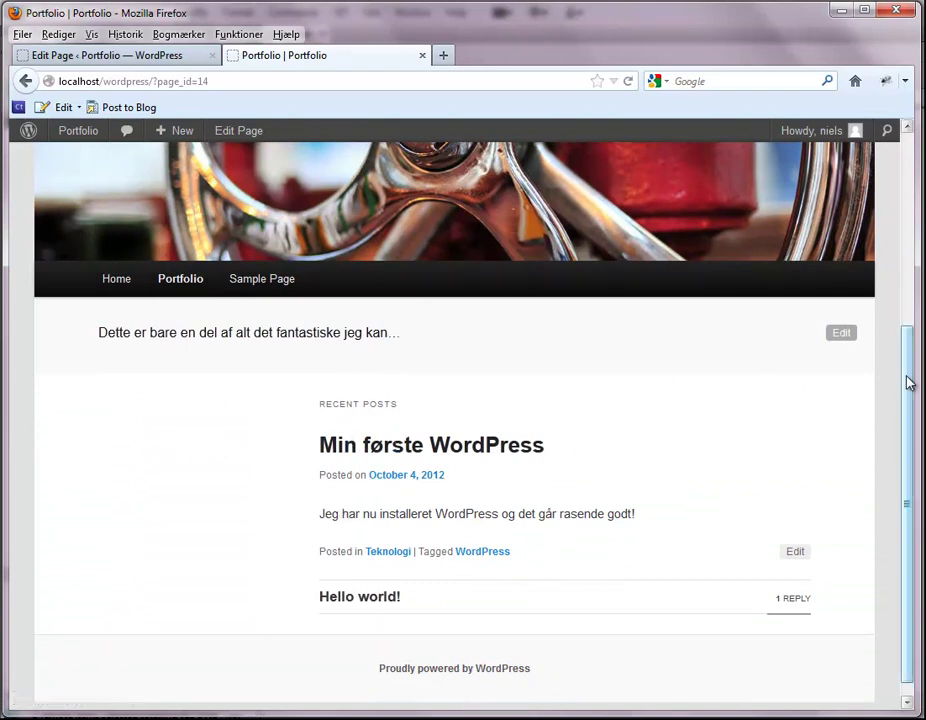
pyautogui.moveTo(909, 382); pyautogui.dragTo(904, 412)
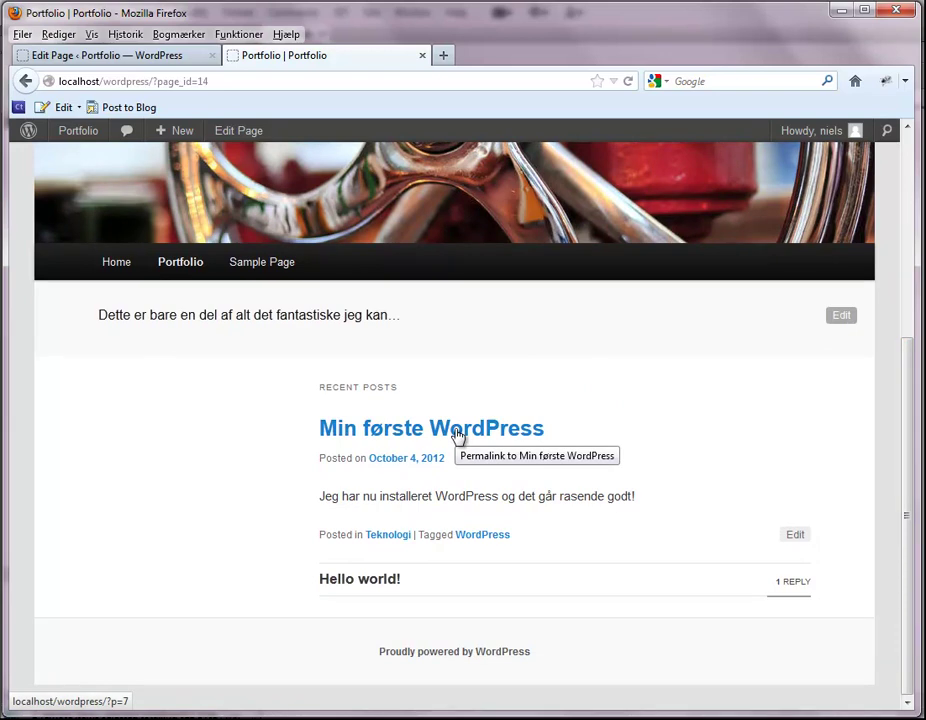
# Enable the Discussion box on the Portfolio page's edit screen and check its comment and trackback options.
pyautogui.click(66, 57)
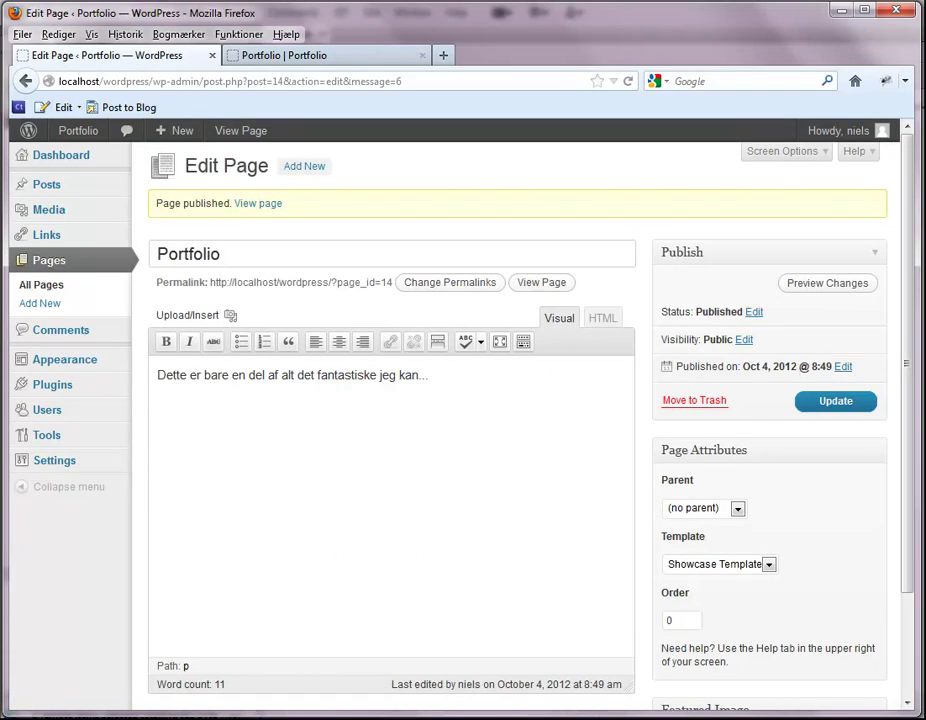
pyautogui.click(792, 155)
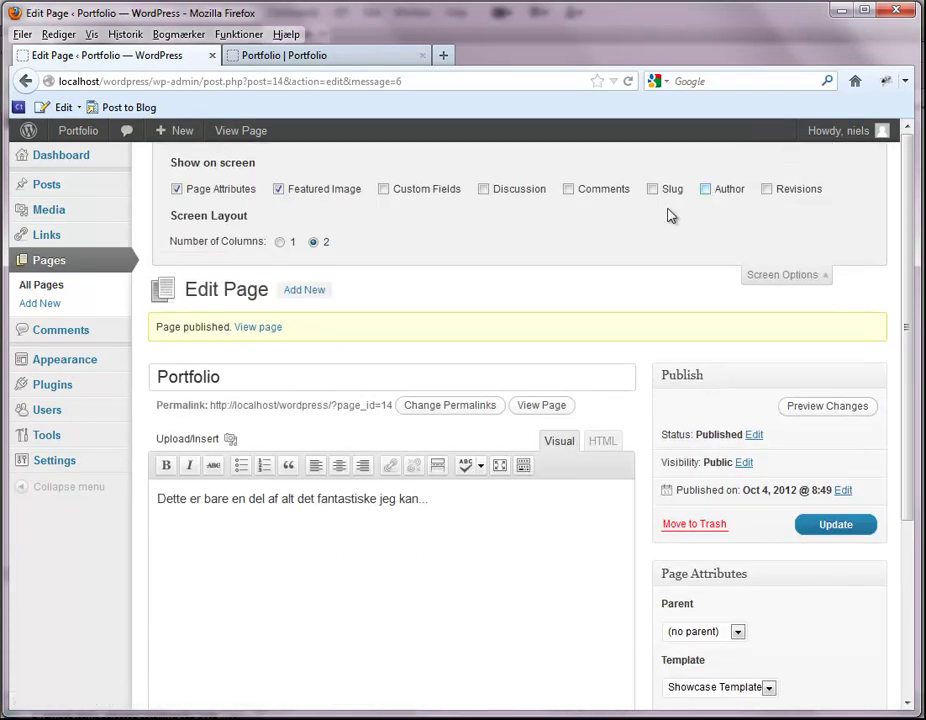
pyautogui.click(484, 189)
pyautogui.moveTo(909, 355); pyautogui.dragTo(903, 570)
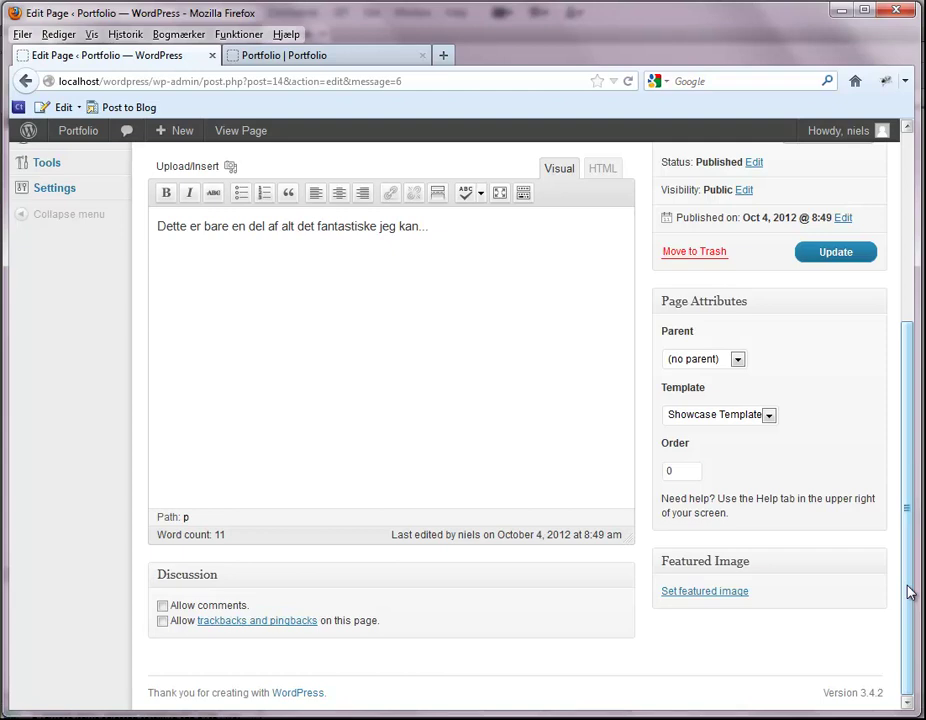
pyautogui.moveTo(910, 592); pyautogui.dragTo(911, 393)
pyautogui.click(815, 265)
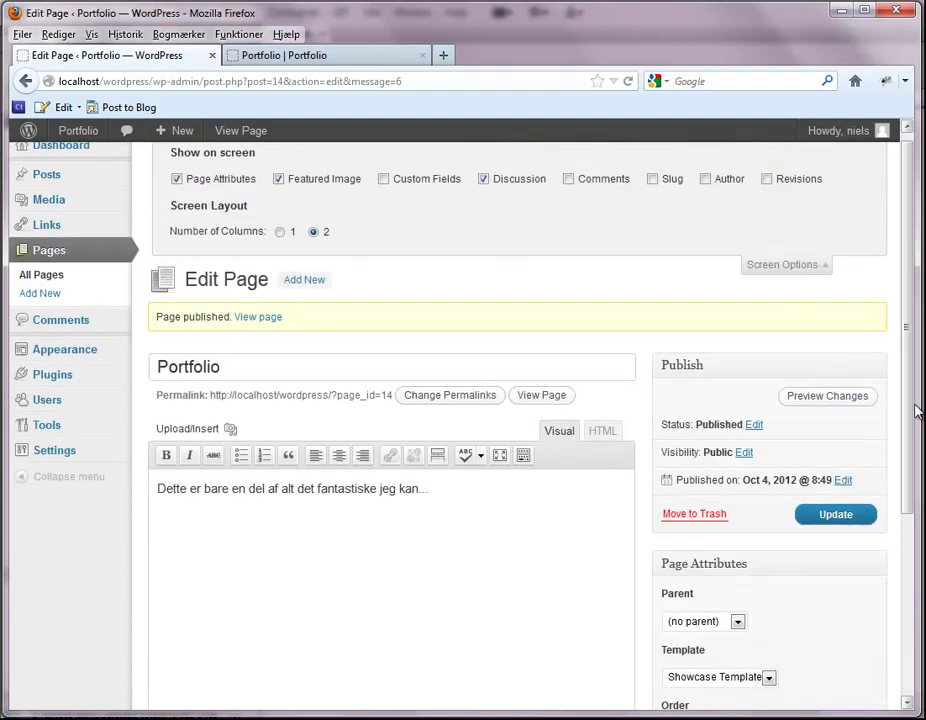
pyautogui.click(800, 267)
# Open the wordpress-logo image from the Media Library and review its details.
pyautogui.moveTo(40, 200)
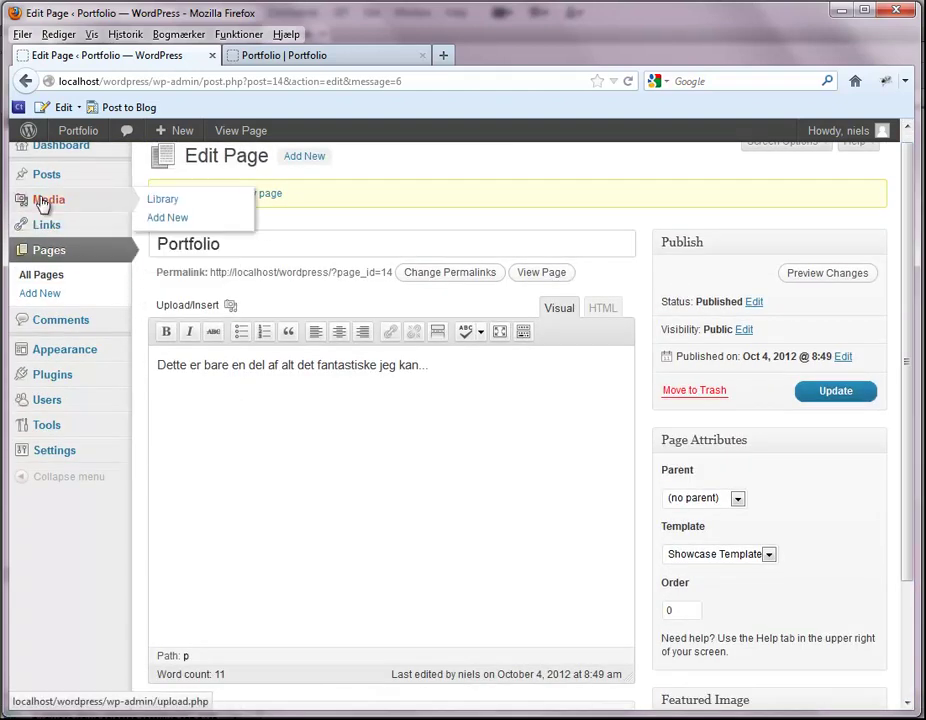
pyautogui.click(164, 201)
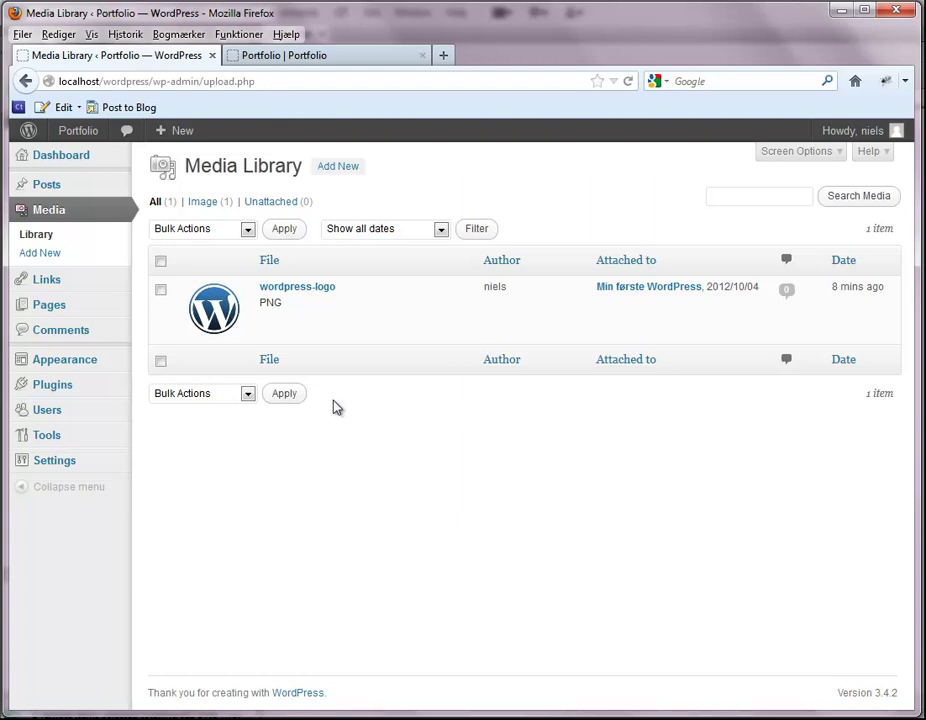
pyautogui.moveTo(304, 304)
pyautogui.click(311, 291)
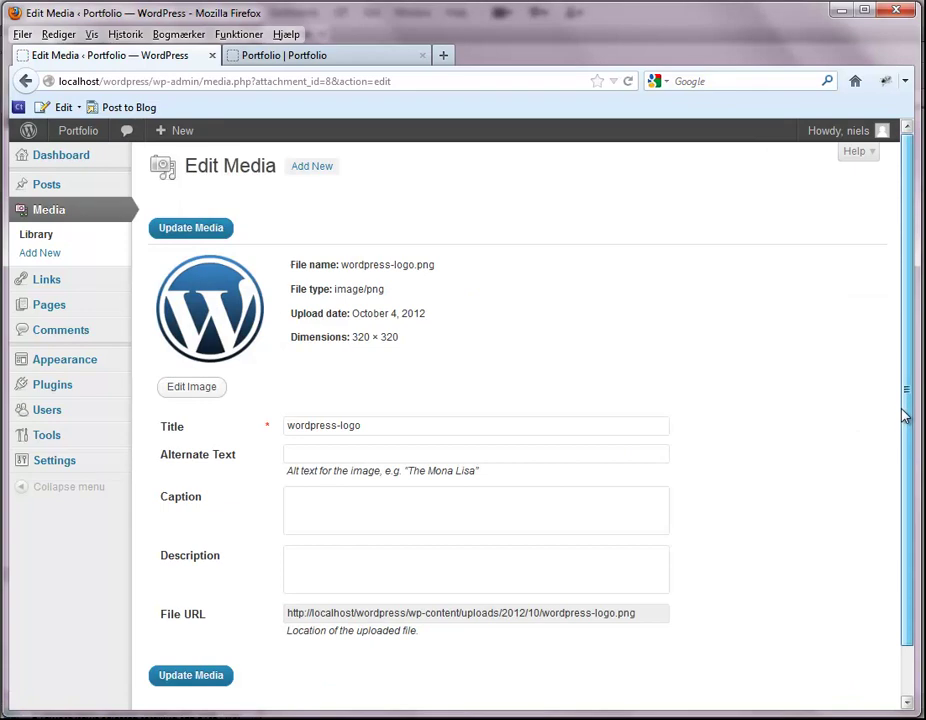
pyautogui.moveTo(904, 408); pyautogui.dragTo(904, 460)
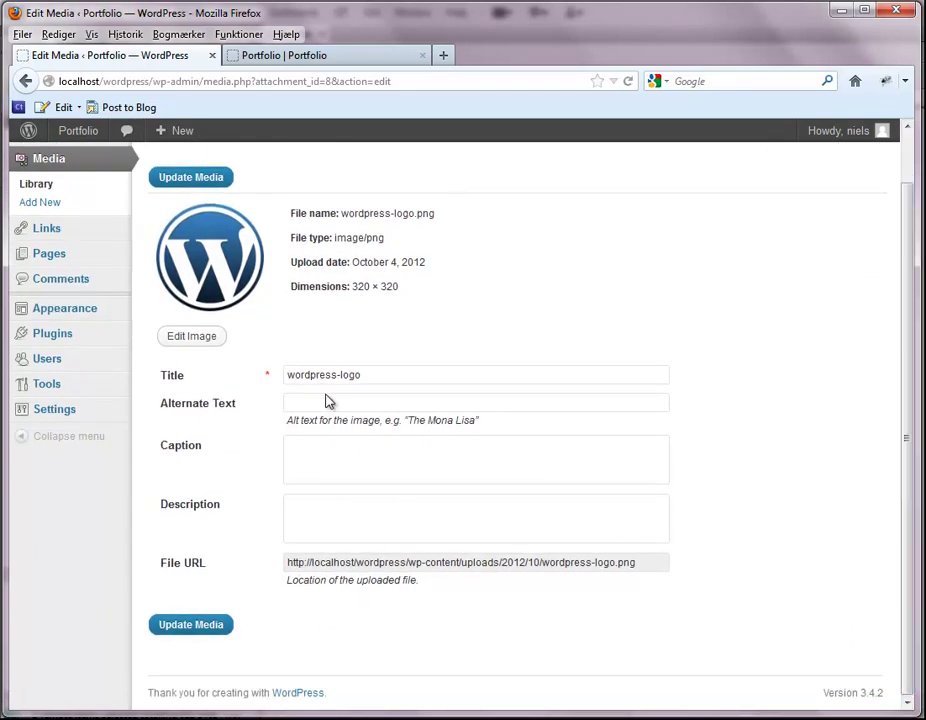
# Examine the image editing tools for wordpress-logo without changing anything, and return to the Media Library.
pyautogui.click(195, 342)
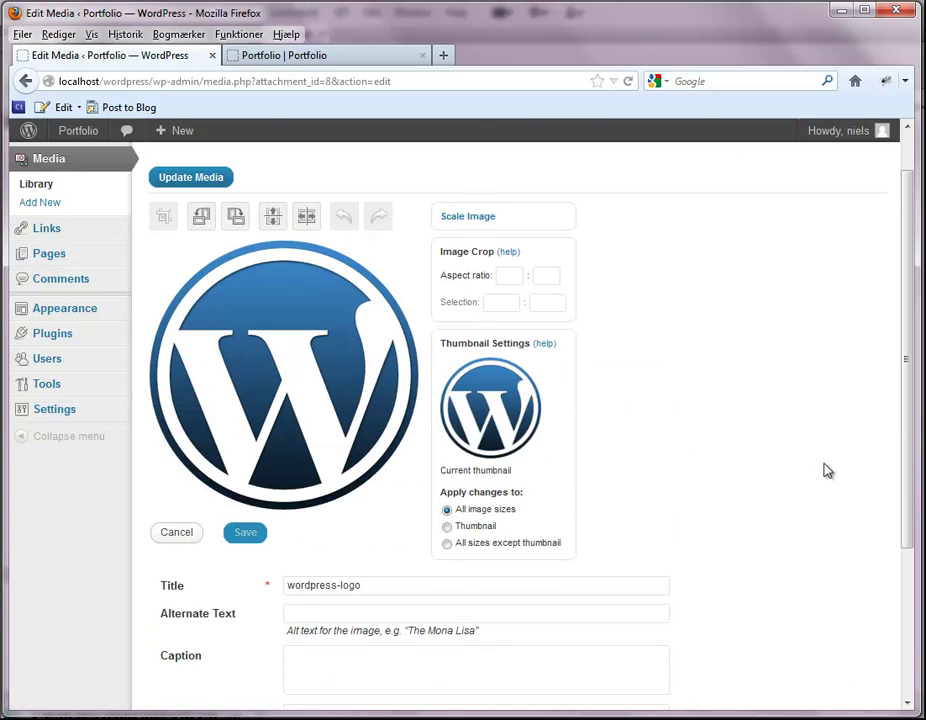
pyautogui.moveTo(910, 467); pyautogui.dragTo(903, 411)
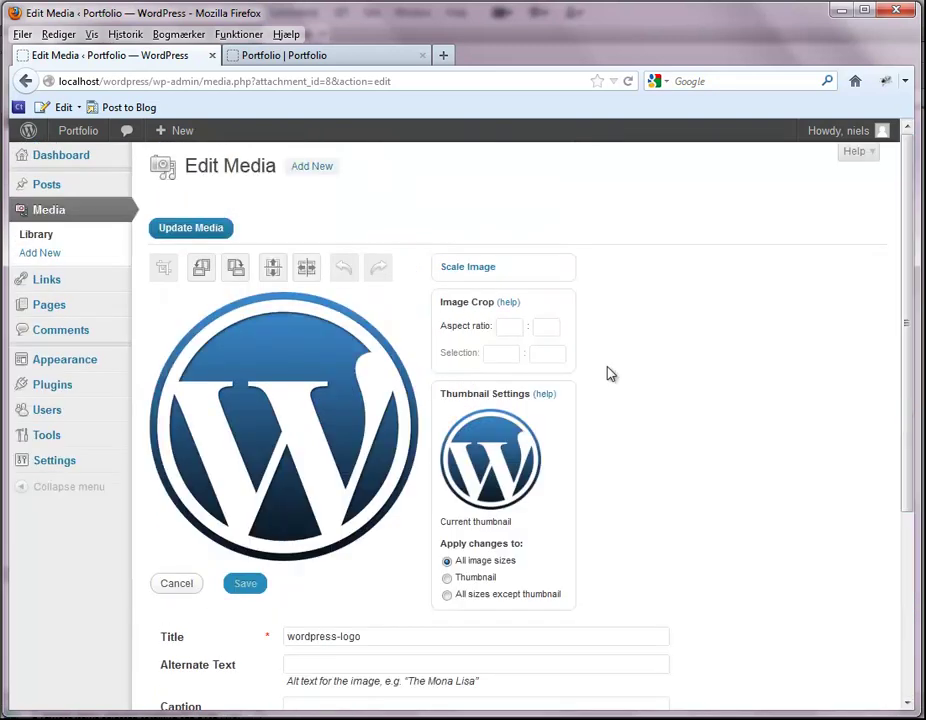
pyautogui.click(176, 226)
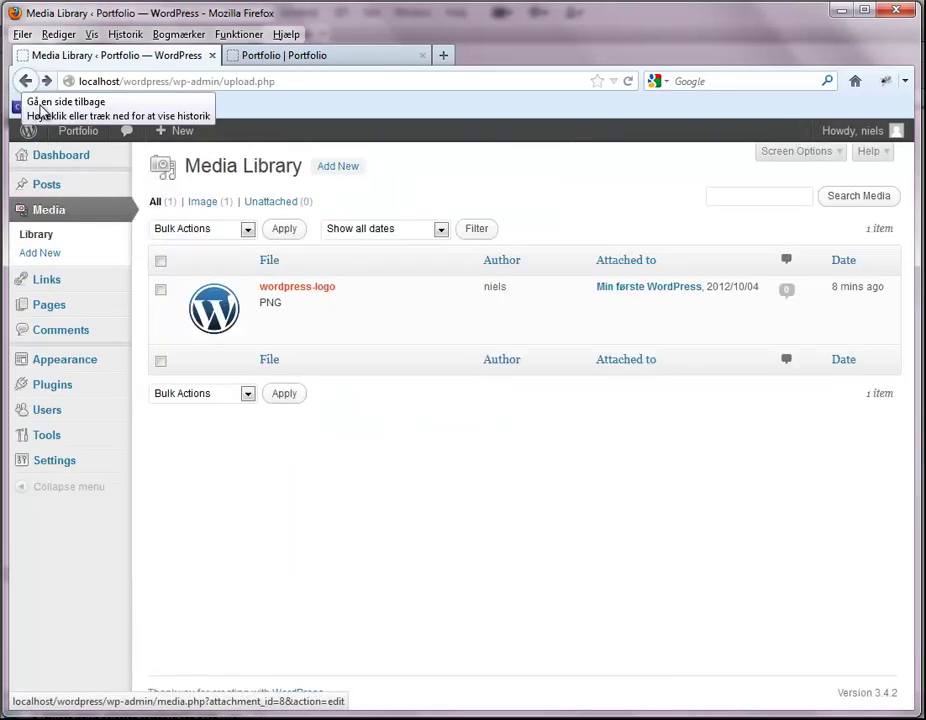
pyautogui.moveTo(360, 336)
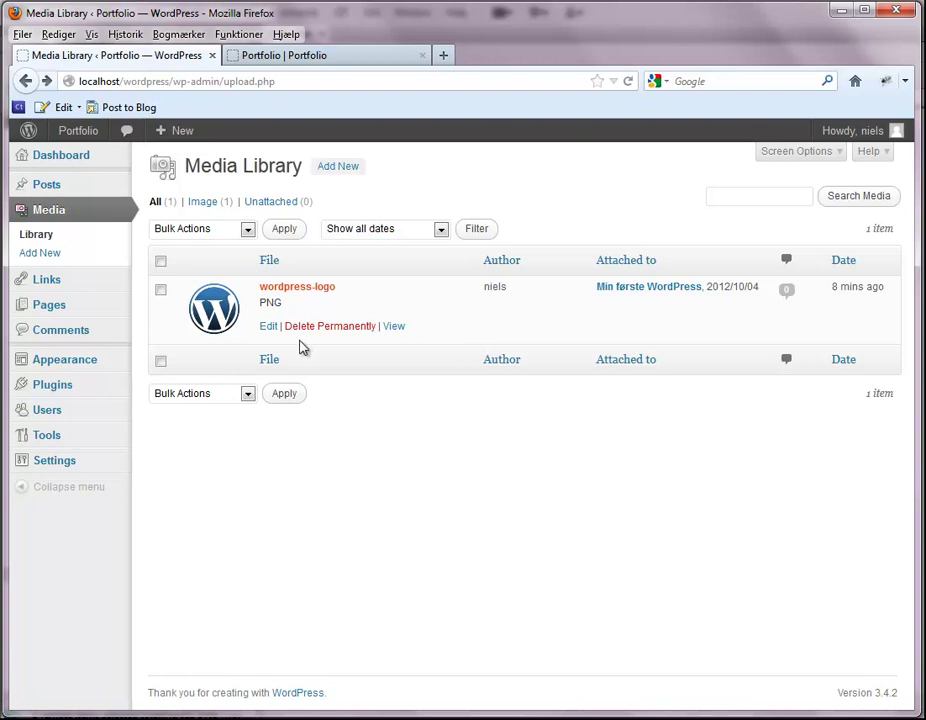
# Review the list of all links and check the public home page's sidebar for them.
pyautogui.moveTo(48, 288)
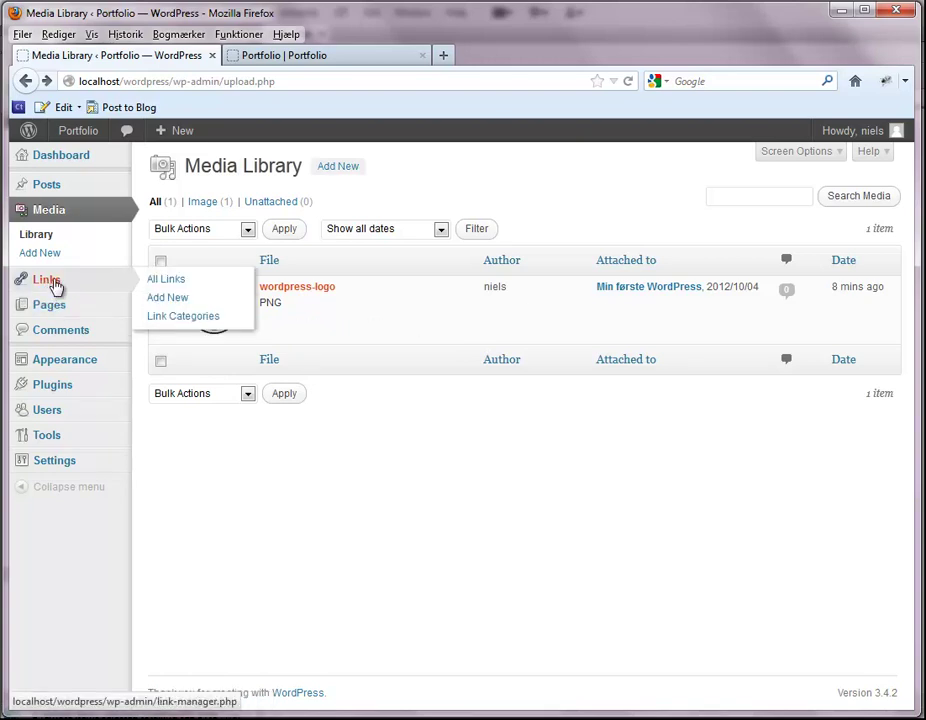
pyautogui.click(50, 282)
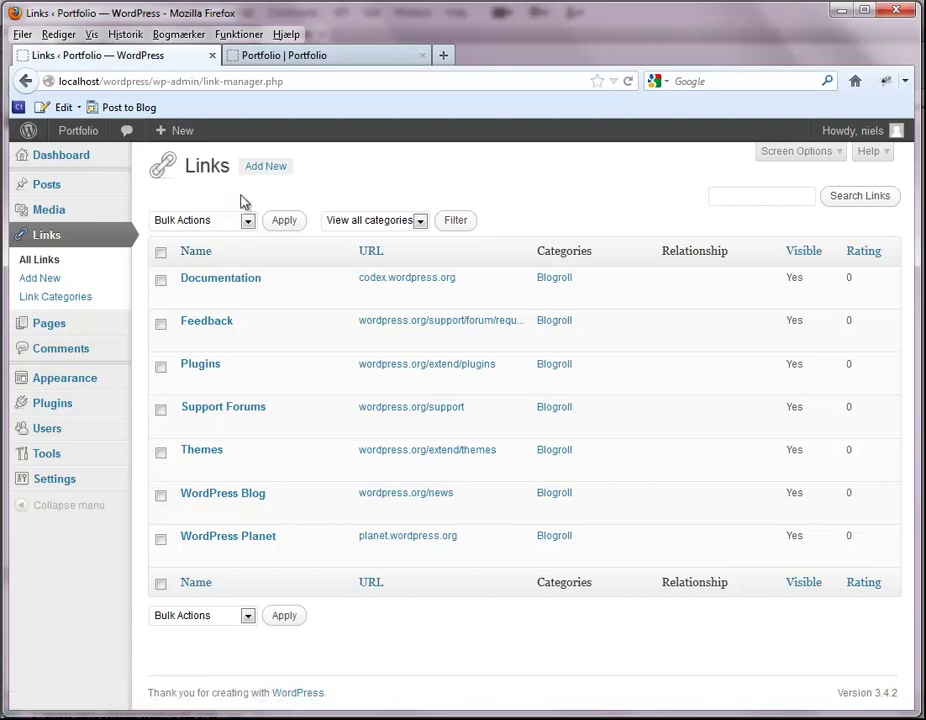
pyautogui.click(338, 56)
pyautogui.click(122, 270)
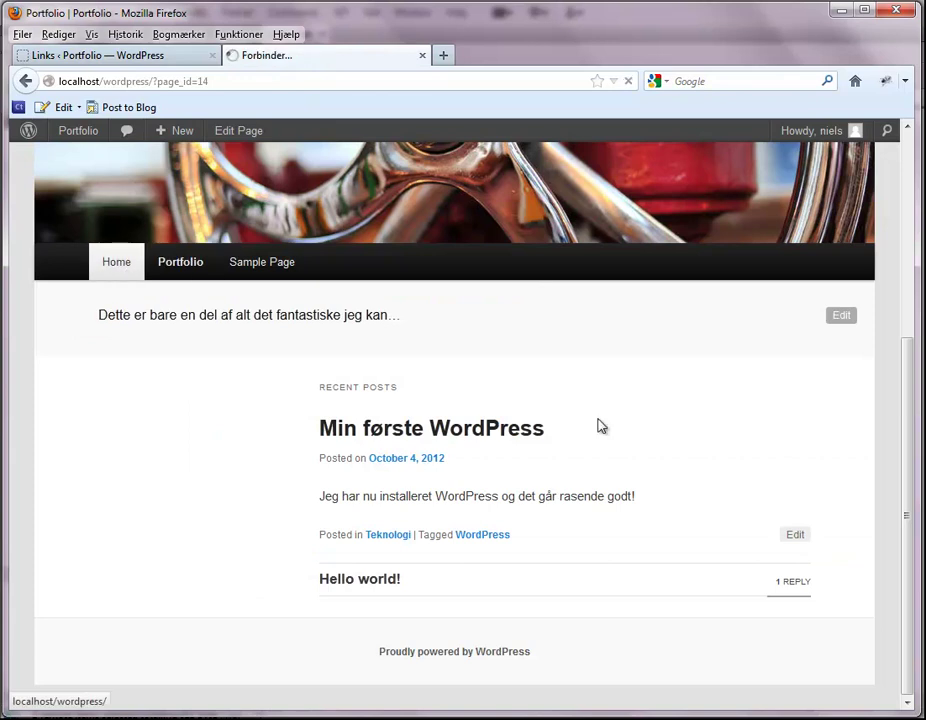
pyautogui.moveTo(905, 430); pyautogui.dragTo(890, 688)
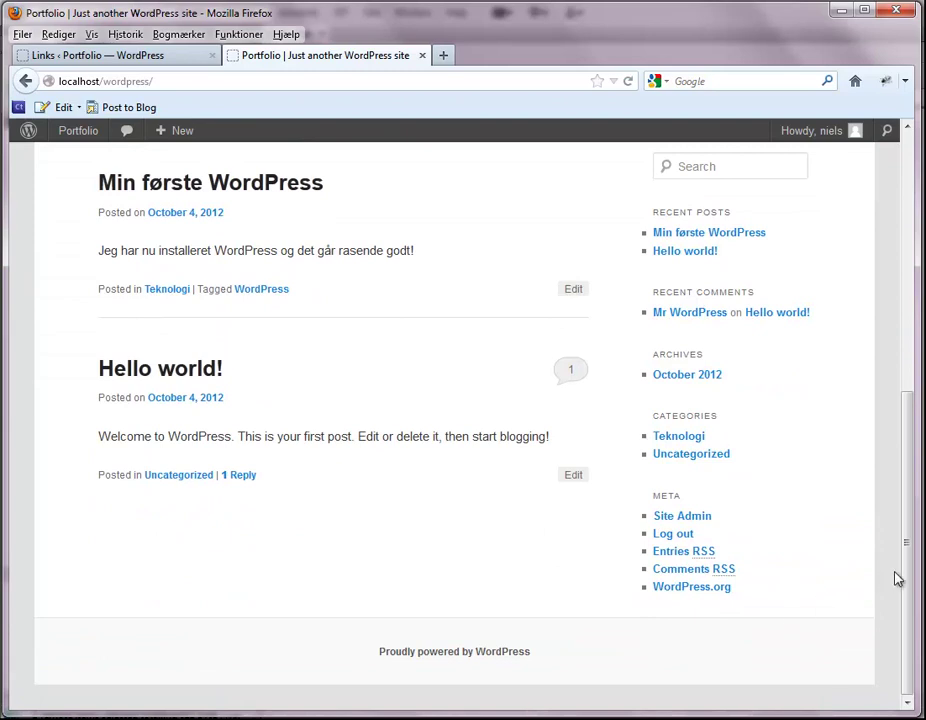
pyautogui.moveTo(905, 541)
pyautogui.mouseDown()
pyautogui.moveTo(909, 341)
pyautogui.moveTo(901, 546)
pyautogui.mouseUp()
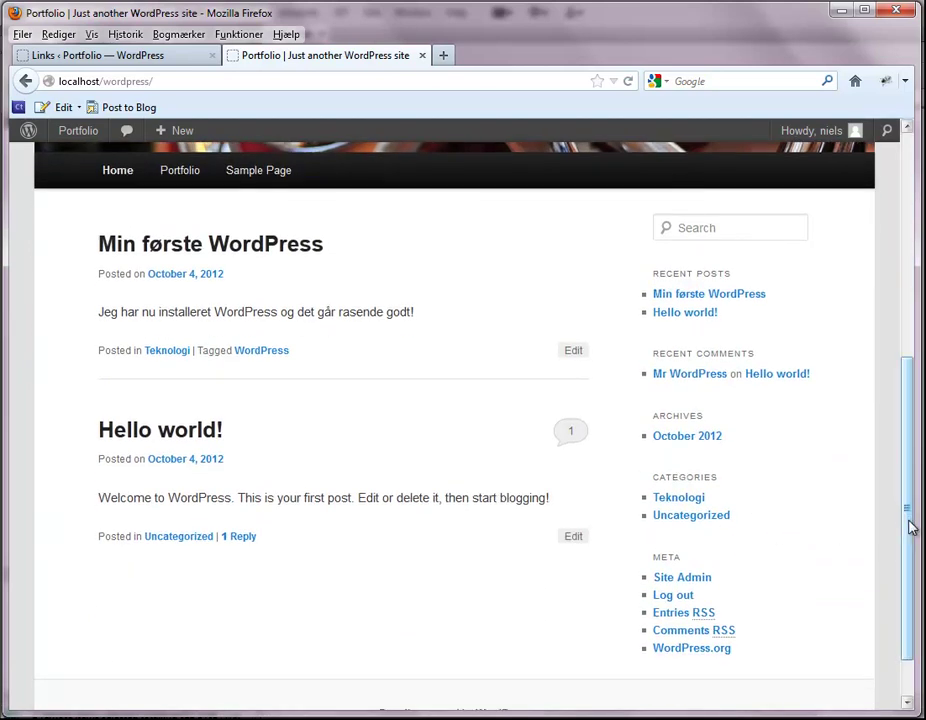
pyautogui.moveTo(903, 505); pyautogui.dragTo(905, 280)
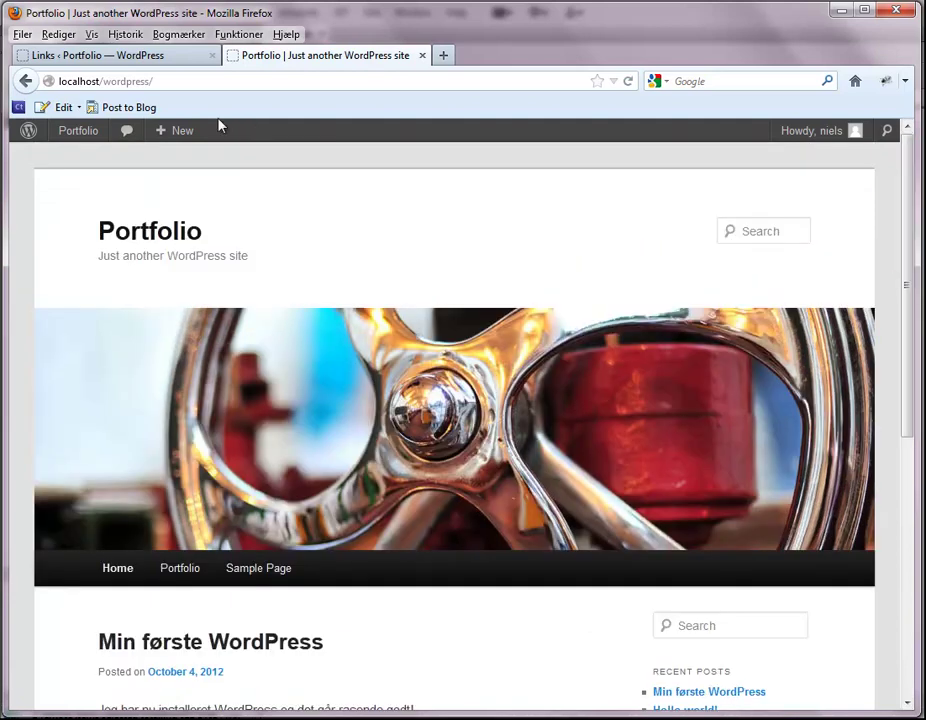
# Add the Links widget to the Main Sidebar below Meta with its default settings and save it.
pyautogui.click(120, 57)
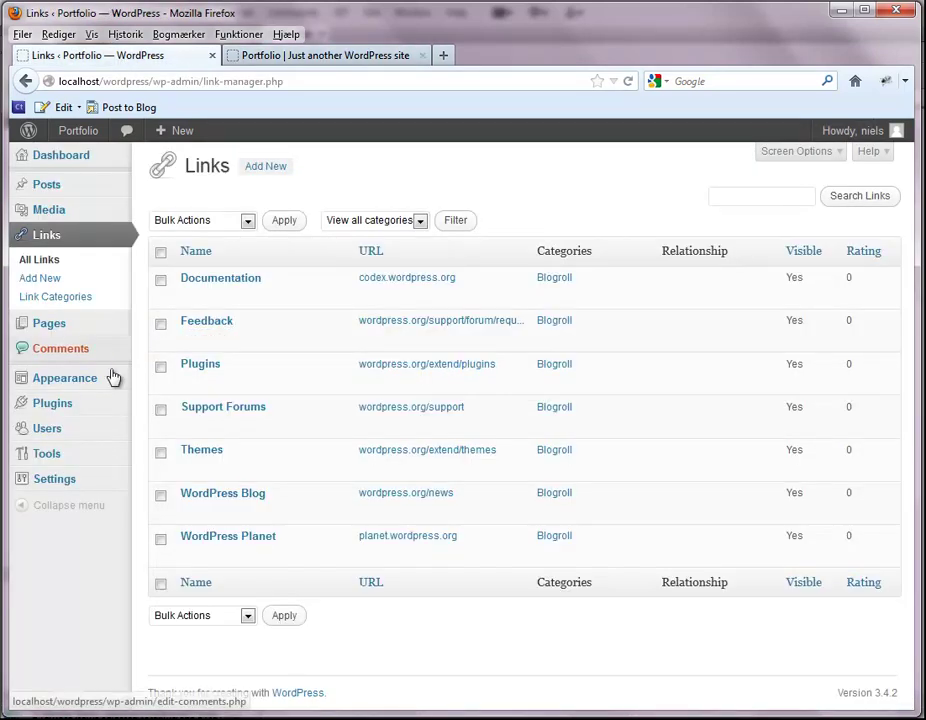
pyautogui.moveTo(120, 378)
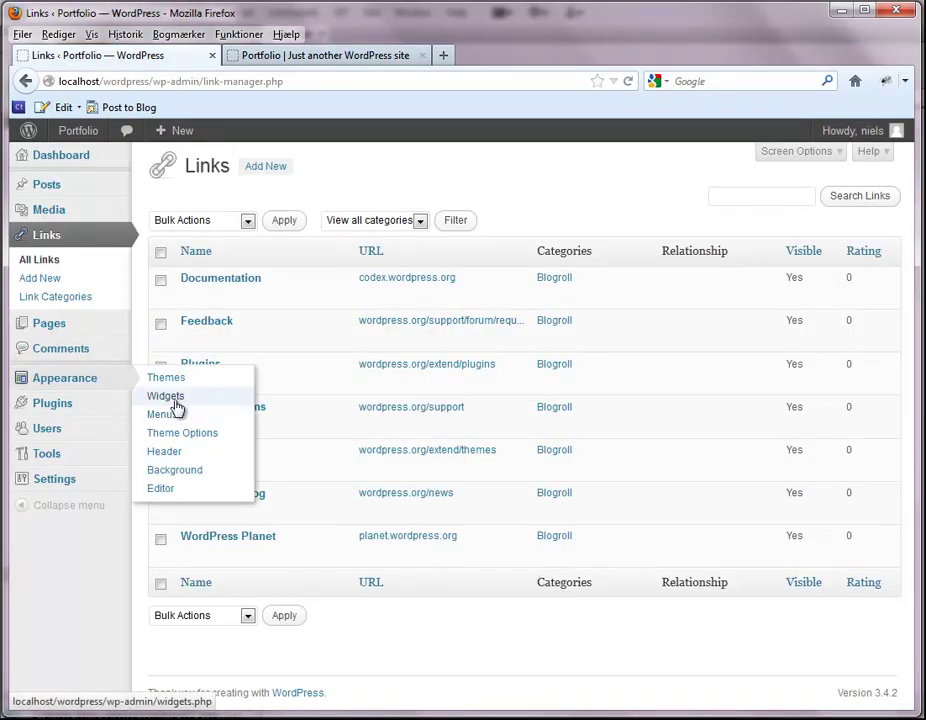
pyautogui.click(172, 398)
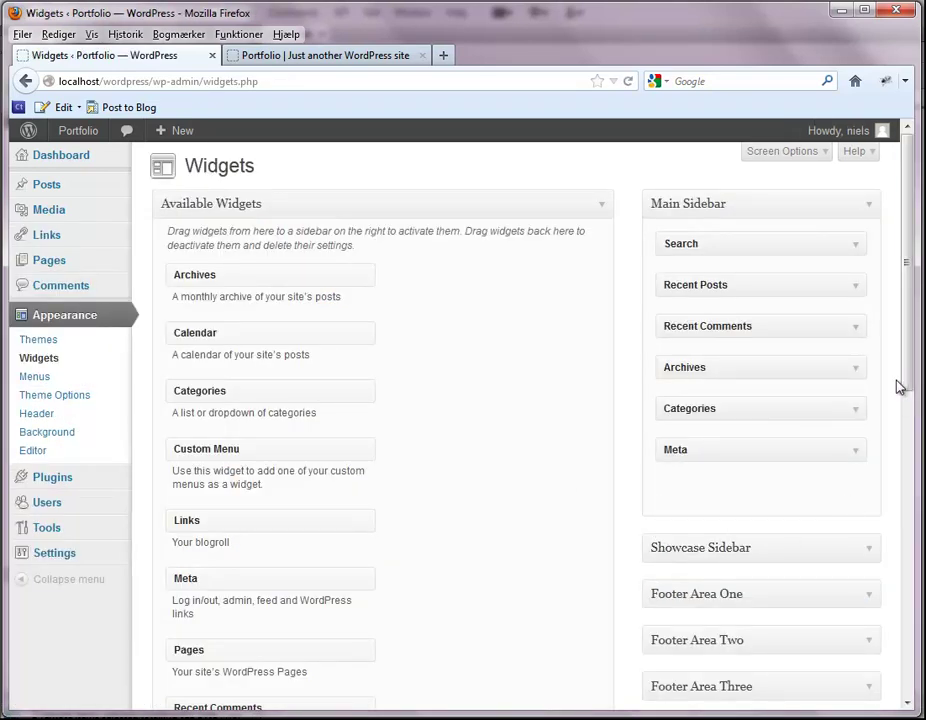
pyautogui.moveTo(907, 378); pyautogui.dragTo(906, 436)
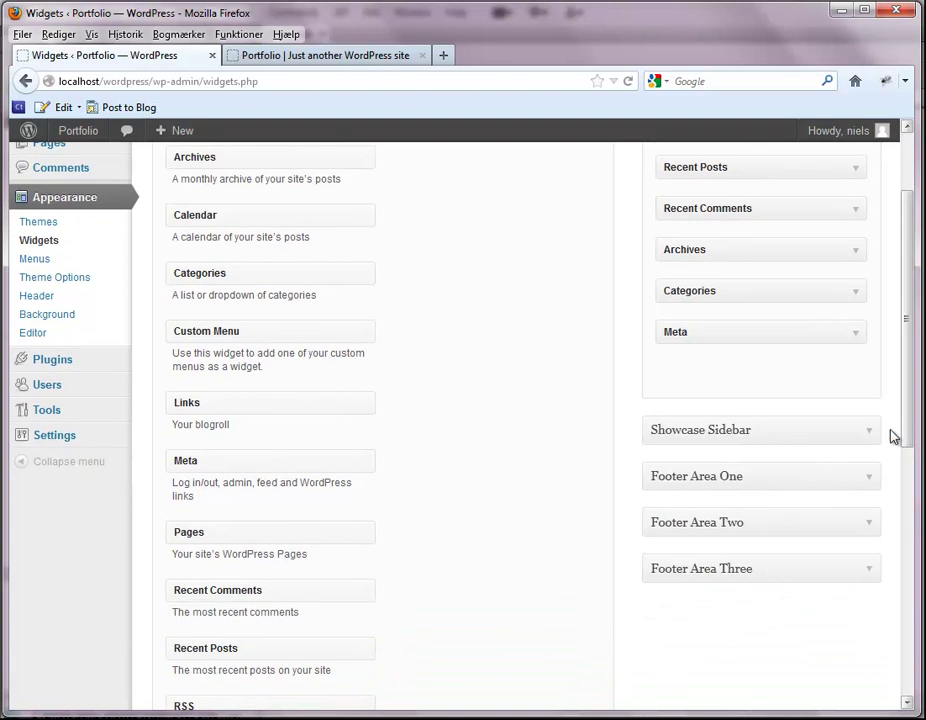
pyautogui.moveTo(183, 402); pyautogui.dragTo(727, 393)
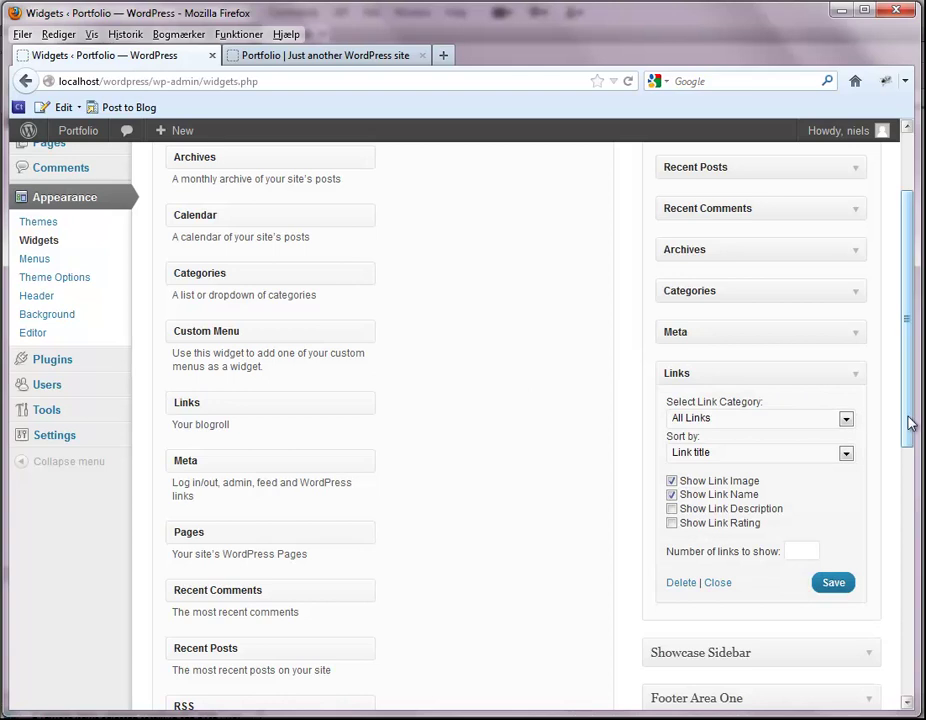
pyautogui.click(835, 583)
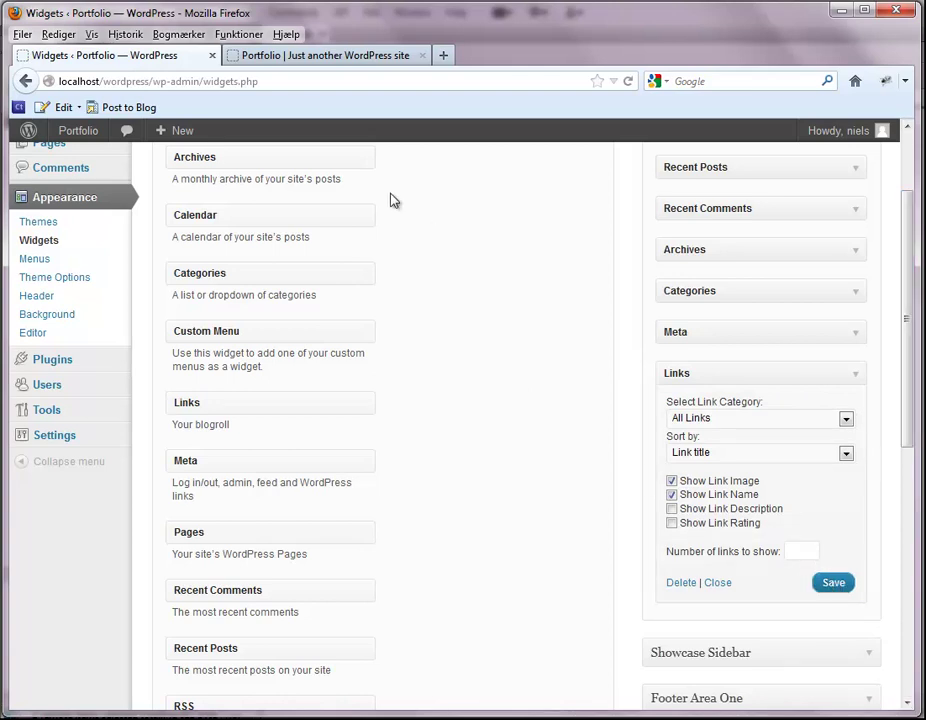
# Reload the public home page, check its sidebar for the Links widget, and return to the widgets screen.
pyautogui.click(294, 60)
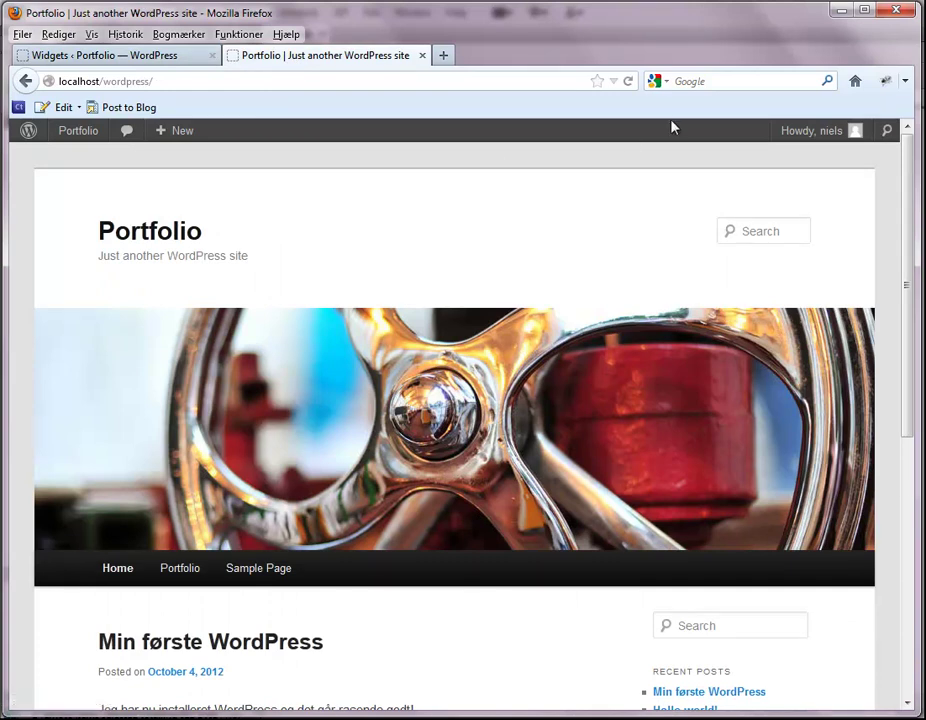
pyautogui.click(628, 81)
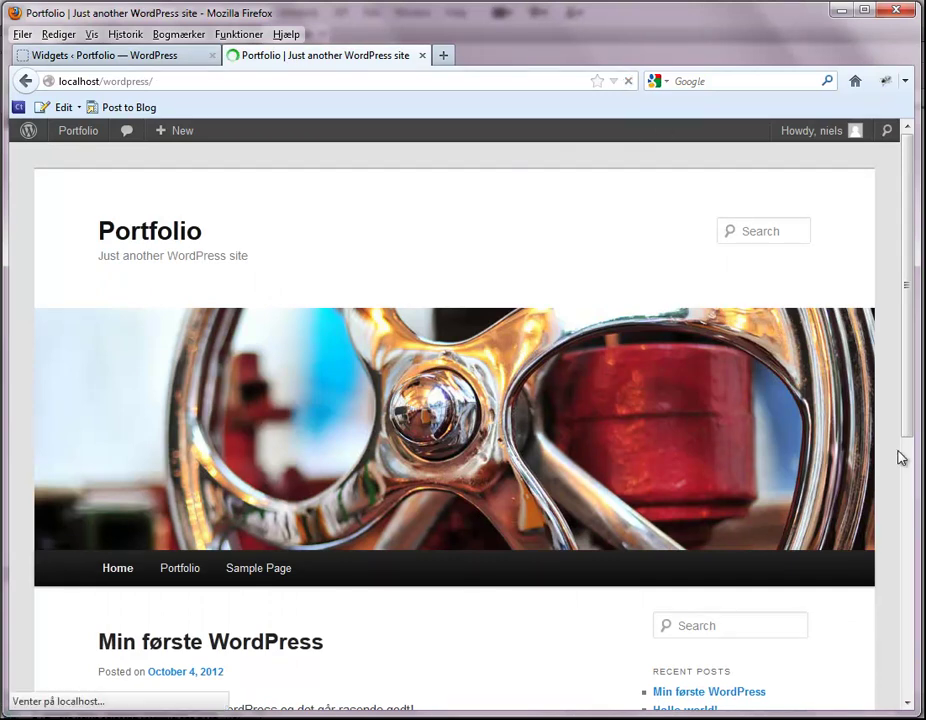
pyautogui.scroll(-10, 910, 558)
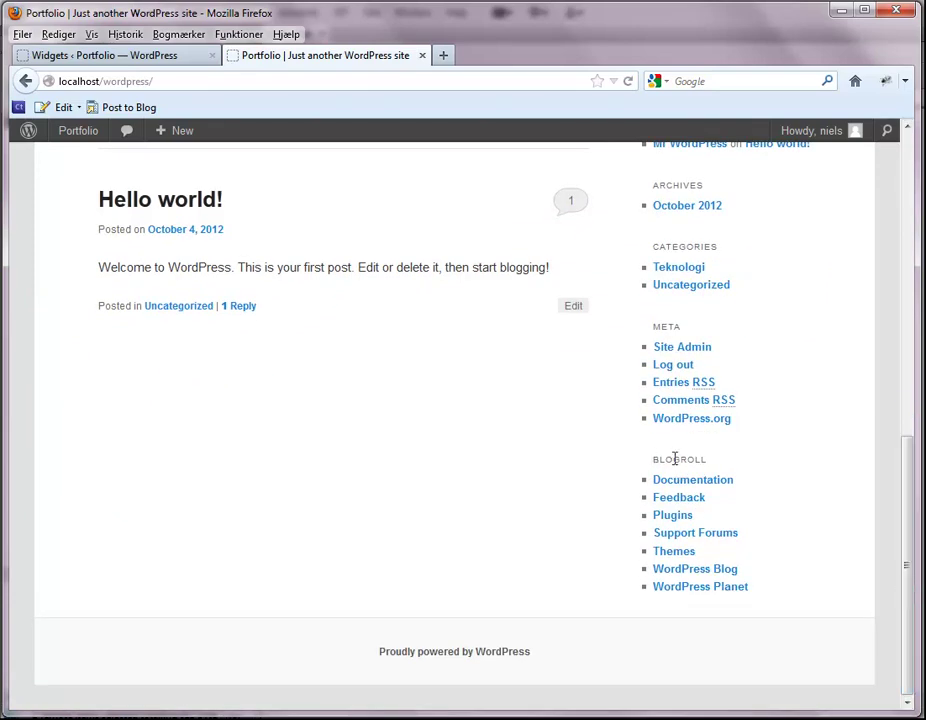
pyautogui.click(135, 58)
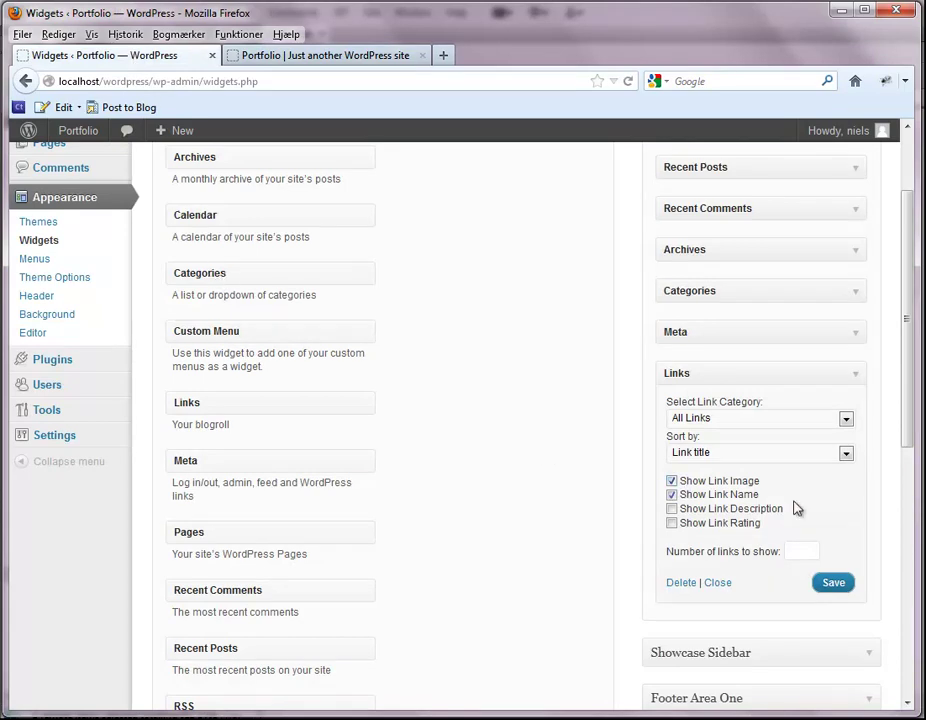
# Delete the Feedback link from the links list and check the reloaded public home page's blogroll.
pyautogui.moveTo(903, 420); pyautogui.dragTo(899, 324)
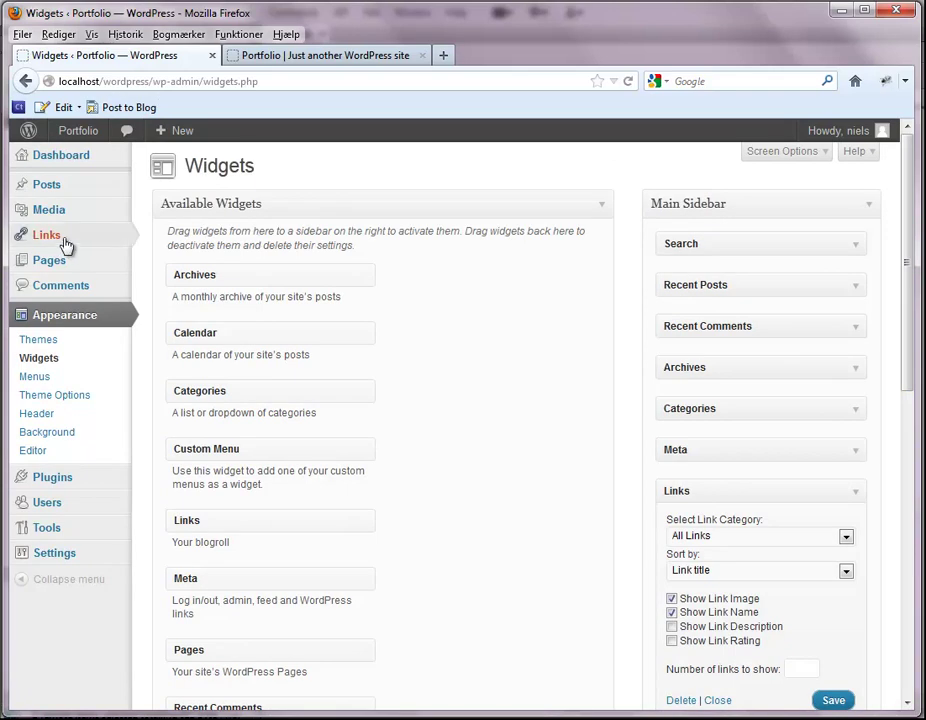
pyautogui.moveTo(72, 243)
pyautogui.click(166, 236)
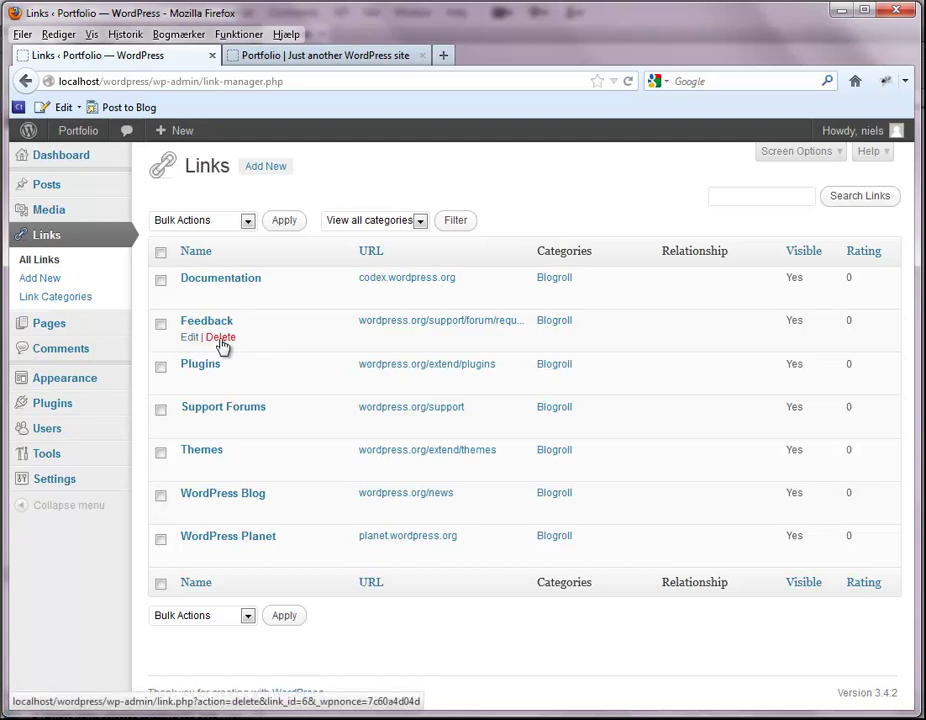
pyautogui.click(222, 337)
pyautogui.click(447, 369)
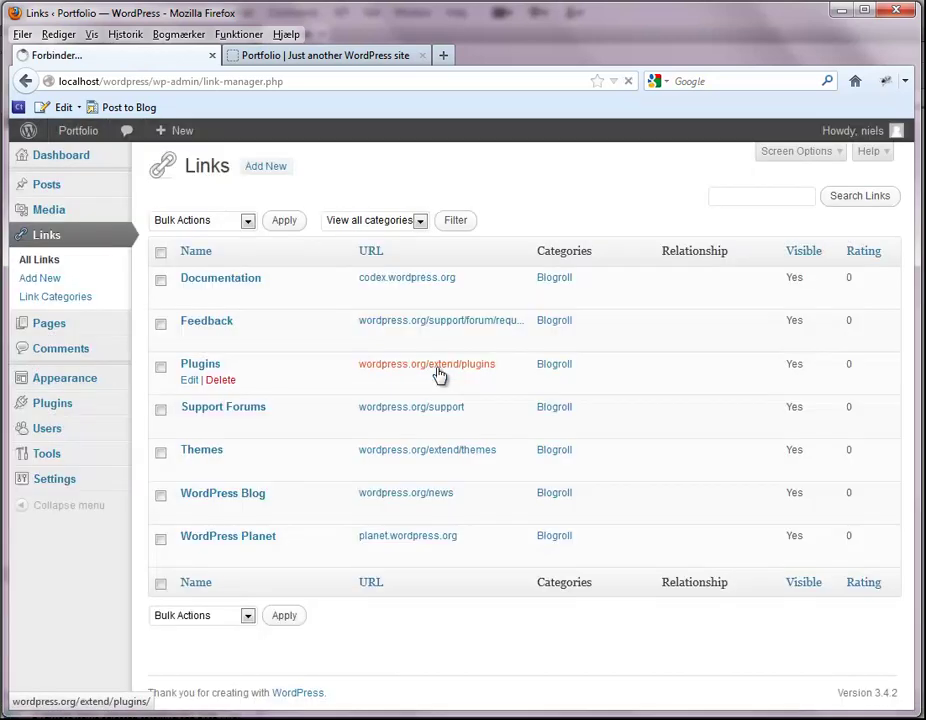
pyautogui.click(303, 58)
pyautogui.press('F5')
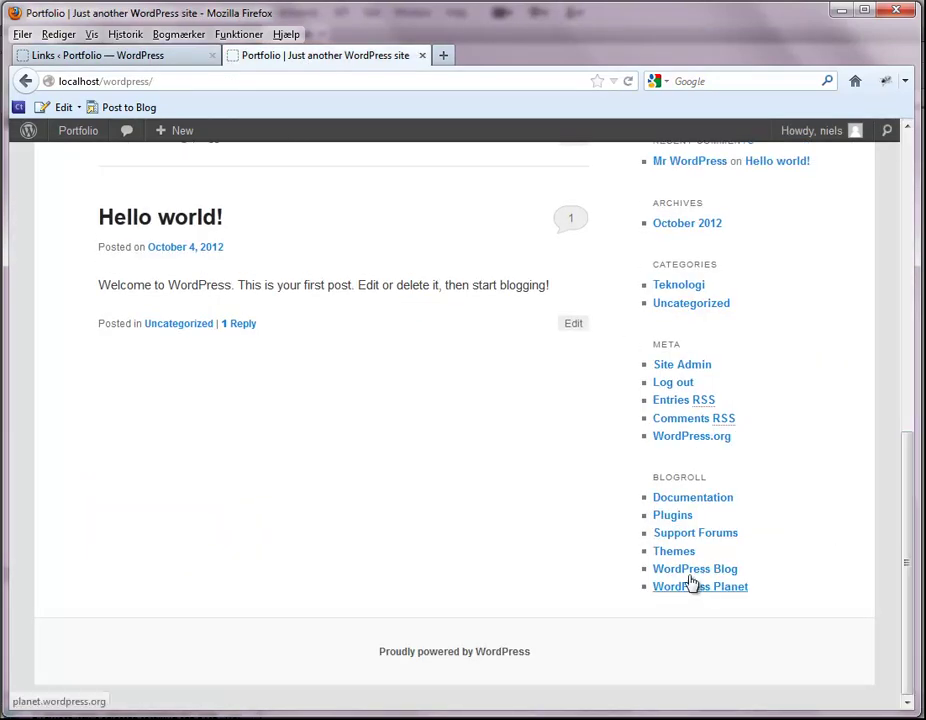
# Review the site's comments list and view the comment and reply form on the public Hello world! post.
pyautogui.click(190, 58)
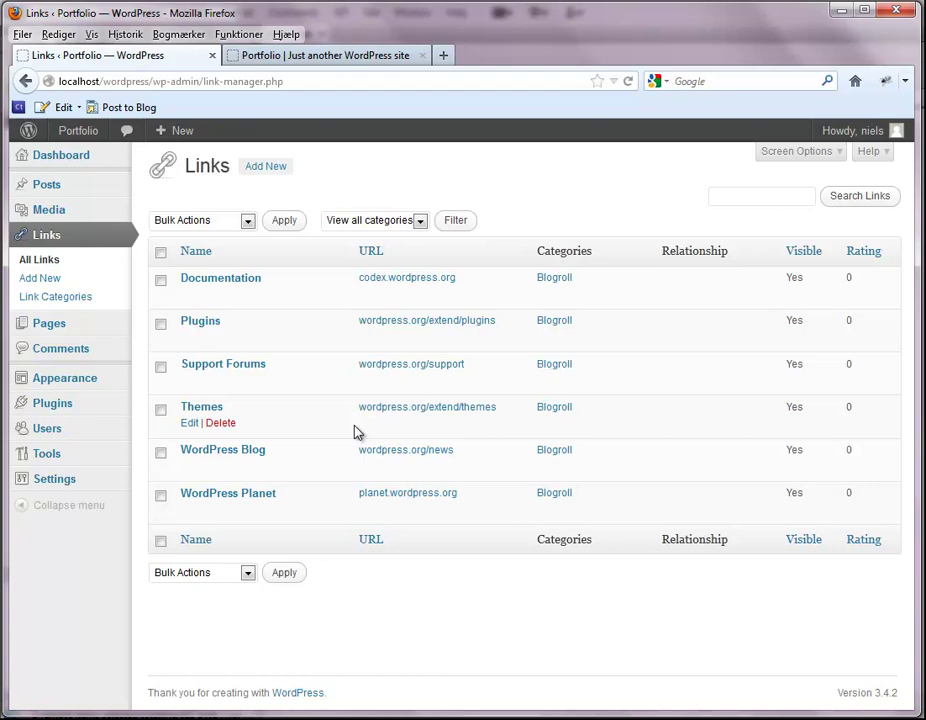
pyautogui.click(104, 349)
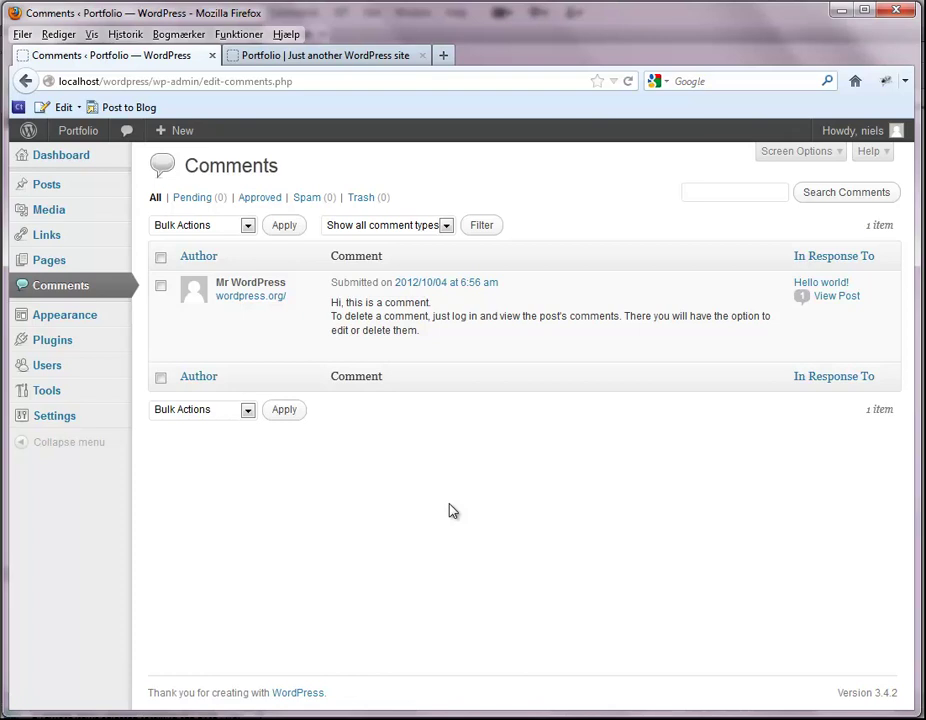
pyautogui.click(343, 60)
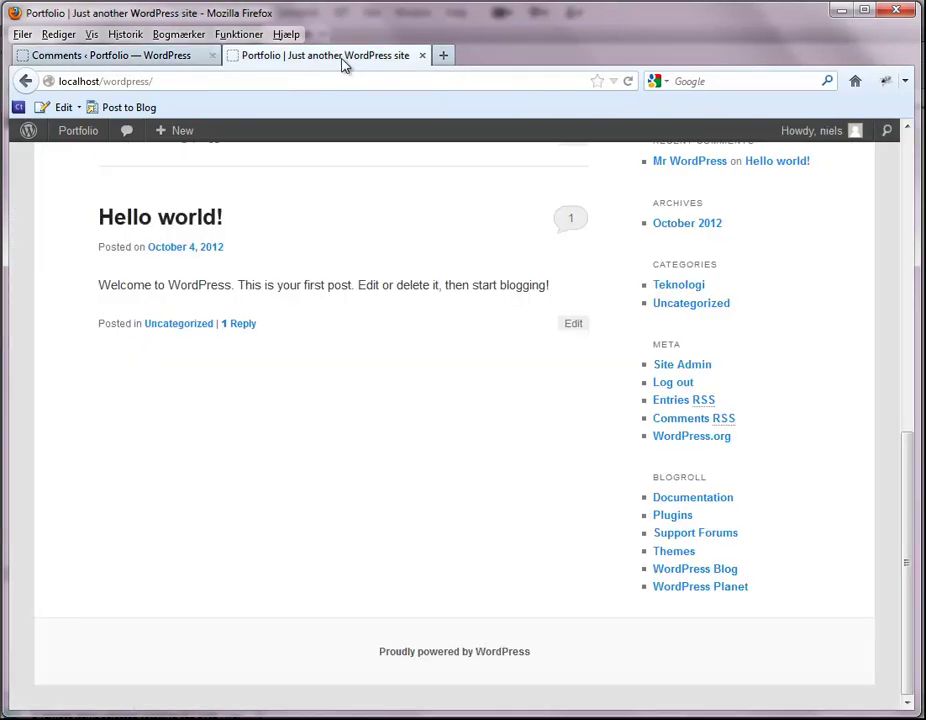
pyautogui.click(245, 325)
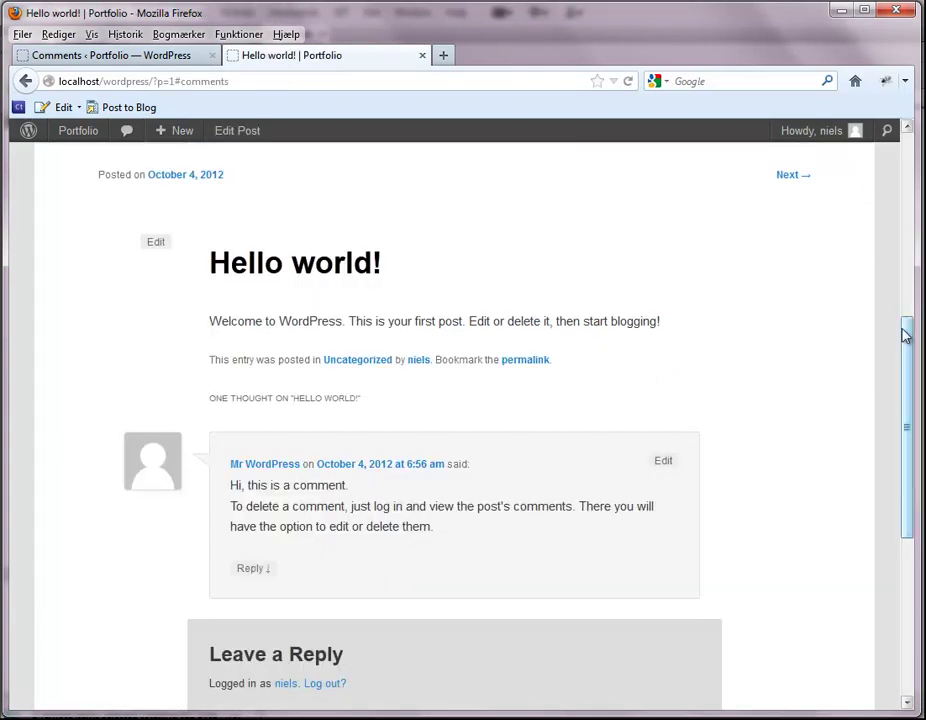
pyautogui.moveTo(911, 341); pyautogui.dragTo(910, 407)
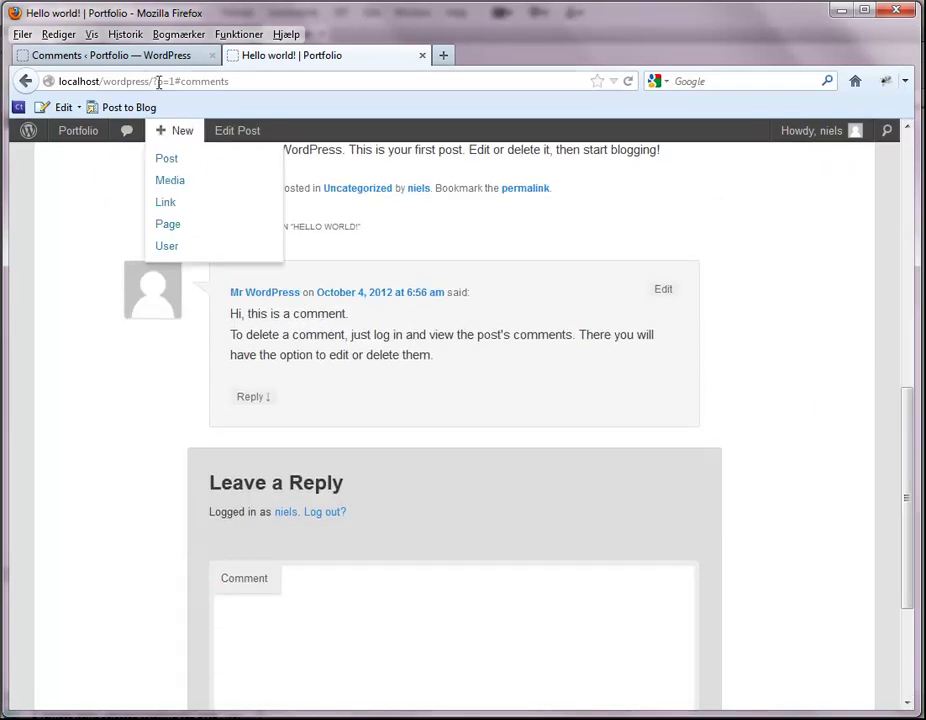
# Move the sample comment on Hello world! to the trash and check the public post's comment area.
pyautogui.click(151, 58)
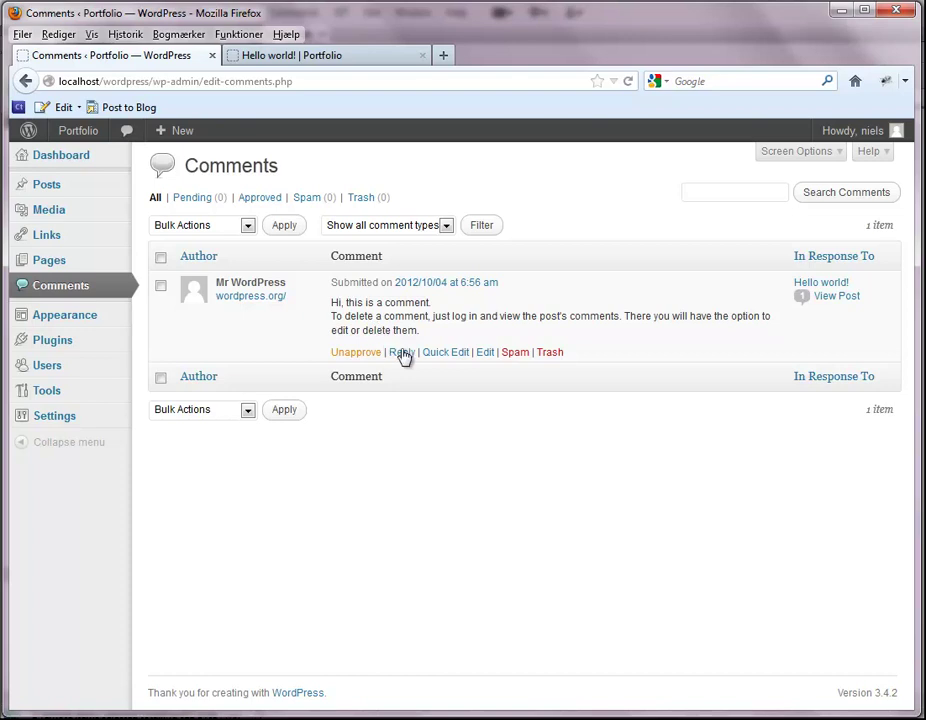
pyautogui.click(550, 353)
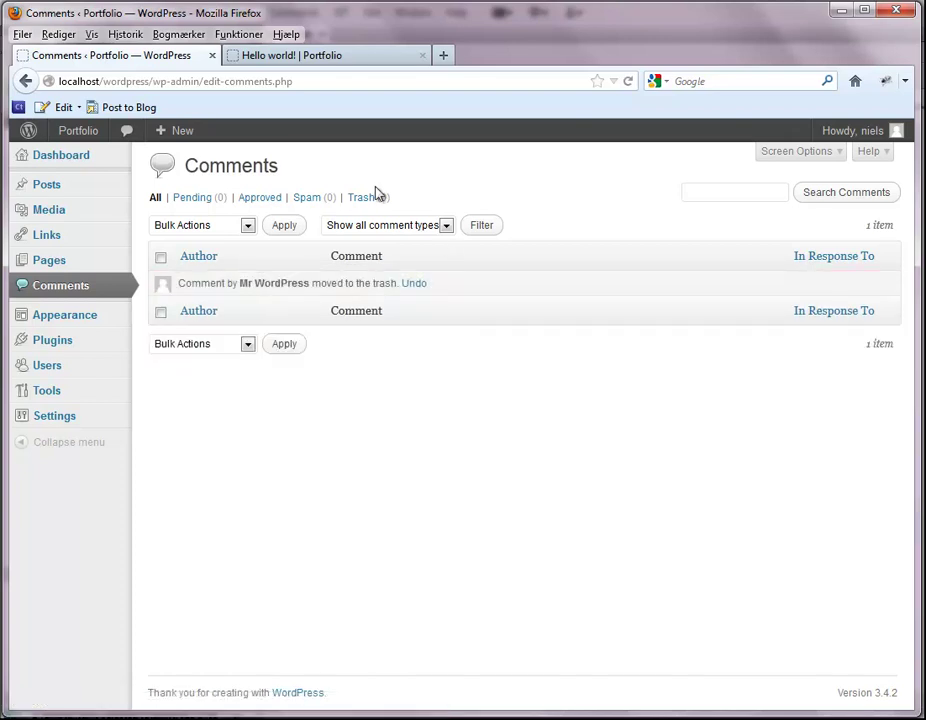
pyautogui.click(286, 58)
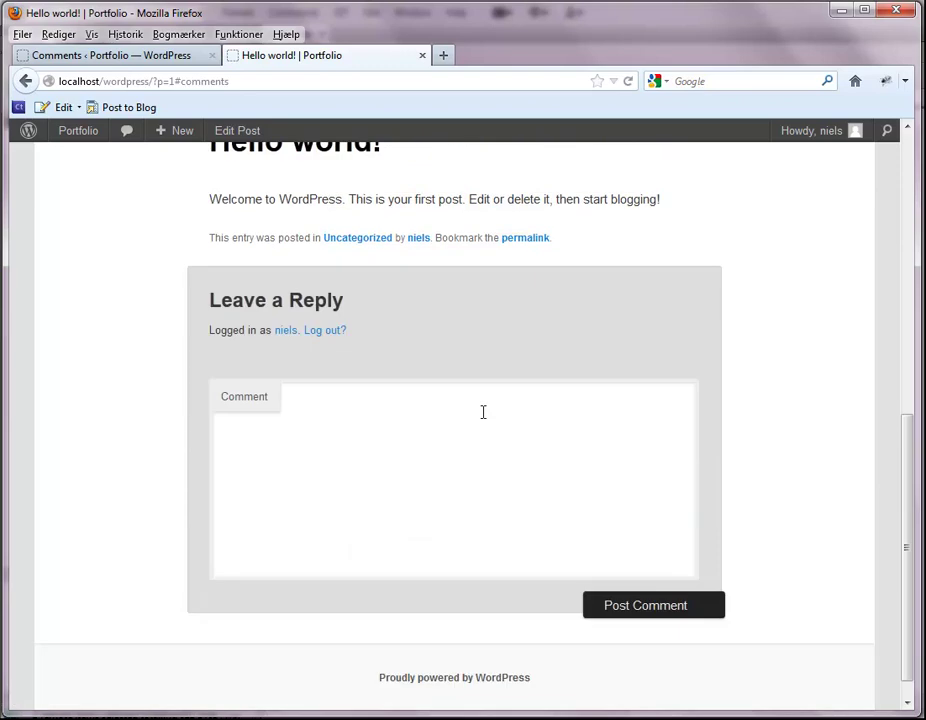
pyautogui.moveTo(905, 450); pyautogui.dragTo(884, 352)
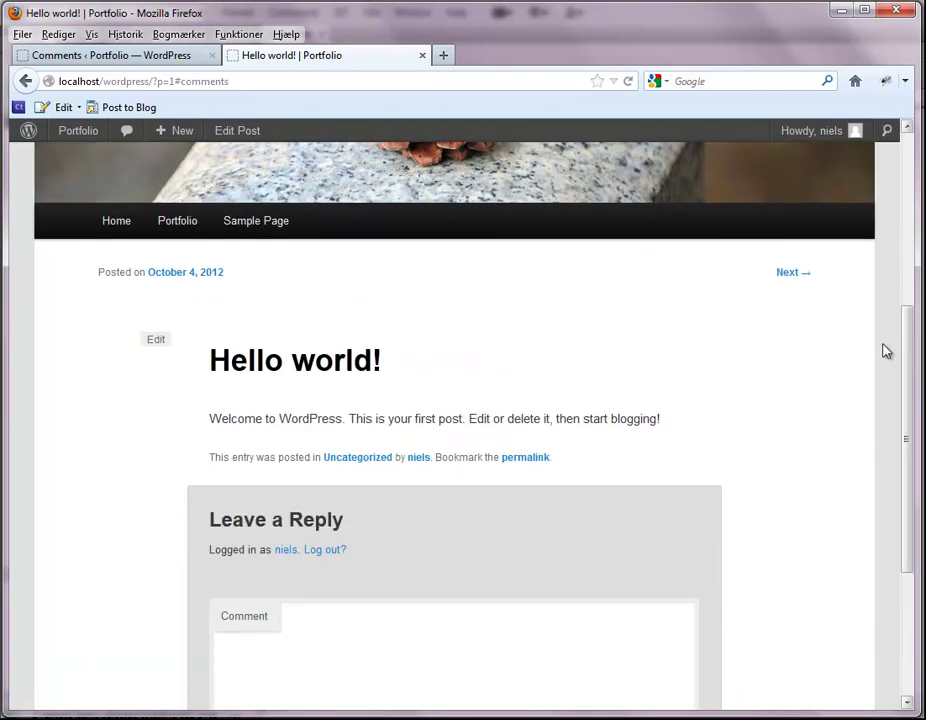
# Rename the Uncategorized post category to Blogindlæg, set its slug to blogindlaeg, and save the update.
pyautogui.click(143, 60)
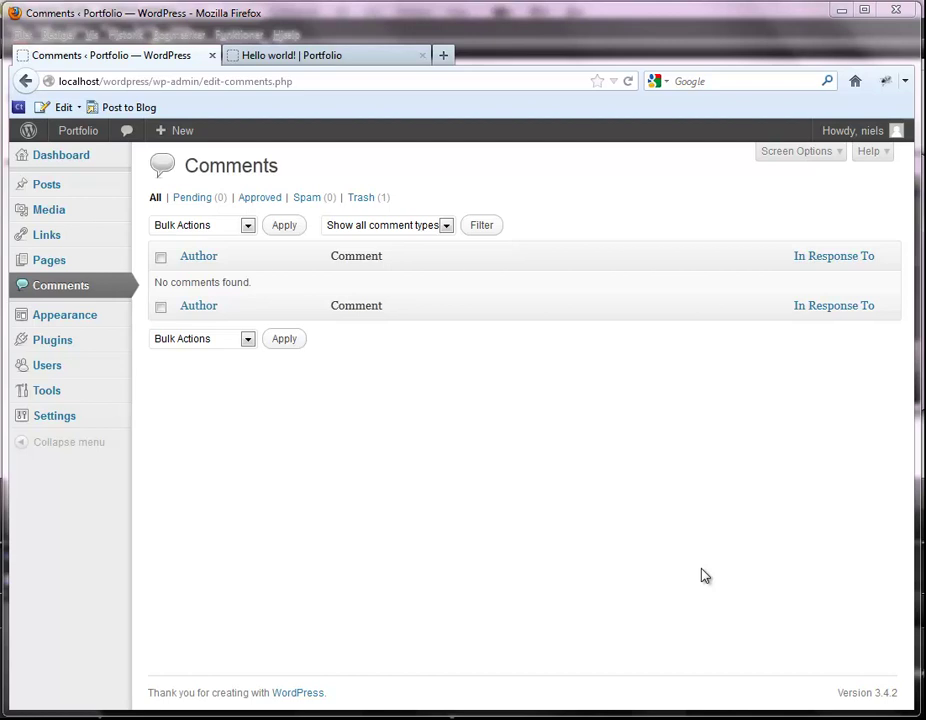
pyautogui.moveTo(90, 195)
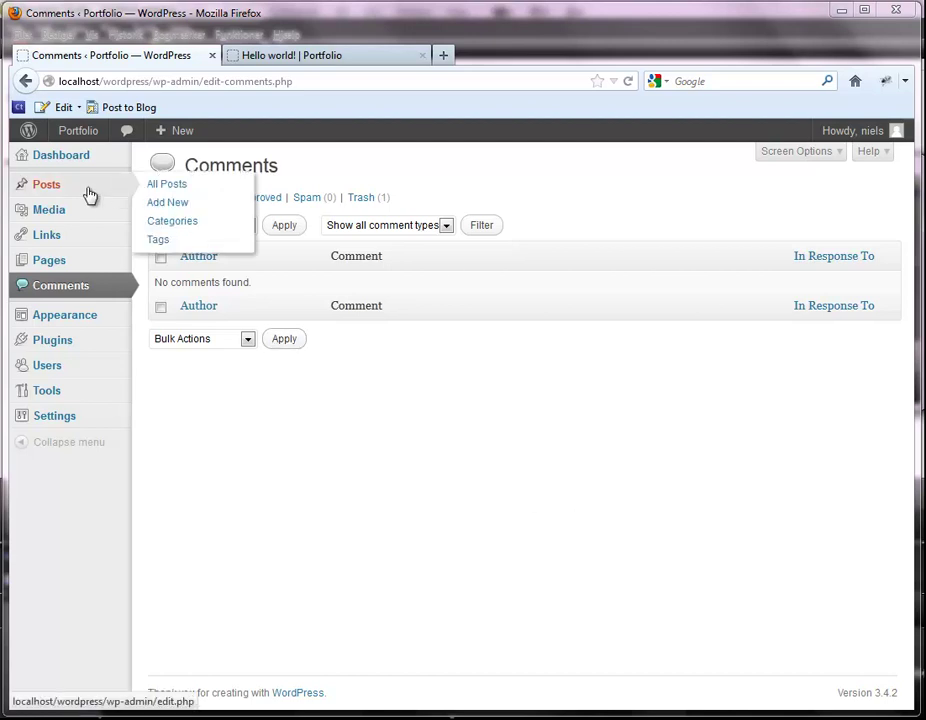
pyautogui.click(205, 230)
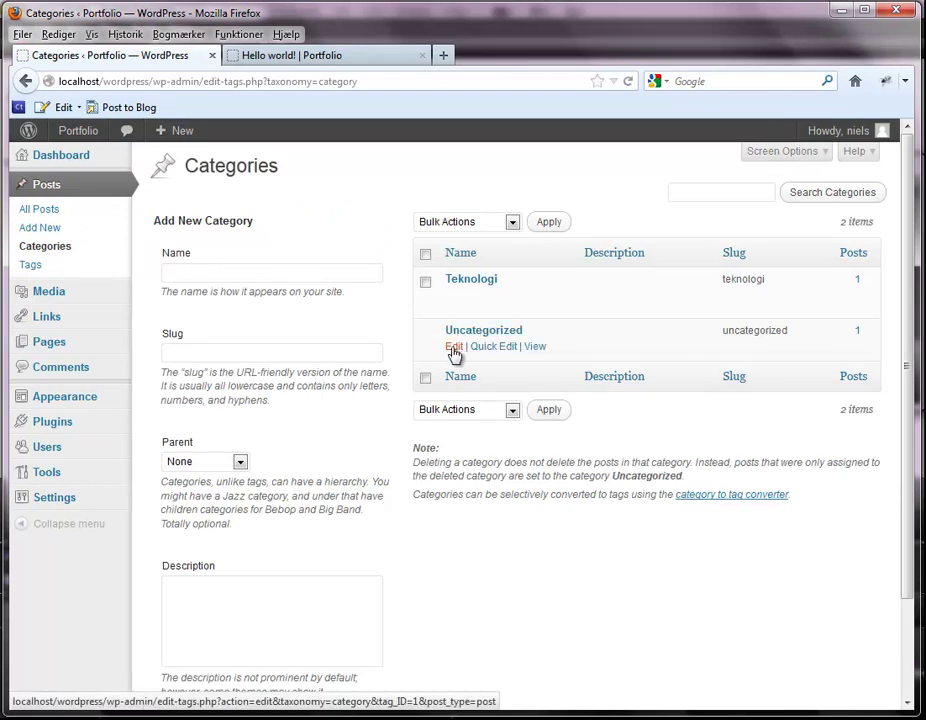
pyautogui.click(452, 347)
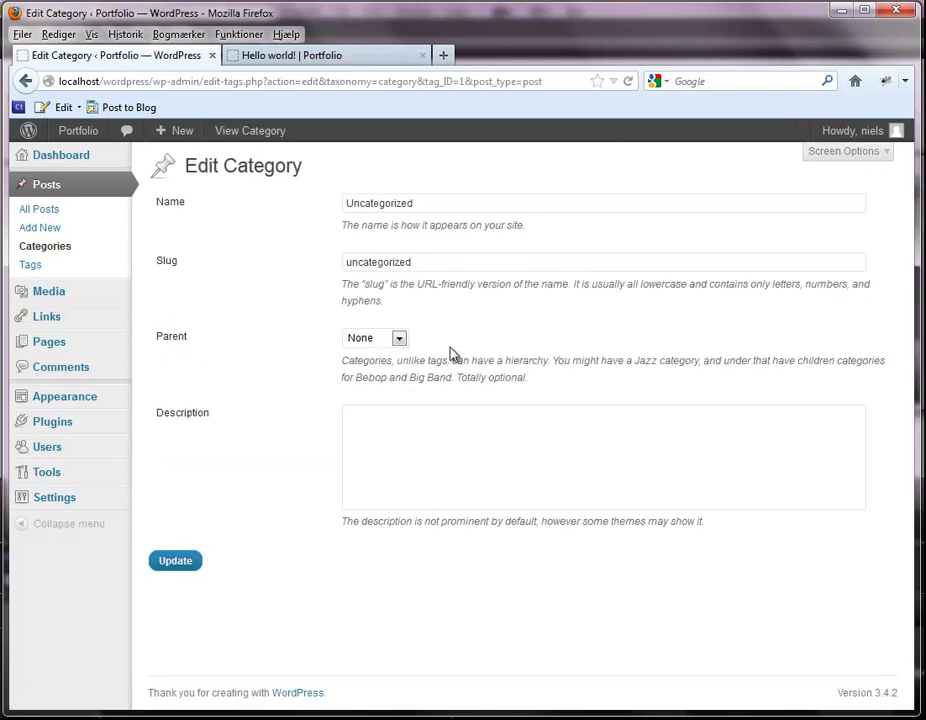
pyautogui.doubleClick(417, 202)
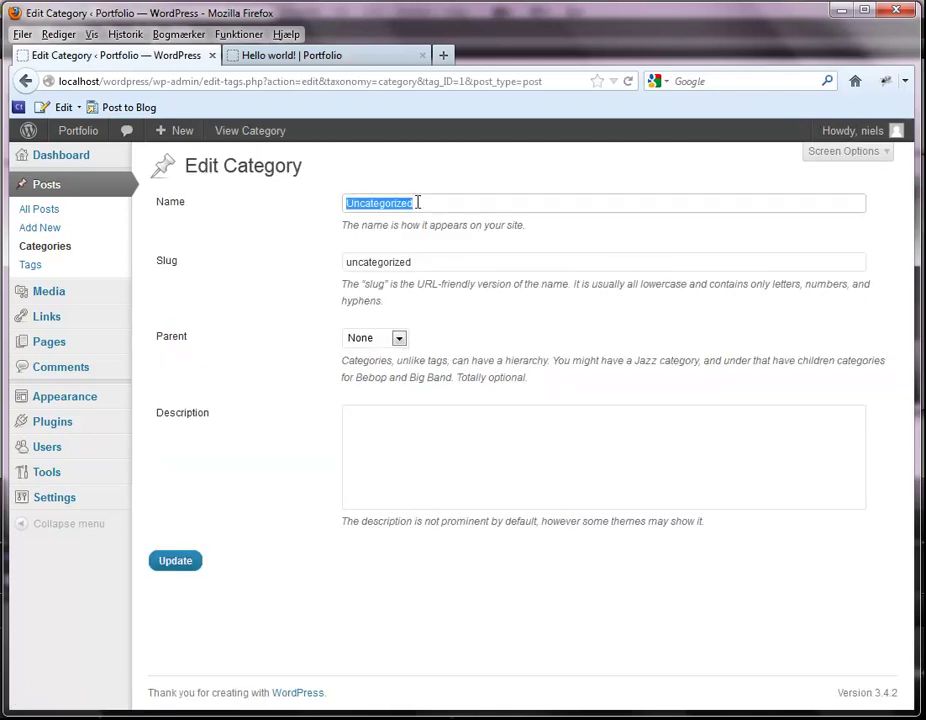
pyautogui.write('Blogindlæg')
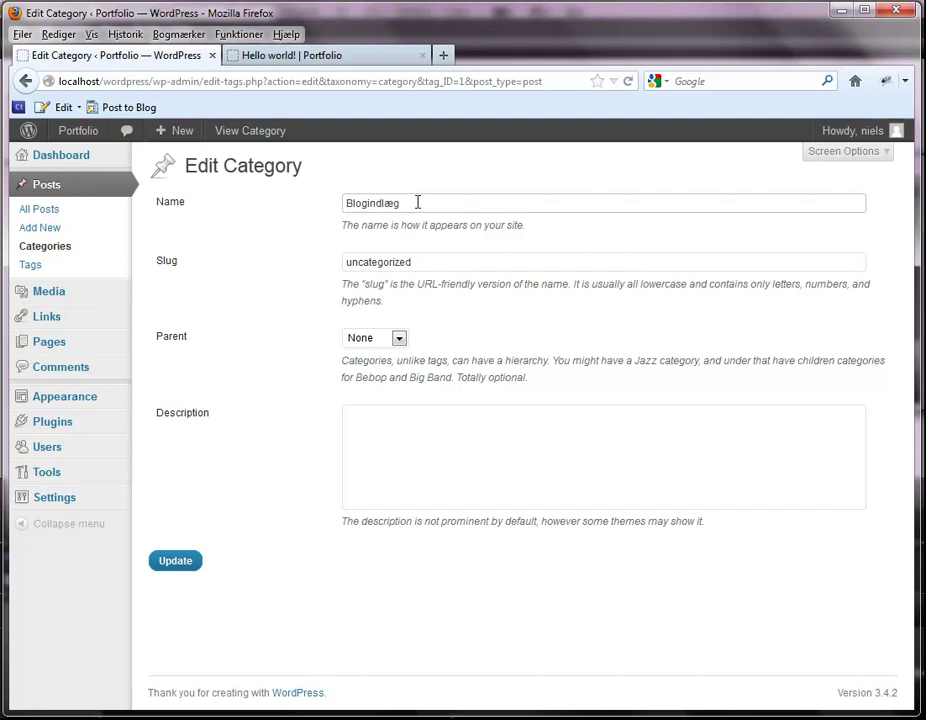
pyautogui.press('Tab')
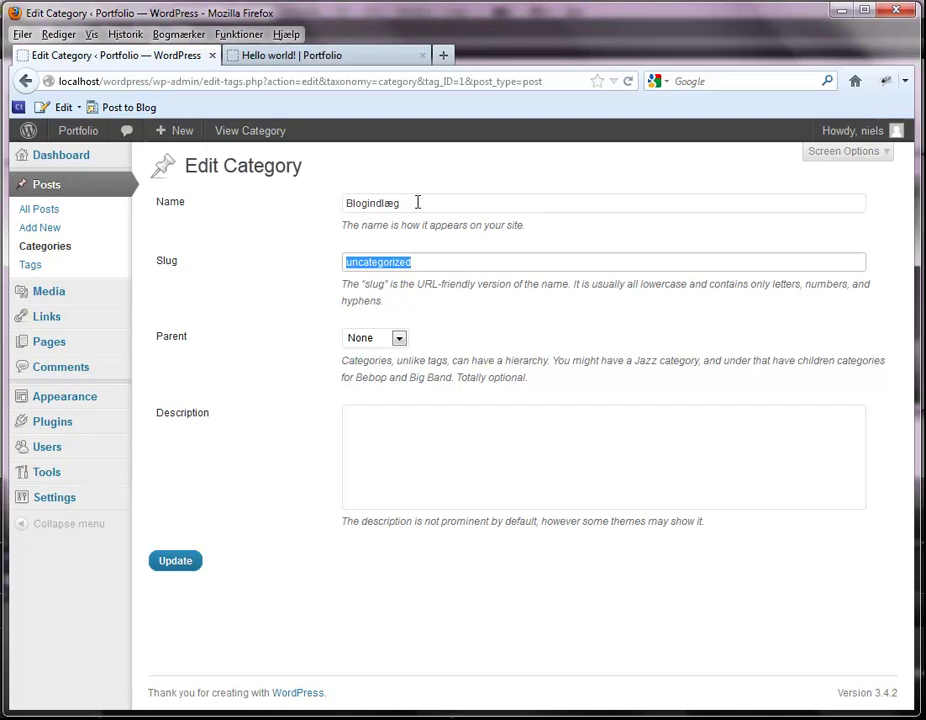
pyautogui.write('blogindlaeg')
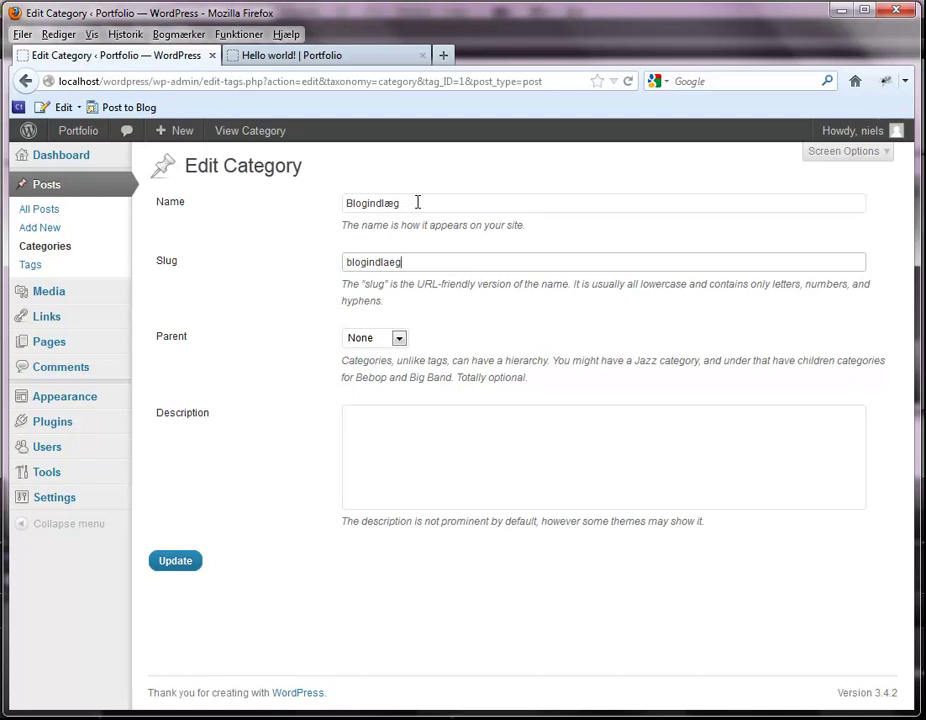
pyautogui.click(175, 561)
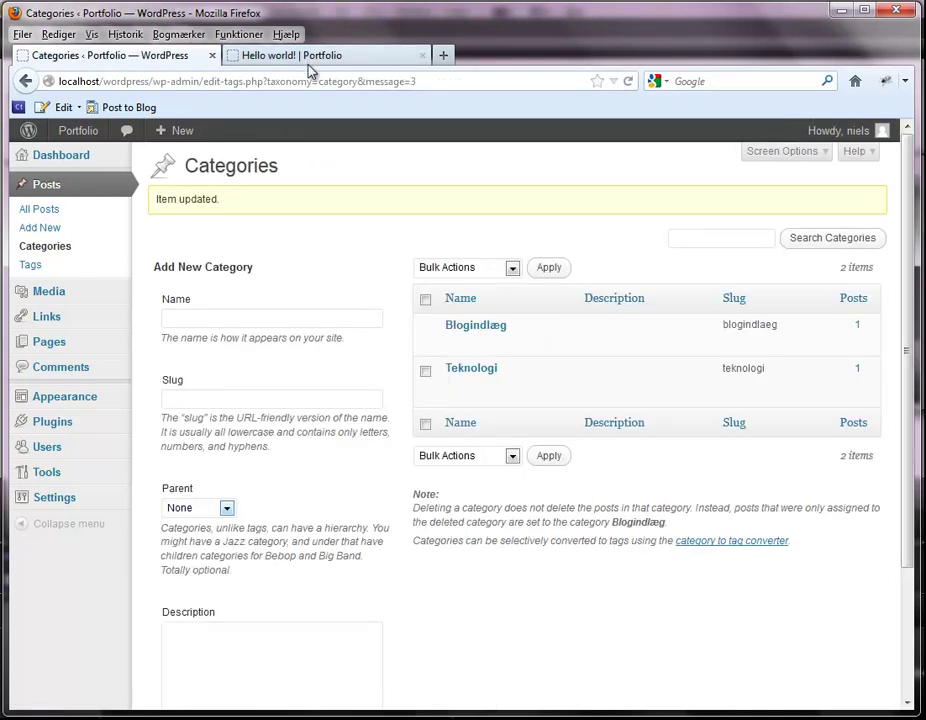
# Check the categories on the public home page and view the Blogindlæg and Teknologi category archives.
pyautogui.moveTo(426, 318)
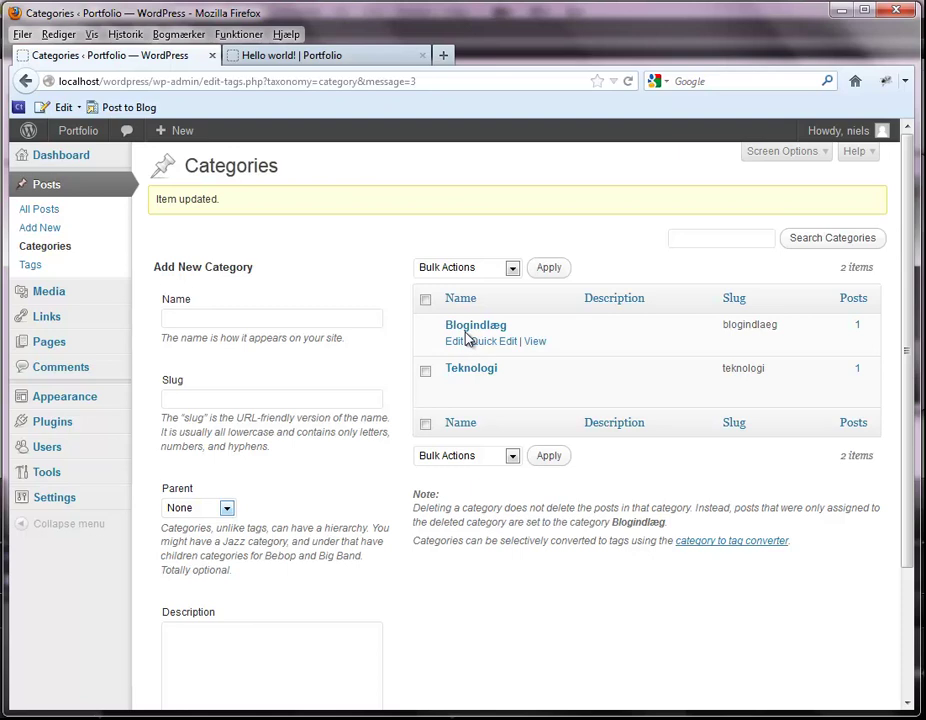
pyautogui.click(304, 57)
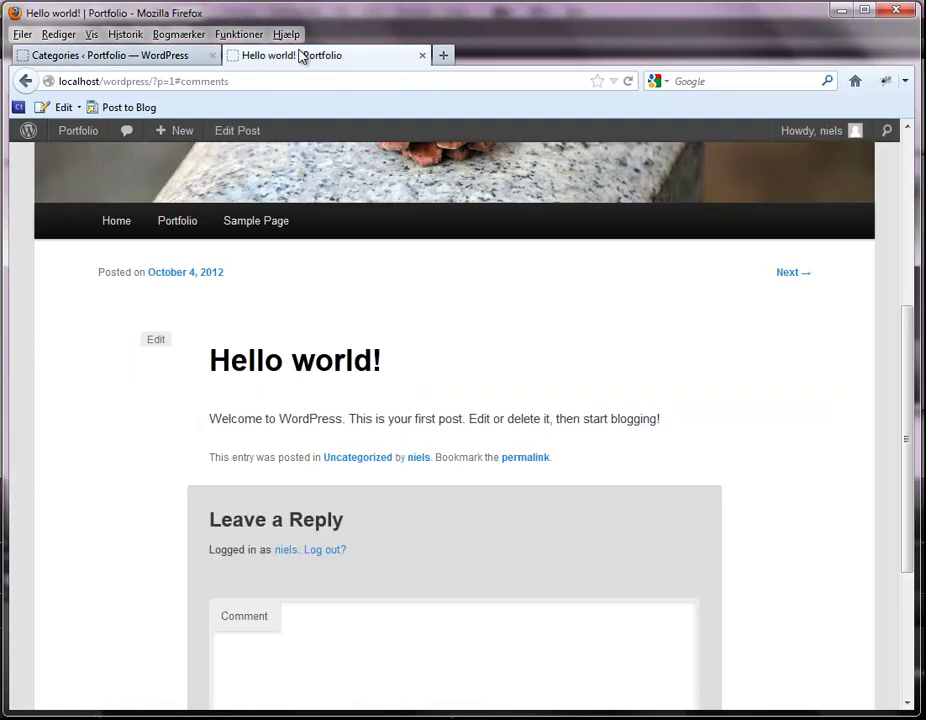
pyautogui.click(114, 232)
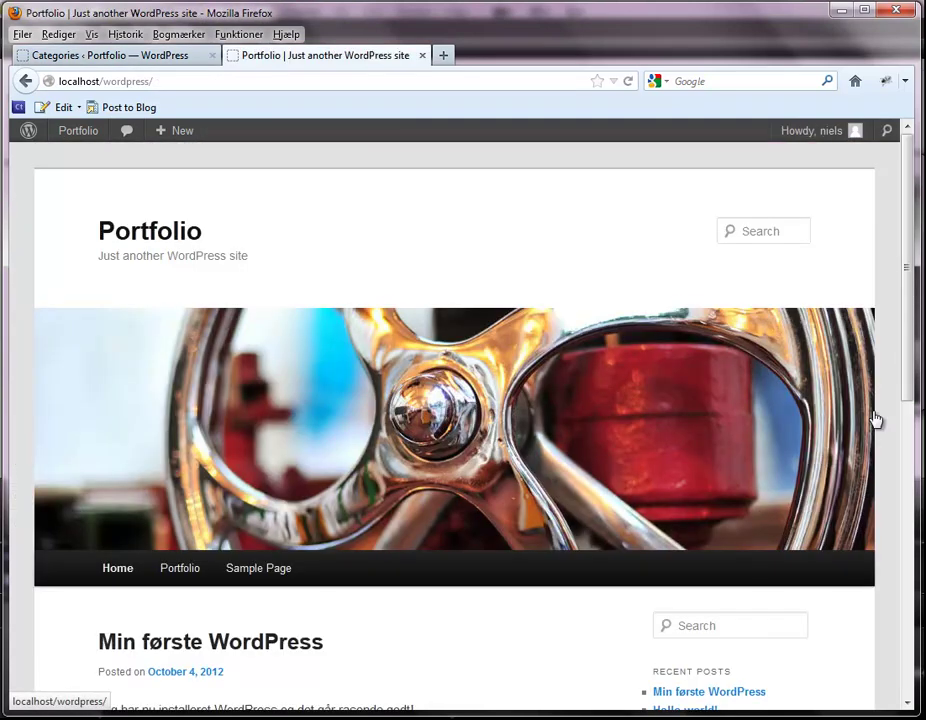
pyautogui.moveTo(909, 358); pyautogui.dragTo(885, 565)
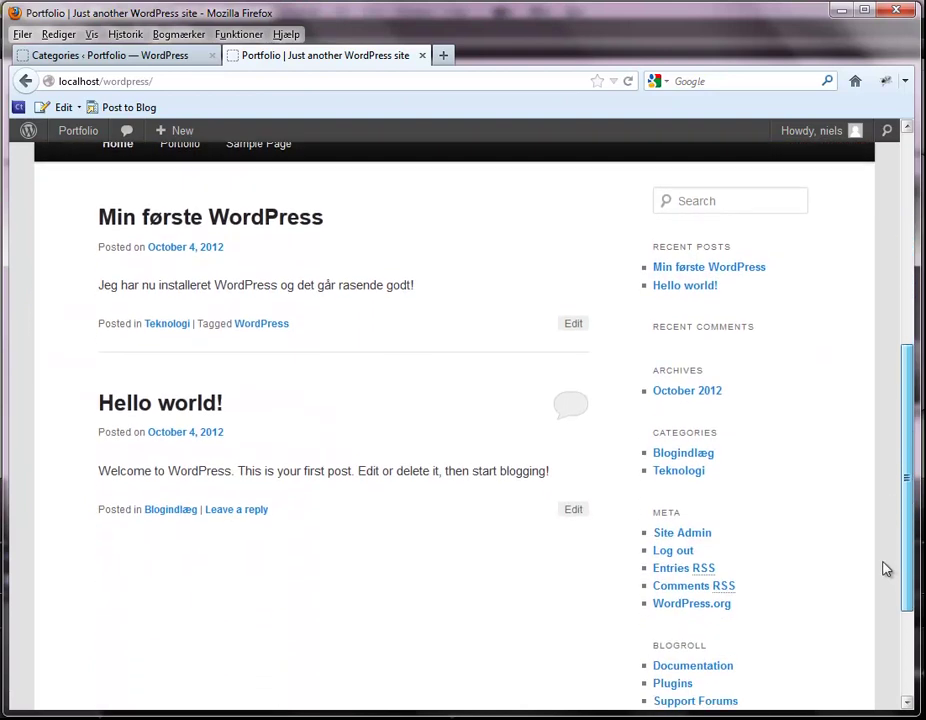
pyautogui.click(708, 457)
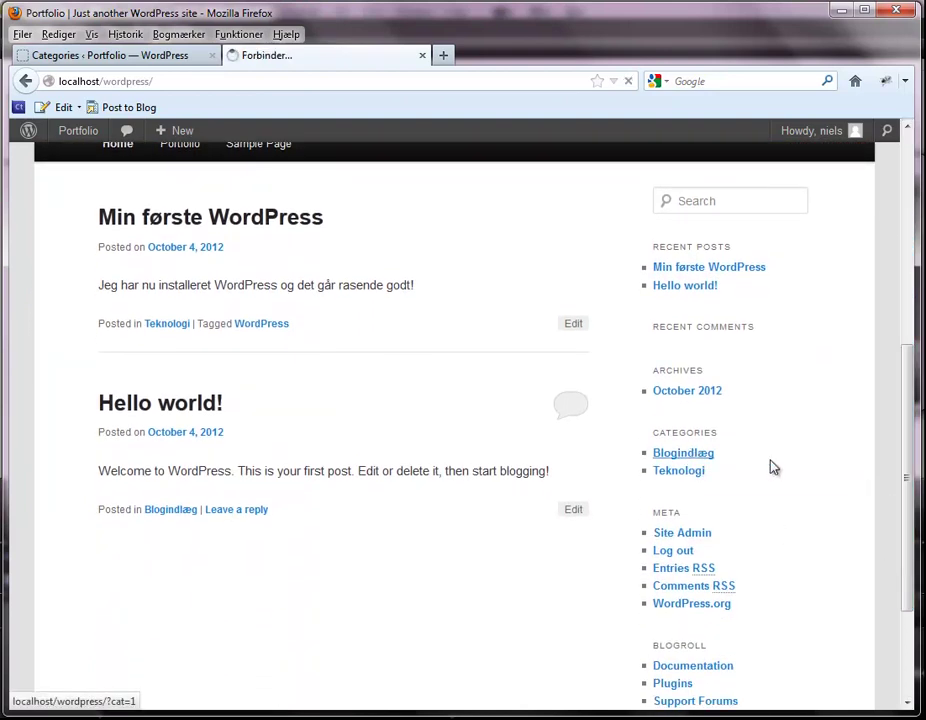
pyautogui.moveTo(905, 353); pyautogui.dragTo(897, 537)
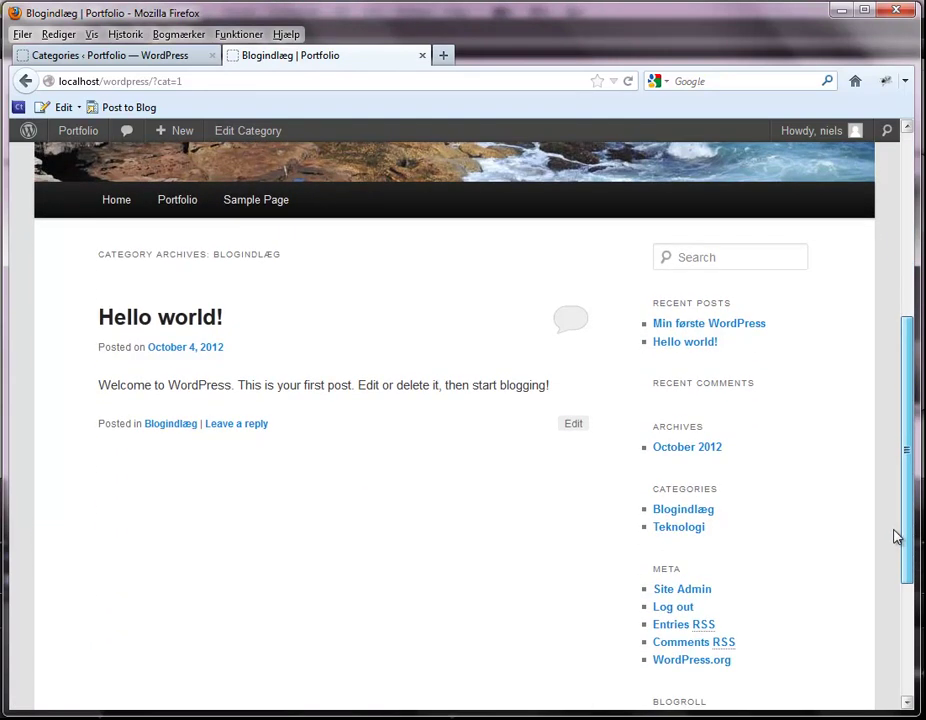
pyautogui.click(690, 531)
pyautogui.moveTo(909, 368); pyautogui.dragTo(903, 538)
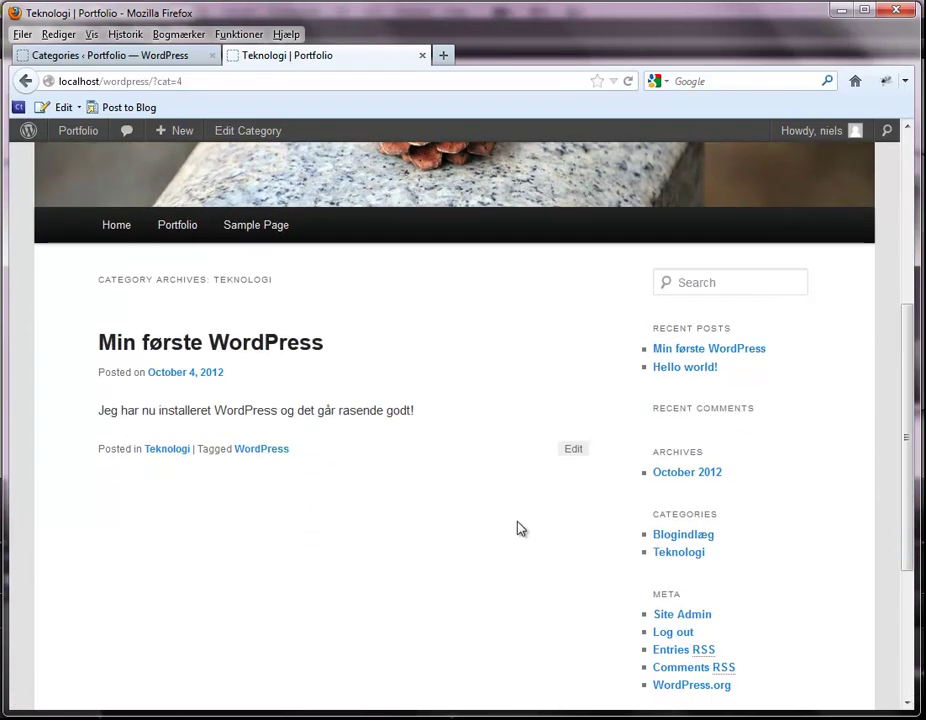